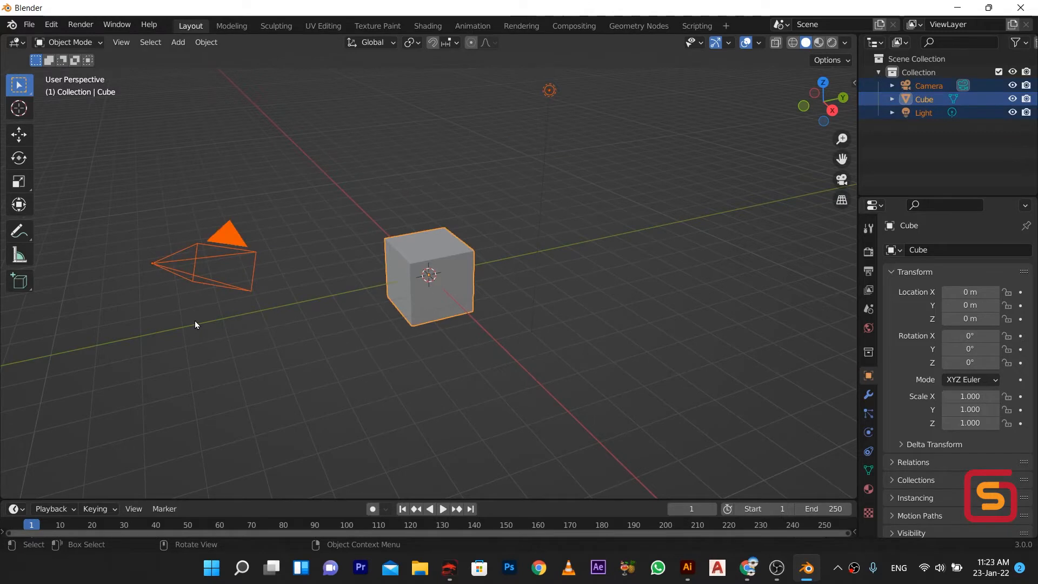
# Delete the default camera, cube and light, and import twiiter.svg from the Desktop's waist folder as Scalable Vector Graphics.
pyautogui.press('Delete')
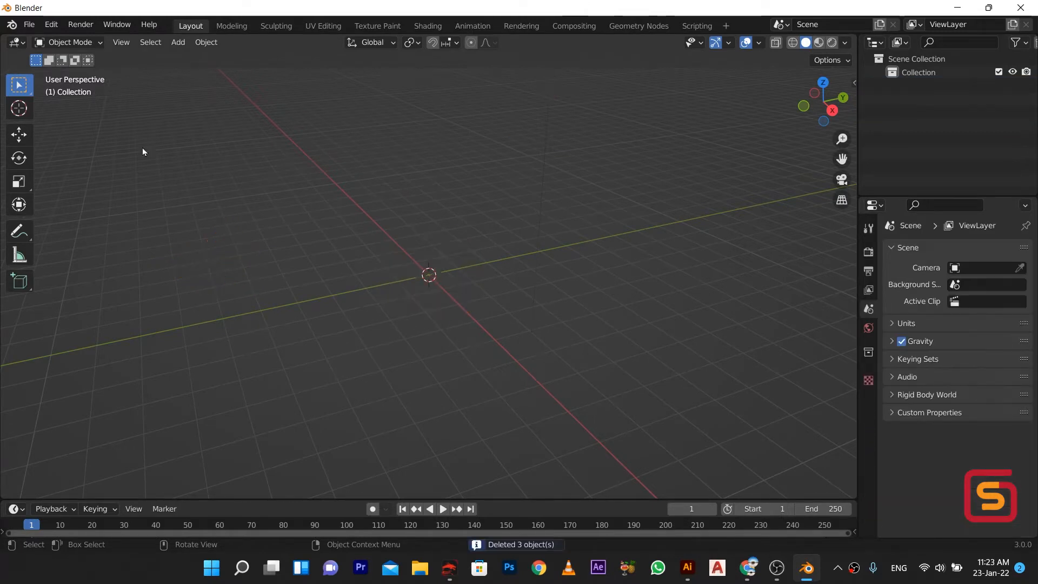
pyautogui.click(29, 25)
pyautogui.moveTo(81, 206)
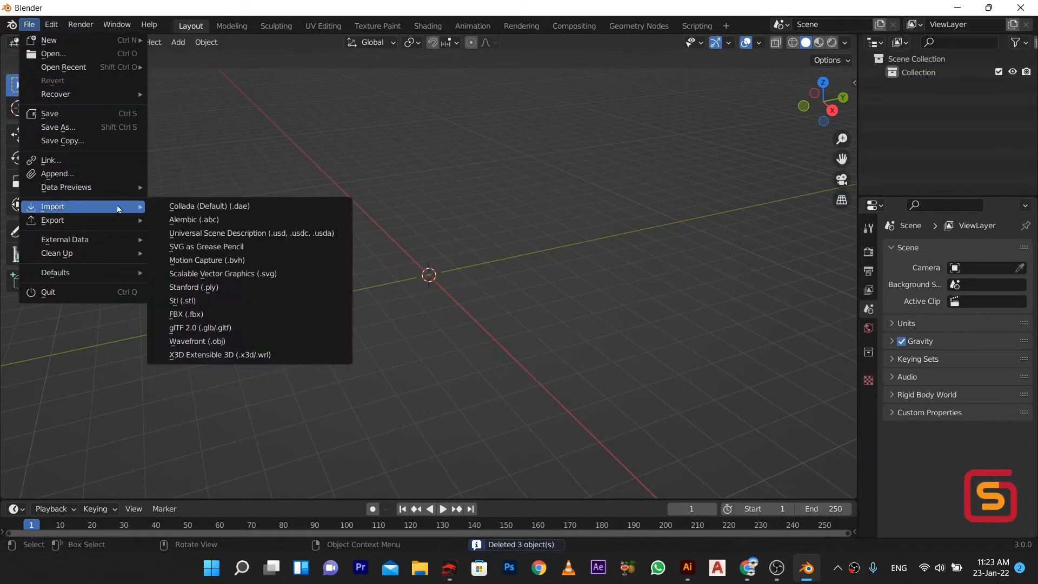
pyautogui.click(280, 274)
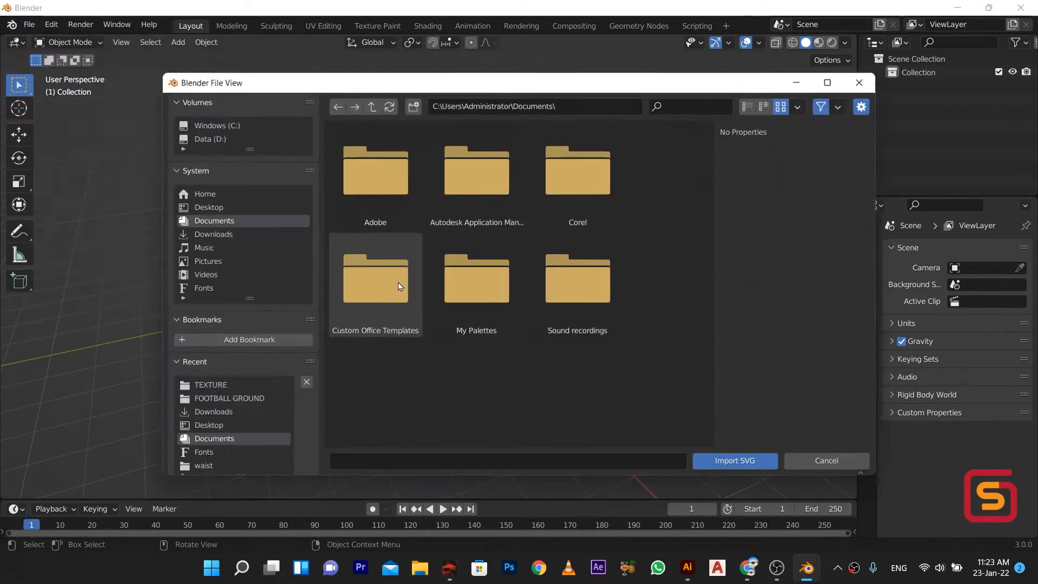
pyautogui.click(211, 207)
pyautogui.doubleClick(481, 299)
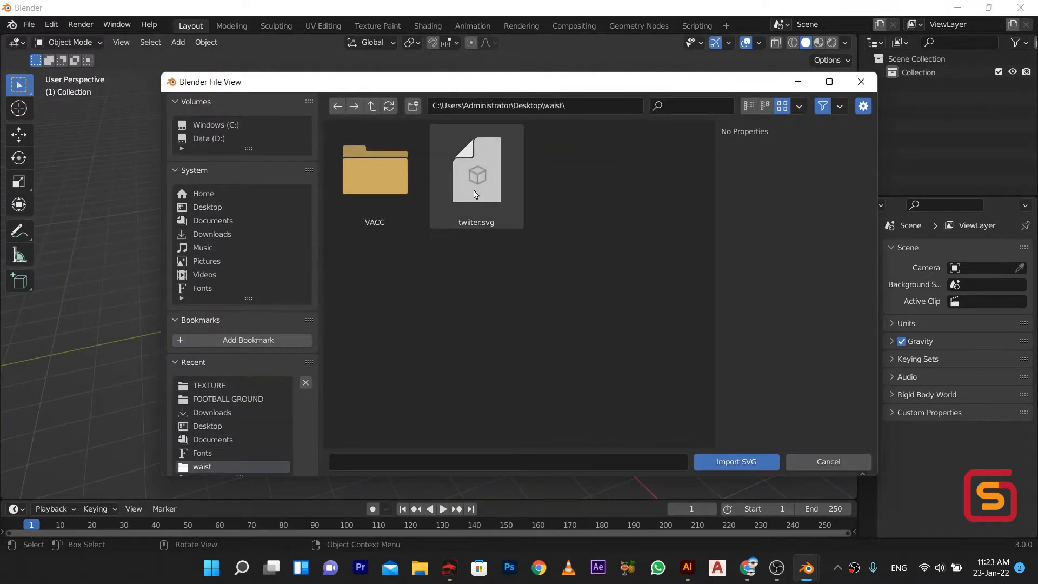
pyautogui.click(489, 228)
pyautogui.click(740, 459)
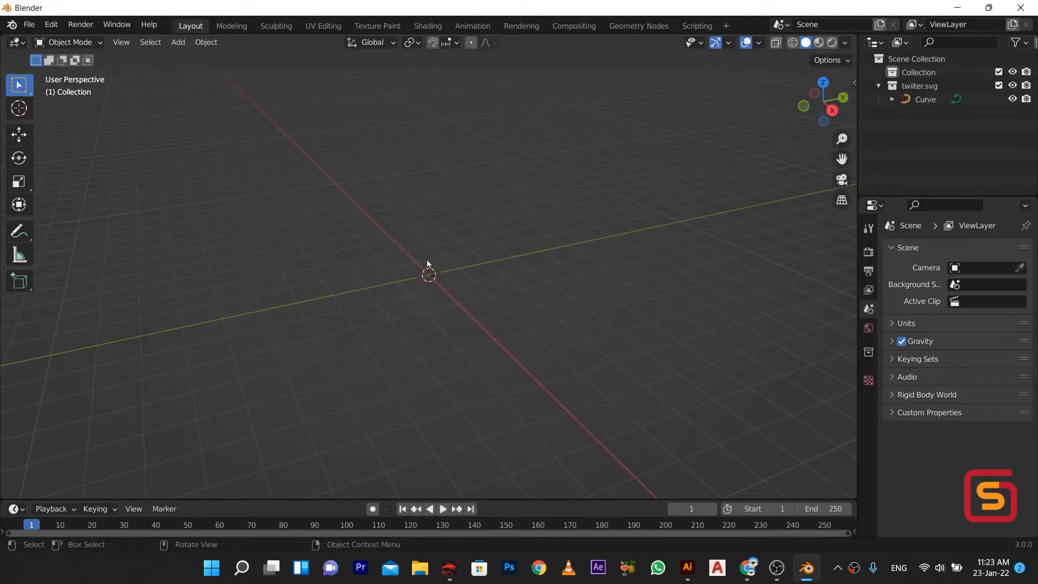
# Select the imported bird curve and set its geometry Extrude to 0.01 m.
pyautogui.moveTo(430, 280); pyautogui.dragTo(495, 381, button='middle')
pyautogui.press('KP_7')
pyautogui.click(464, 256)
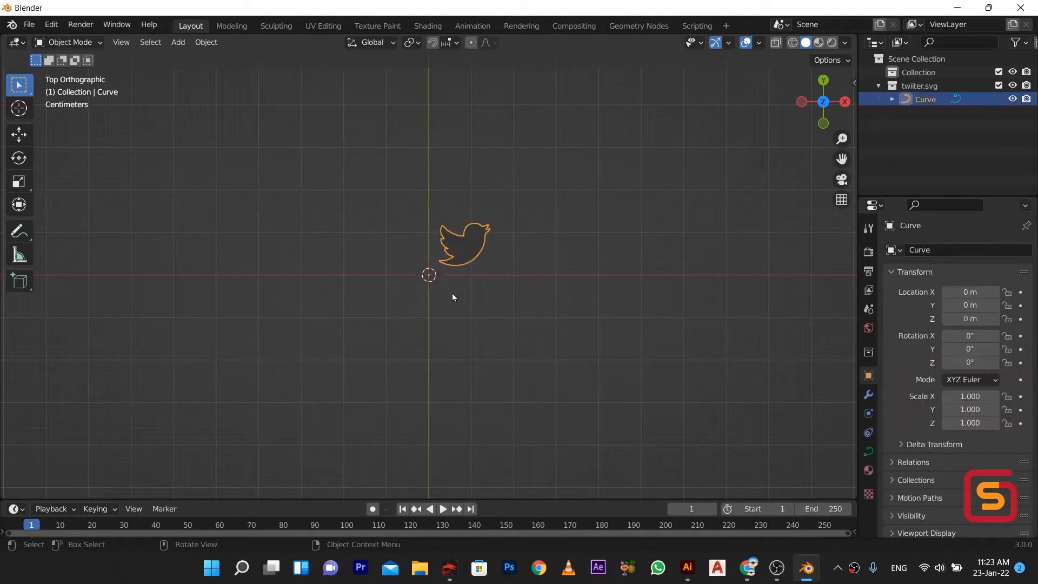
pyautogui.moveTo(452, 293); pyautogui.dragTo(410, 249, button='middle')
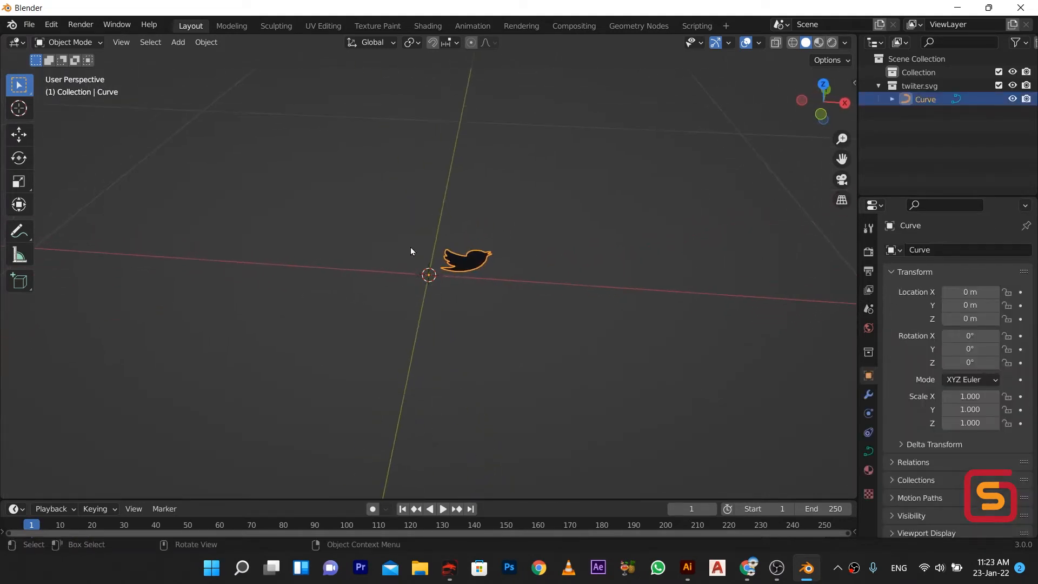
pyautogui.click(867, 452)
pyautogui.scroll(6, 529, 248)
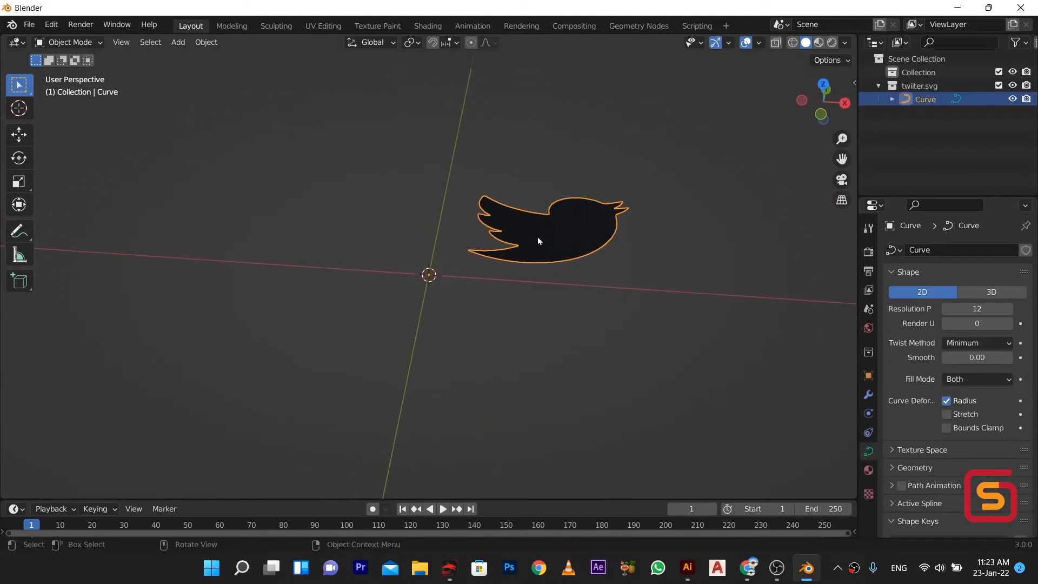
pyautogui.click(913, 468)
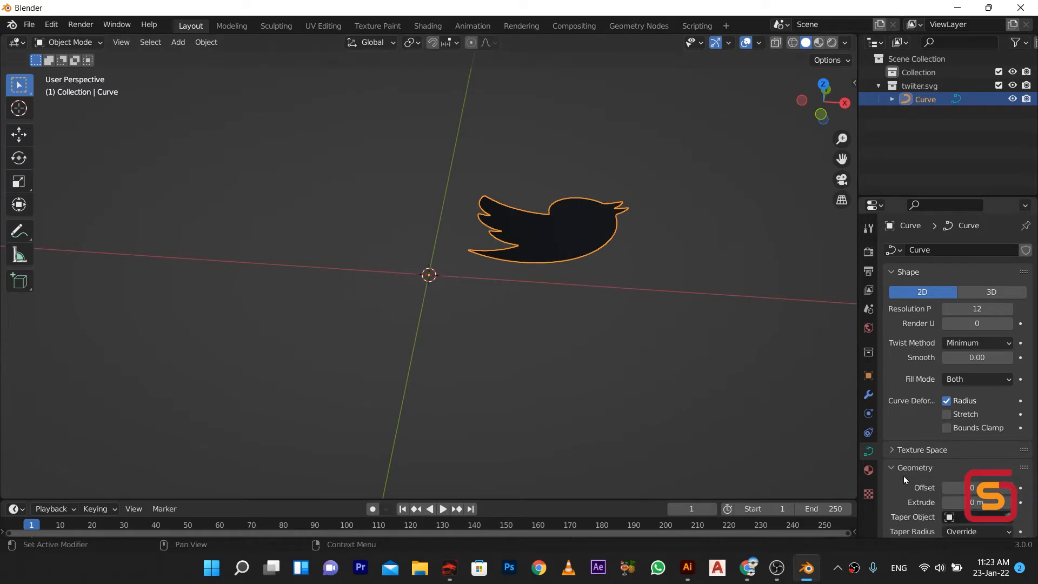
pyautogui.moveTo(978, 502); pyautogui.dragTo(995, 502)
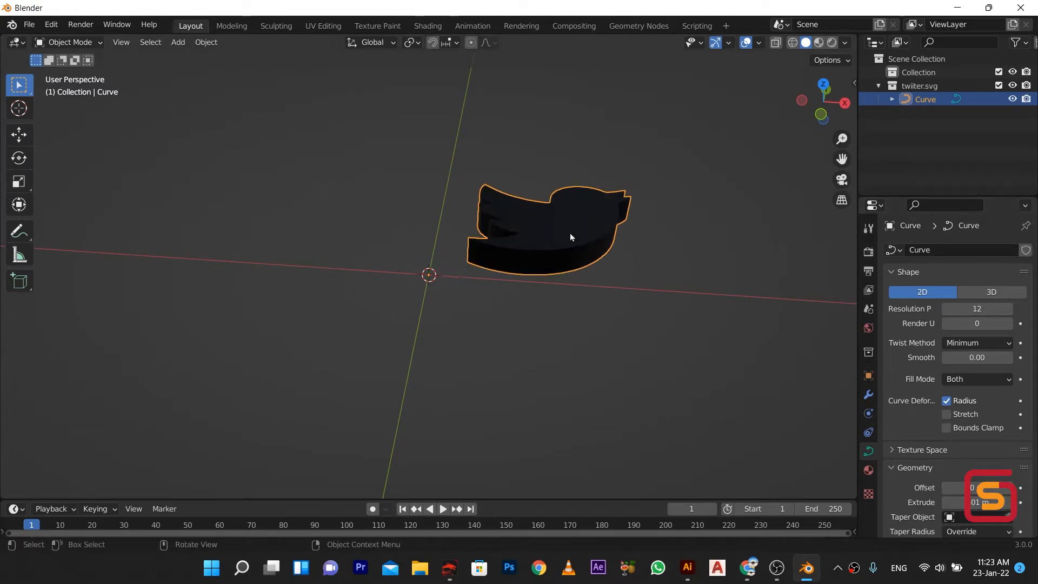
# Show the viewport in Material Preview shading and scale the bird up uniformly to more than 32 times its size.
pyautogui.moveTo(543, 245); pyautogui.dragTo(455, 286, button='middle')
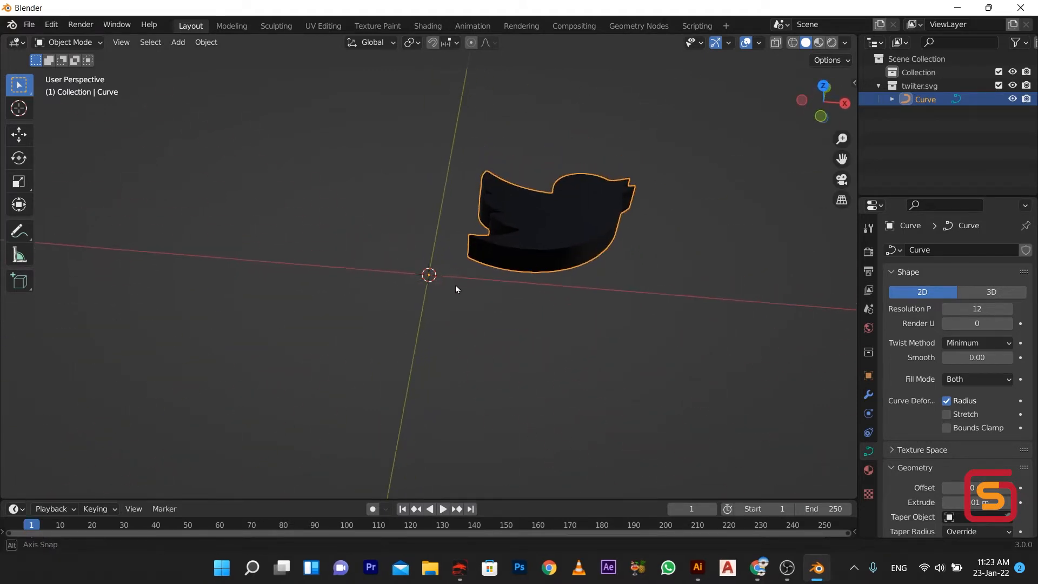
pyautogui.click(818, 44)
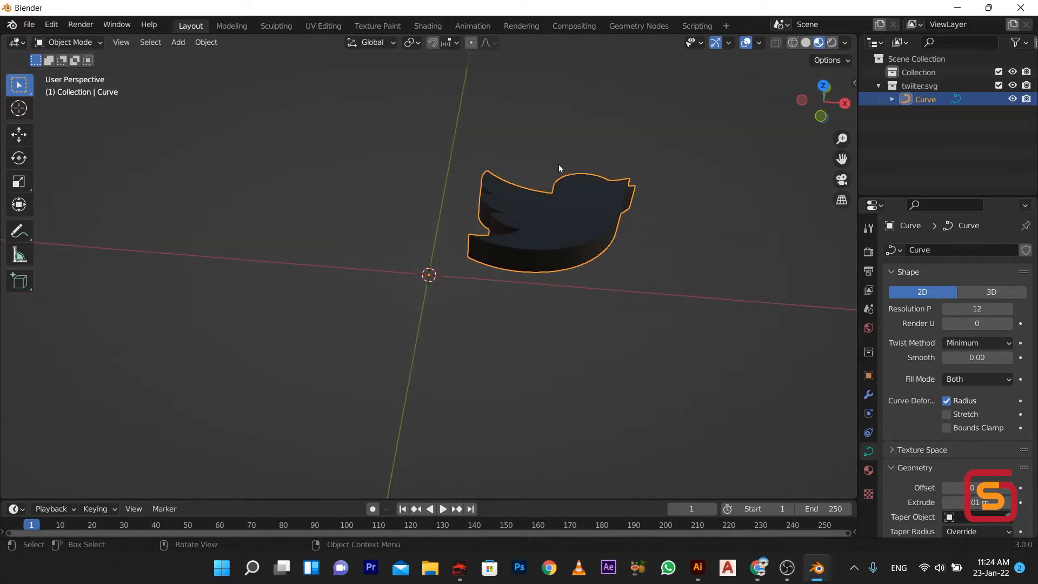
pyautogui.moveTo(559, 164)
pyautogui.mouseDown(button='middle')
pyautogui.moveTo(524, 131)
pyautogui.moveTo(562, 160)
pyautogui.mouseUp(button='middle')
pyautogui.click(121, 42)
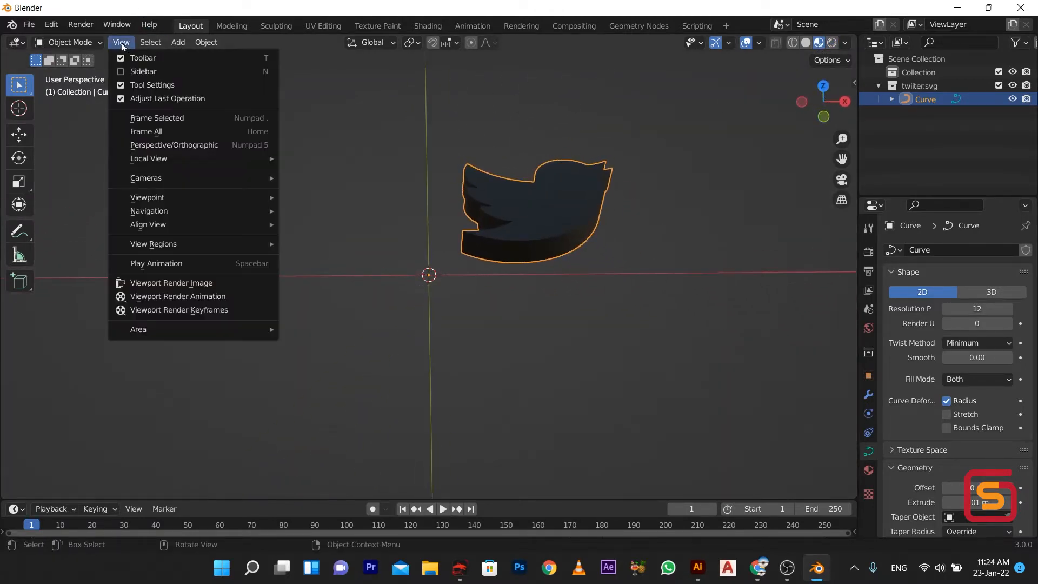
pyautogui.click(157, 117)
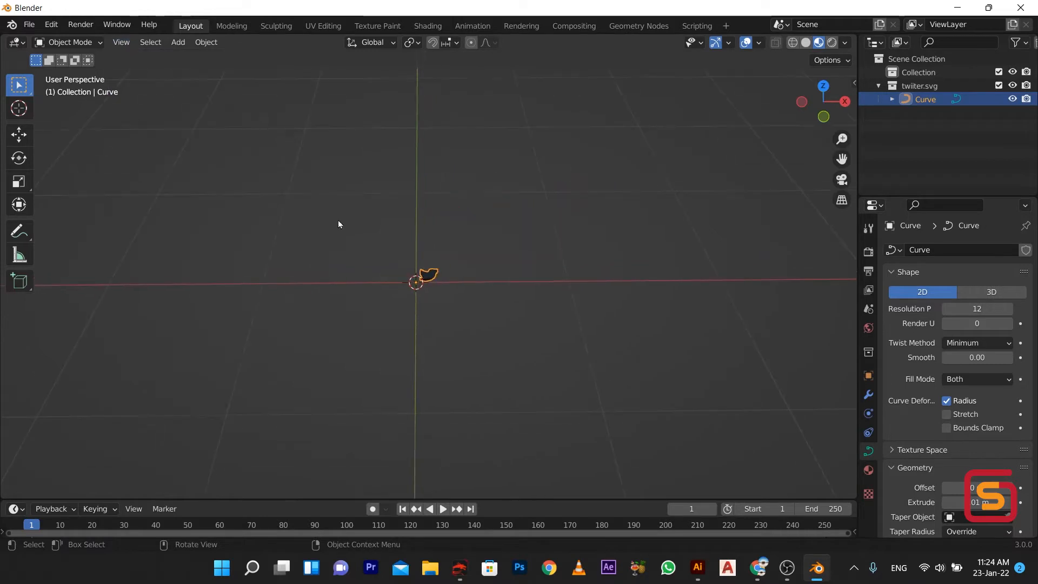
pyautogui.scroll(-4, 411, 287)
pyautogui.press('s')
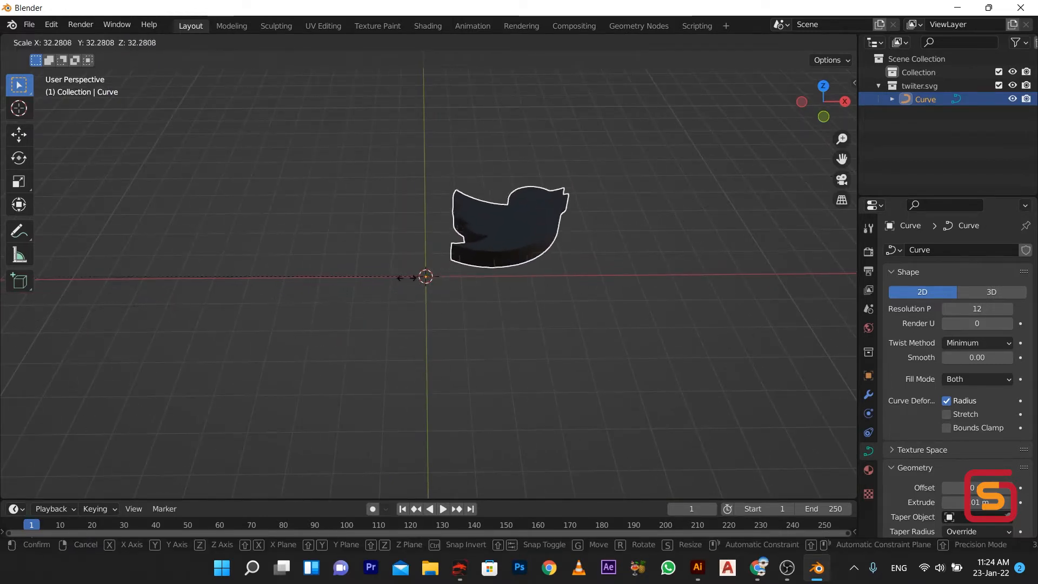
pyautogui.click(439, 345)
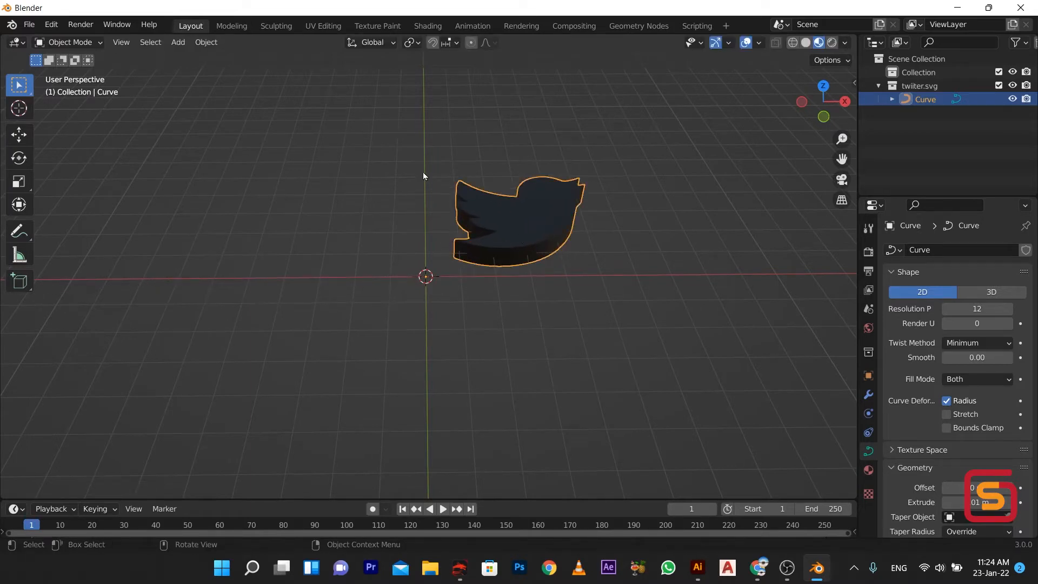
# Move the bird horizontally along its axes until it covers the world origin.
pyautogui.click(19, 134)
pyautogui.moveTo(462, 277); pyautogui.dragTo(393, 272)
pyautogui.moveTo(348, 246); pyautogui.dragTo(385, 281)
# Set the bird curve's origin to its geometry.
pyautogui.rightClick(393, 278)
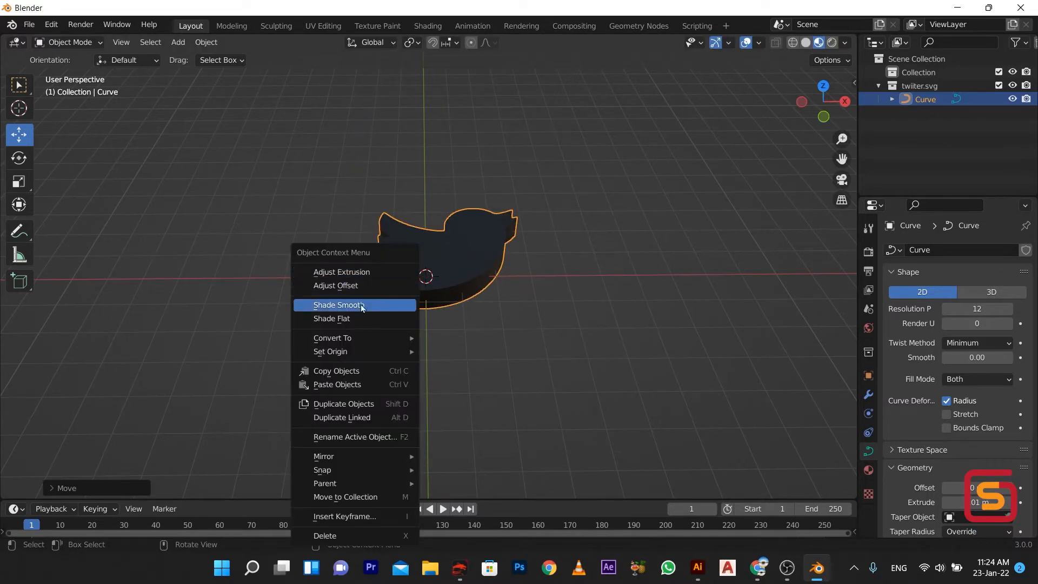
pyautogui.moveTo(370, 338)
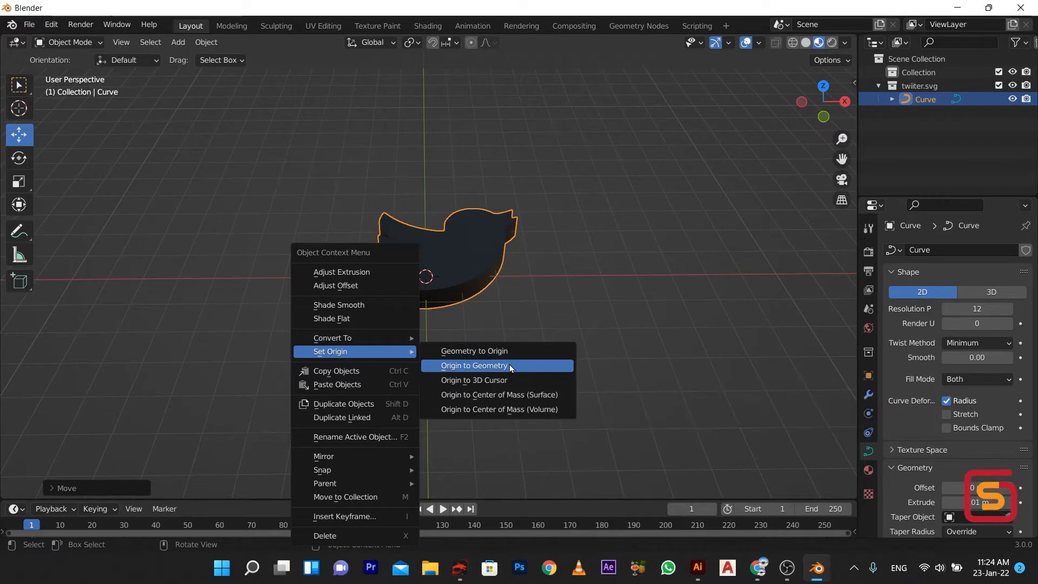
pyautogui.click(511, 366)
# Raise the flat-lying bird slightly along the Z axis.
pyautogui.moveTo(444, 222); pyautogui.dragTo(336, 278, button='middle')
pyautogui.click(336, 277)
pyautogui.click(445, 266)
pyautogui.moveTo(445, 266); pyautogui.dragTo(380, 203, button='middle')
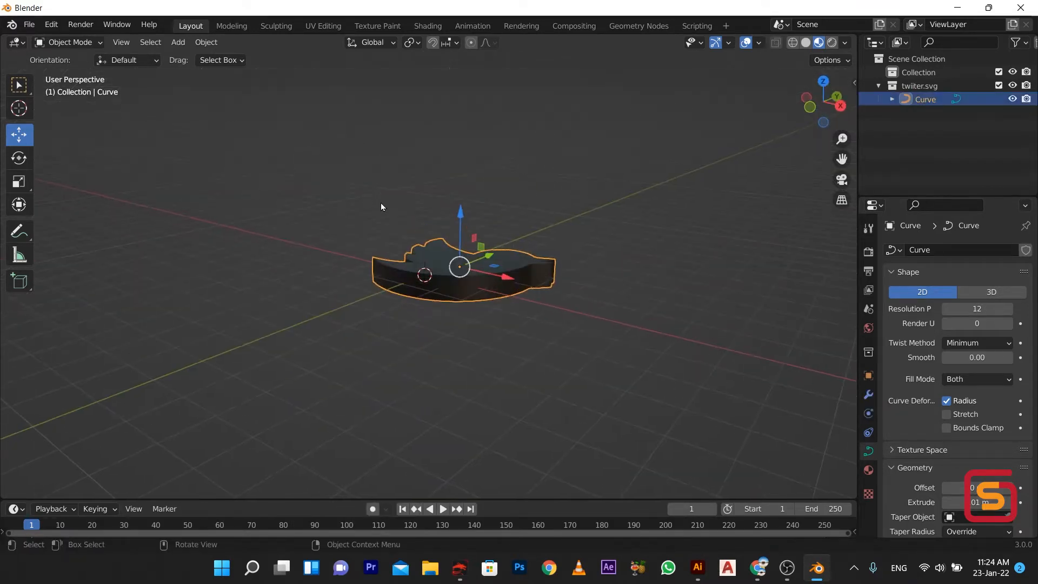
pyautogui.moveTo(456, 227); pyautogui.dragTo(455, 220)
pyautogui.moveTo(455, 220); pyautogui.dragTo(601, 260, button='middle')
# Set the SVGMat base color to a blue with hue 0.569, saturation 0.838 and value 0.197.
pyautogui.click(866, 471)
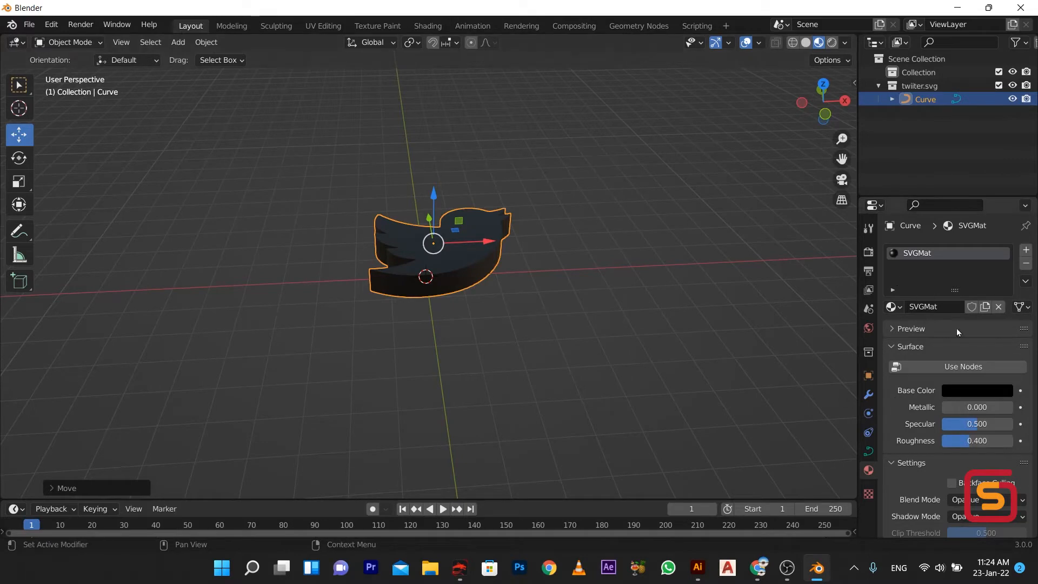
pyautogui.click(984, 390)
pyautogui.click(1002, 265)
pyautogui.moveTo(1002, 266); pyautogui.dragTo(959, 232)
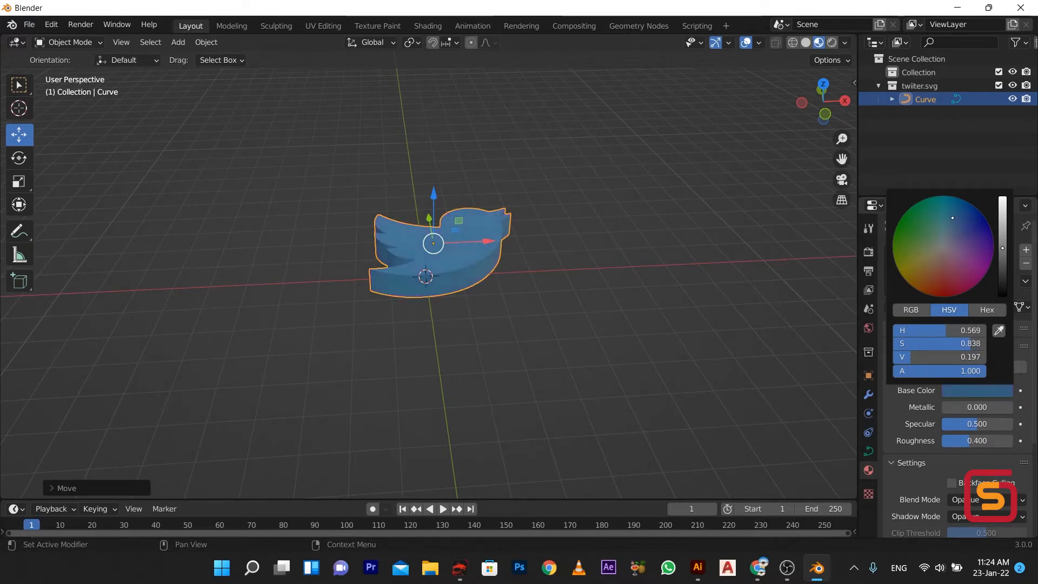
# Set the Metallic value of the bird's SVGMat material to 0.246.
pyautogui.moveTo(377, 289); pyautogui.dragTo(359, 296, button='middle')
pyautogui.scroll(5, 359, 297)
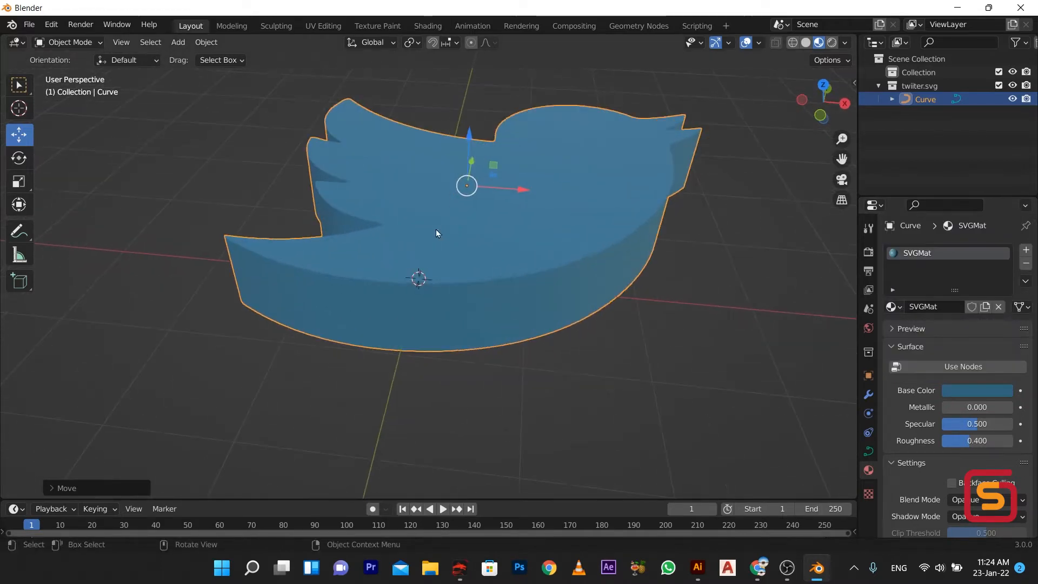
pyautogui.scroll(-2, 935, 494)
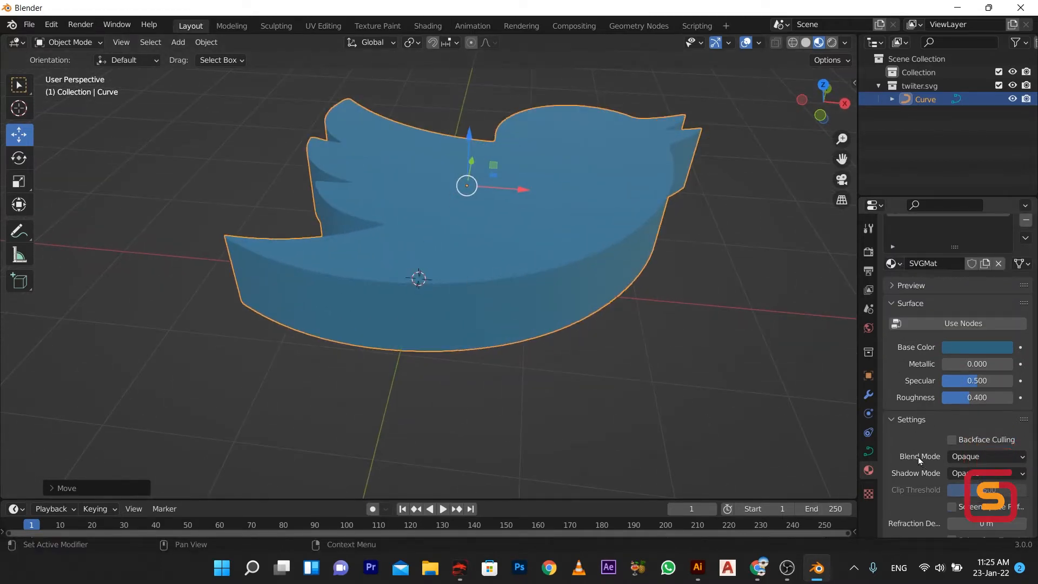
pyautogui.moveTo(951, 366); pyautogui.dragTo(970, 367)
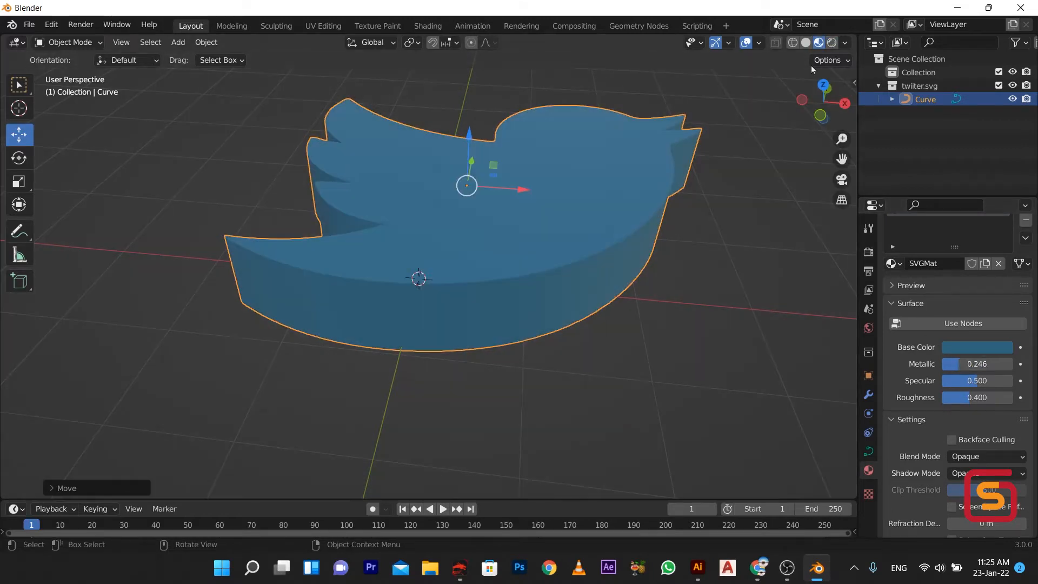
pyautogui.scroll(-1, 919, 440)
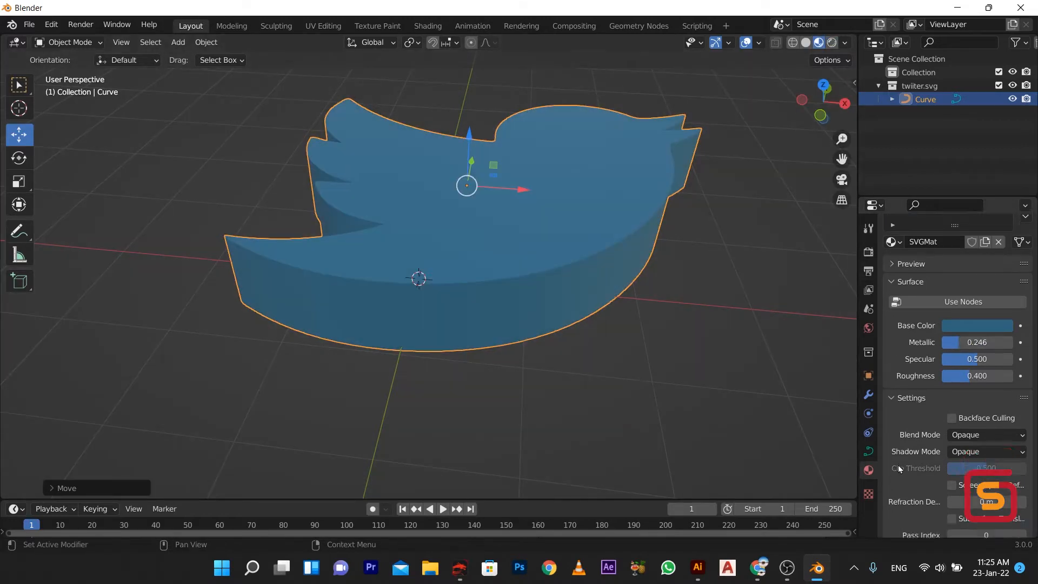
# Give the bird curve a round bevel with a depth of 0.001 m.
pyautogui.click(868, 451)
pyautogui.scroll(-2, 957, 470)
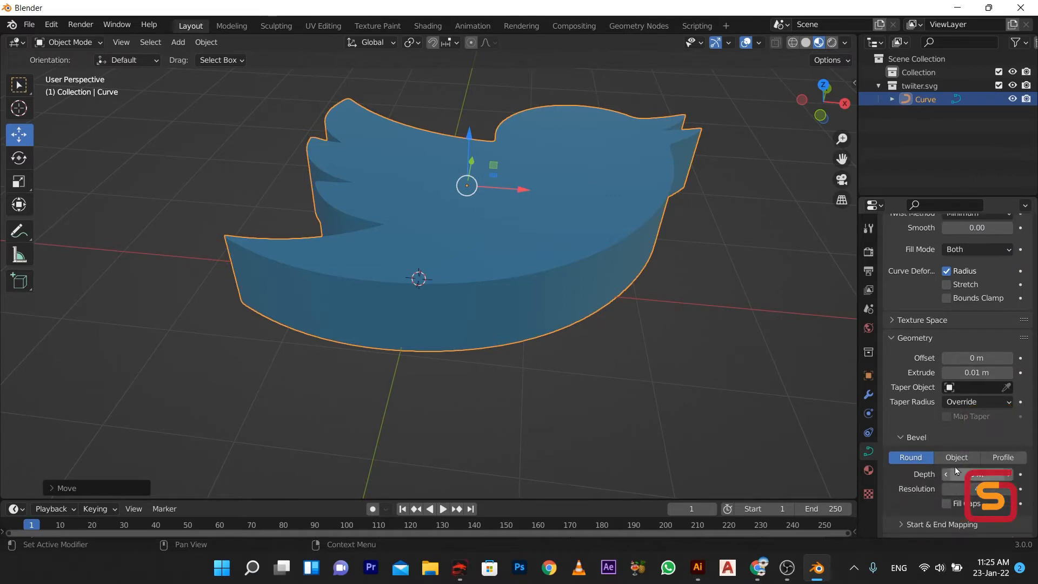
pyautogui.click(1011, 475)
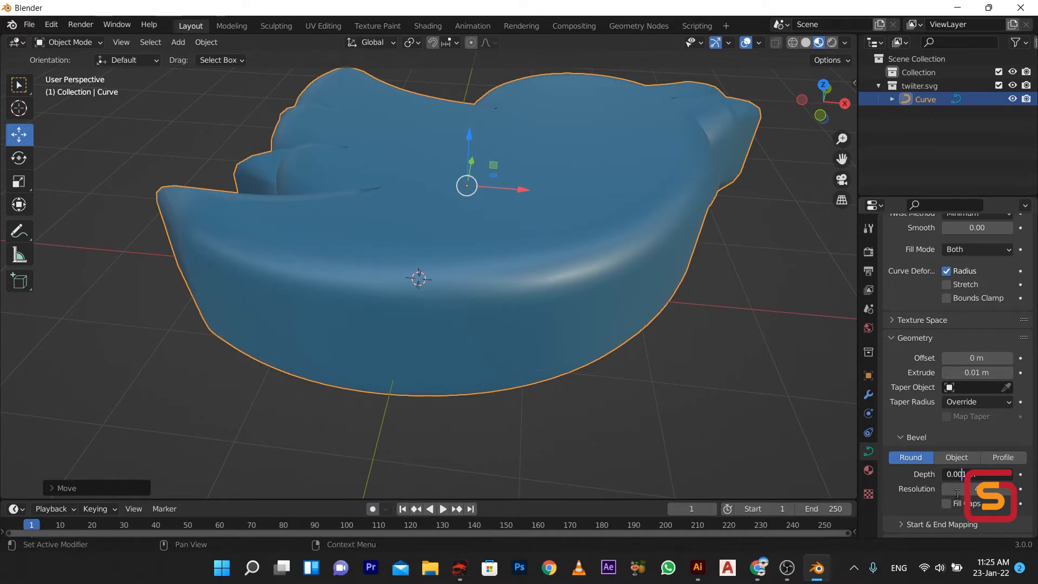
pyautogui.press('Return')
# Rotate the bird about the X axis until it stands upright, and deselect it.
pyautogui.moveTo(485, 291); pyautogui.dragTo(410, 306, button='middle')
pyautogui.scroll(2, 409, 259)
pyautogui.scroll(-7, 410, 265)
pyautogui.moveTo(404, 258); pyautogui.dragTo(441, 258, button='middle')
pyautogui.click(19, 158)
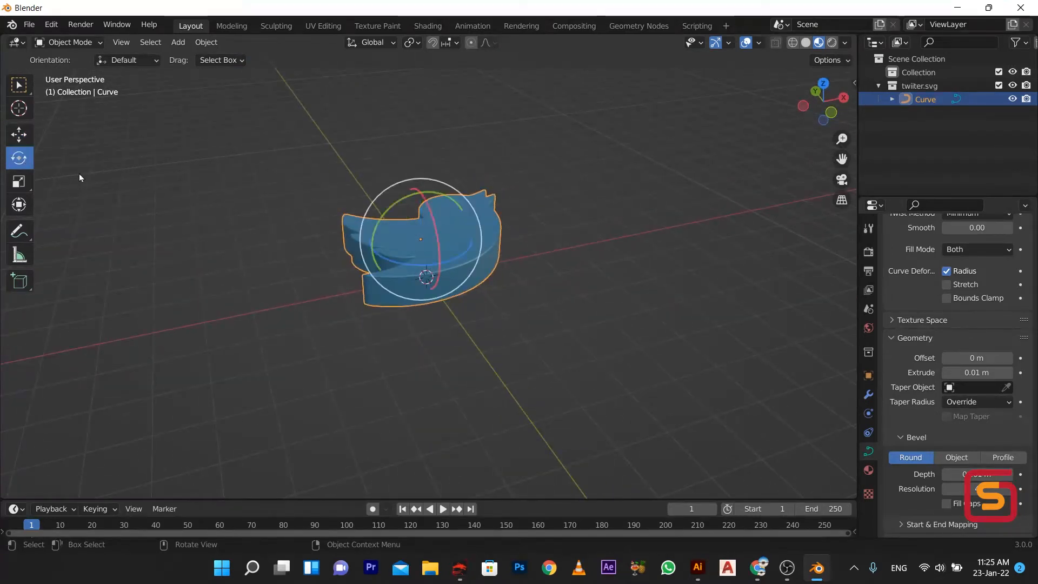
pyautogui.moveTo(431, 216); pyautogui.dragTo(398, 275)
pyautogui.moveTo(398, 275); pyautogui.dragTo(335, 248, button='middle')
pyautogui.click(335, 249)
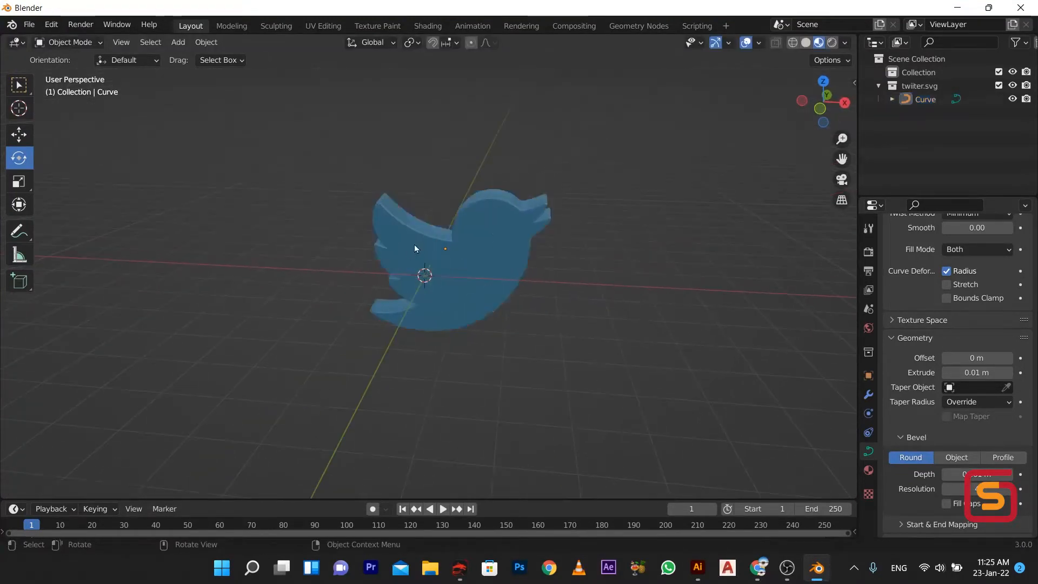
# Move the upright bird up along the Z axis until its underside sits at ground level, and deselect it.
pyautogui.click(450, 258)
pyautogui.click(20, 138)
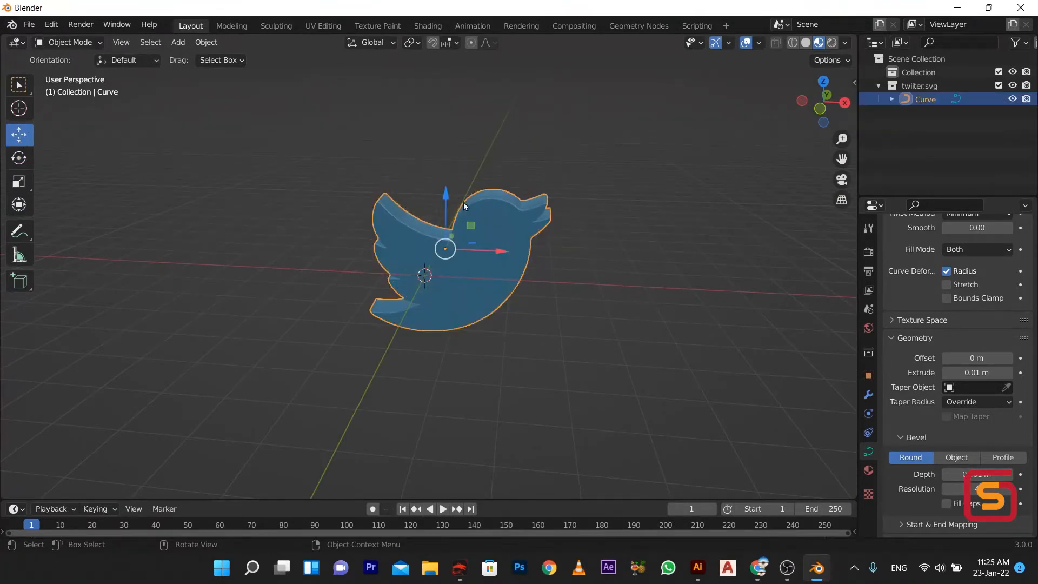
pyautogui.moveTo(445, 194); pyautogui.dragTo(443, 157)
pyautogui.moveTo(446, 294); pyautogui.dragTo(439, 163, button='middle')
pyautogui.moveTo(418, 169); pyautogui.dragTo(419, 129)
pyautogui.click(286, 264)
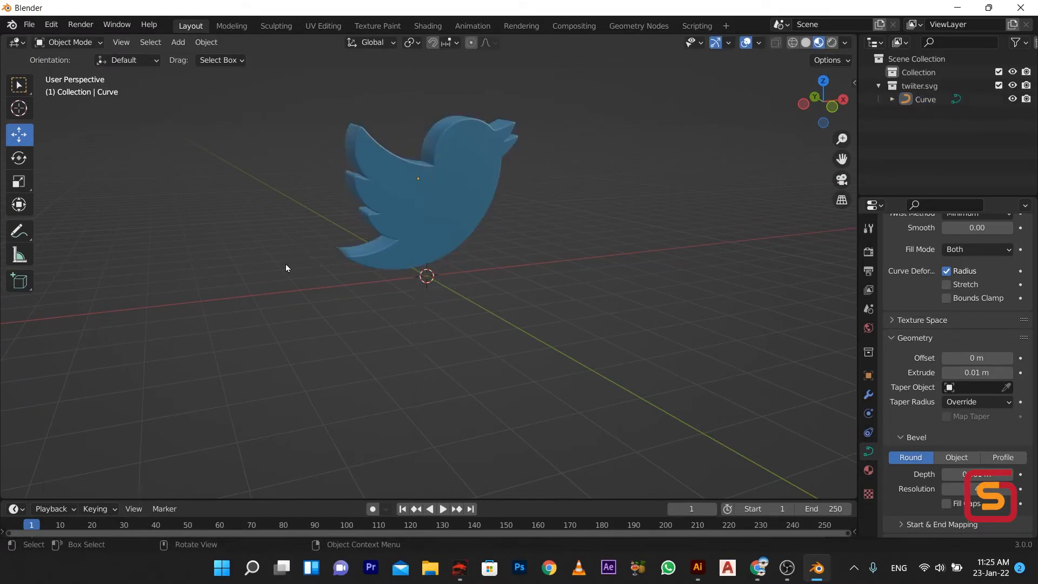
# Add a mesh plane at the world origin and scale it up uniformly by more than 18 times as the floor.
pyautogui.hotkey('shift', 'a')
pyautogui.moveTo(285, 264)
pyautogui.click(358, 264)
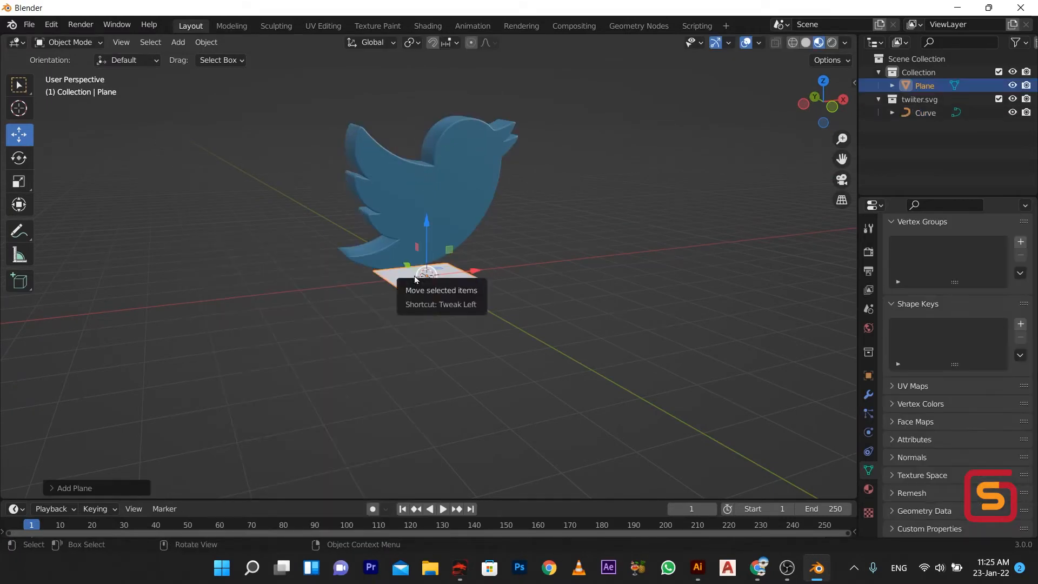
pyautogui.moveTo(427, 284); pyautogui.dragTo(430, 294)
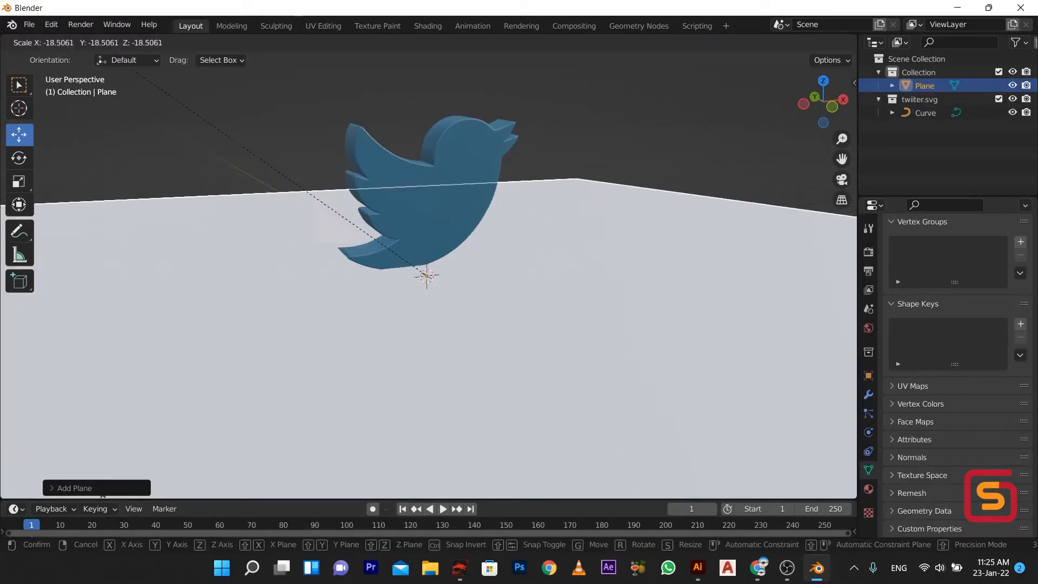
pyautogui.click(385, 284)
pyautogui.scroll(-3, 388, 287)
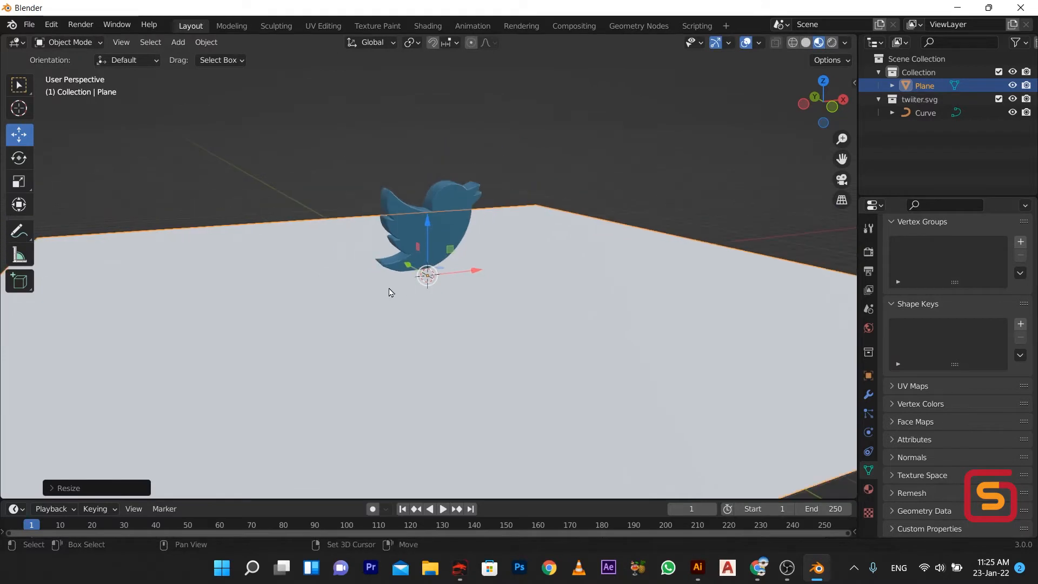
pyautogui.moveTo(409, 270)
pyautogui.mouseDown()
pyautogui.moveTo(382, 236)
pyautogui.moveTo(409, 255)
pyautogui.mouseUp()
pyautogui.hotkey('ctrl', 'z')
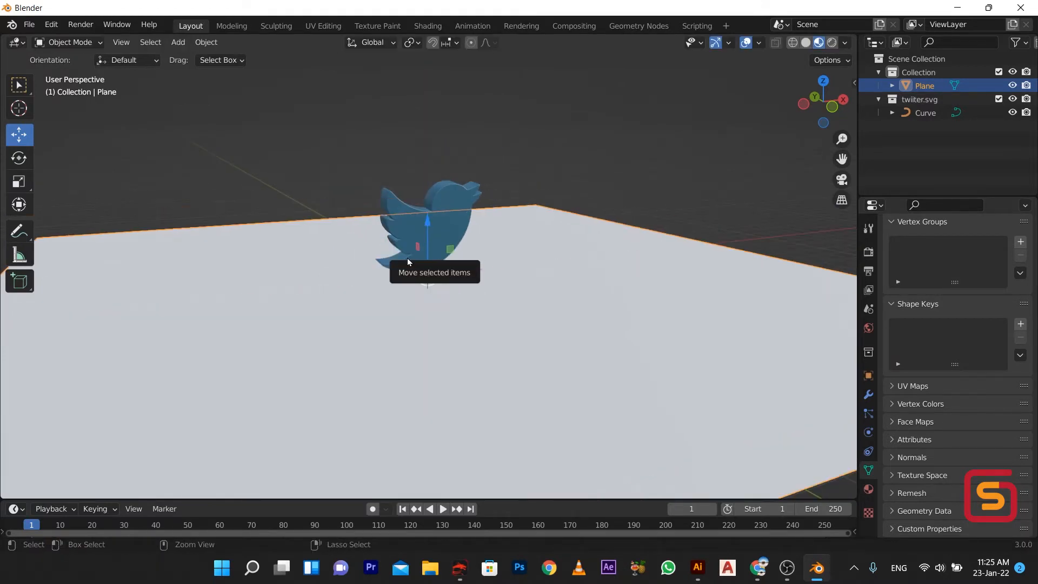
# Duplicate the floor plane and rotate the copy about the X axis until it stands vertical as a back wall.
pyautogui.hotkey('shift', 'd')
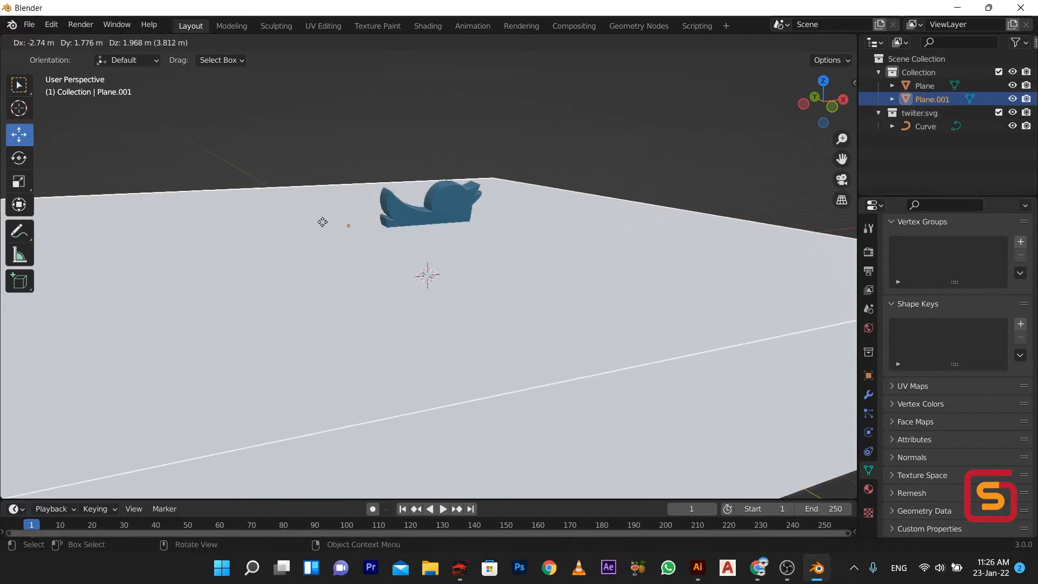
pyautogui.click(327, 227)
pyautogui.click(16, 161)
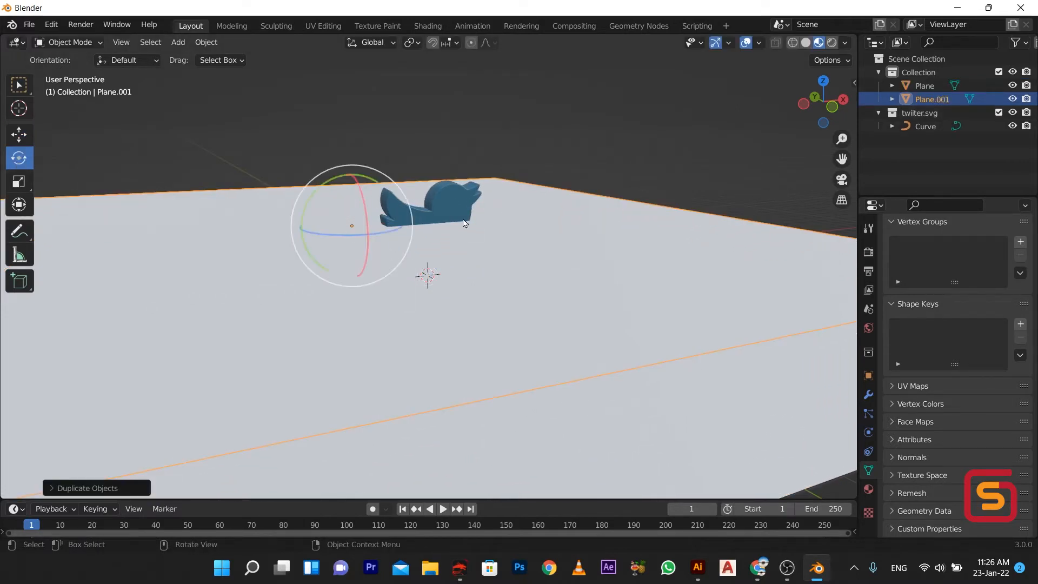
pyautogui.moveTo(365, 216); pyautogui.dragTo(363, 232)
pyautogui.moveTo(263, 243); pyautogui.dragTo(388, 232, button='middle')
pyautogui.click(19, 135)
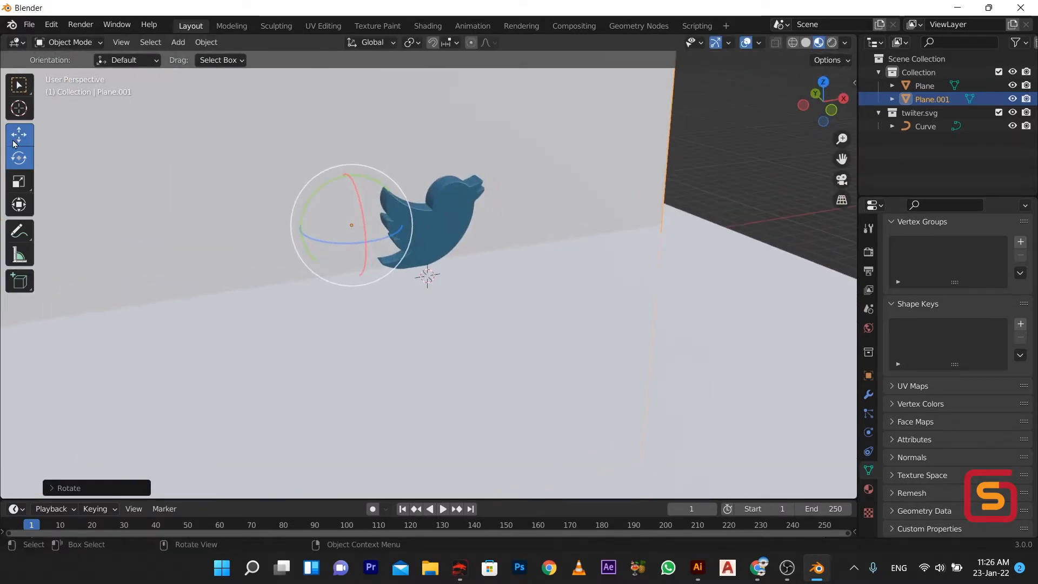
# Move the vertical plane along the Y axis to place it farther behind the bird.
pyautogui.moveTo(318, 238); pyautogui.dragTo(359, 243, button='middle')
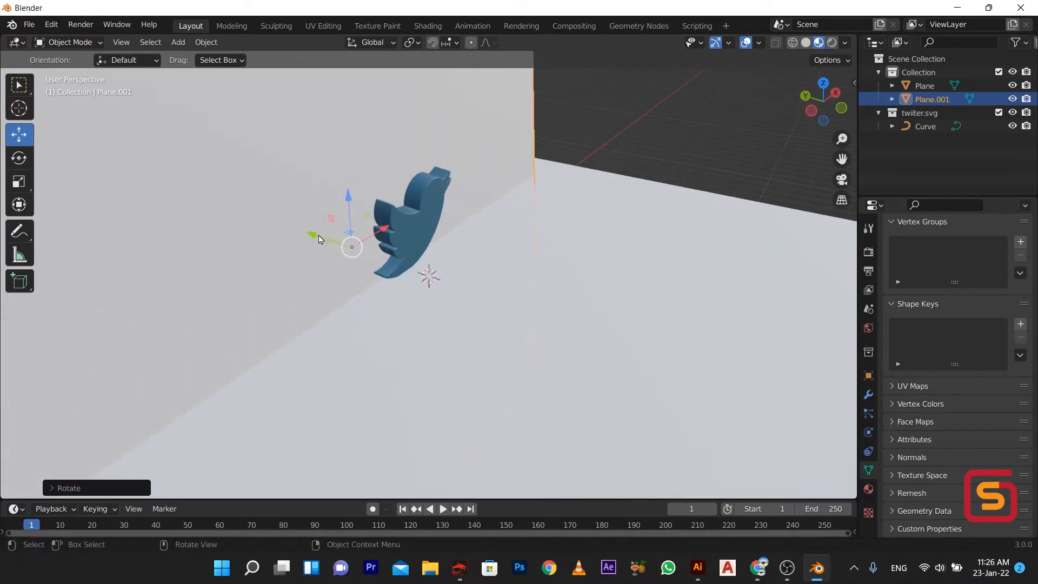
pyautogui.moveTo(318, 239); pyautogui.dragTo(266, 231)
pyautogui.moveTo(266, 231); pyautogui.dragTo(253, 266, button='middle')
pyautogui.scroll(4, 454, 208)
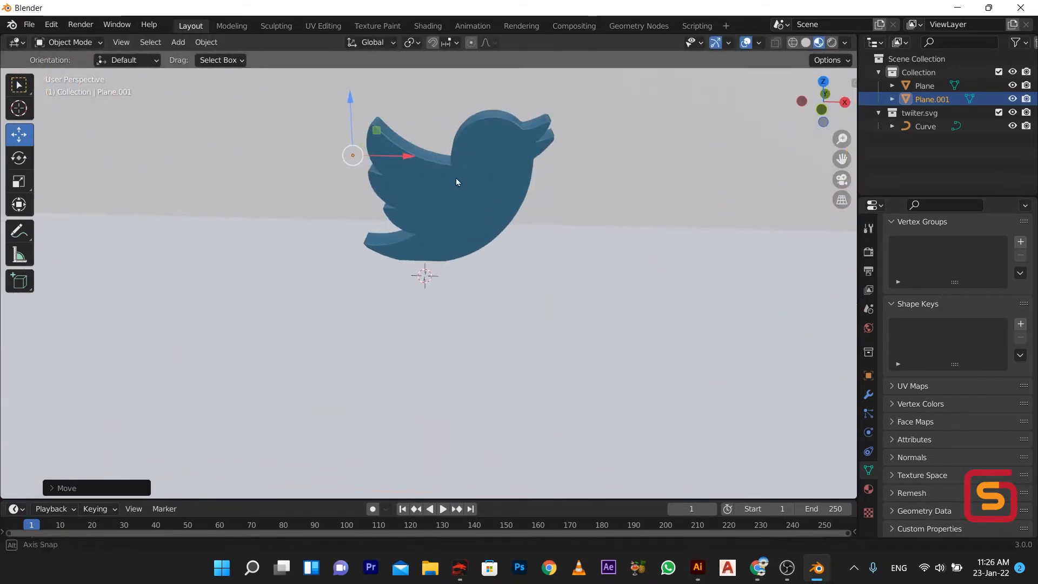
pyautogui.moveTo(455, 177); pyautogui.dragTo(426, 187, button='middle')
pyautogui.click(416, 186)
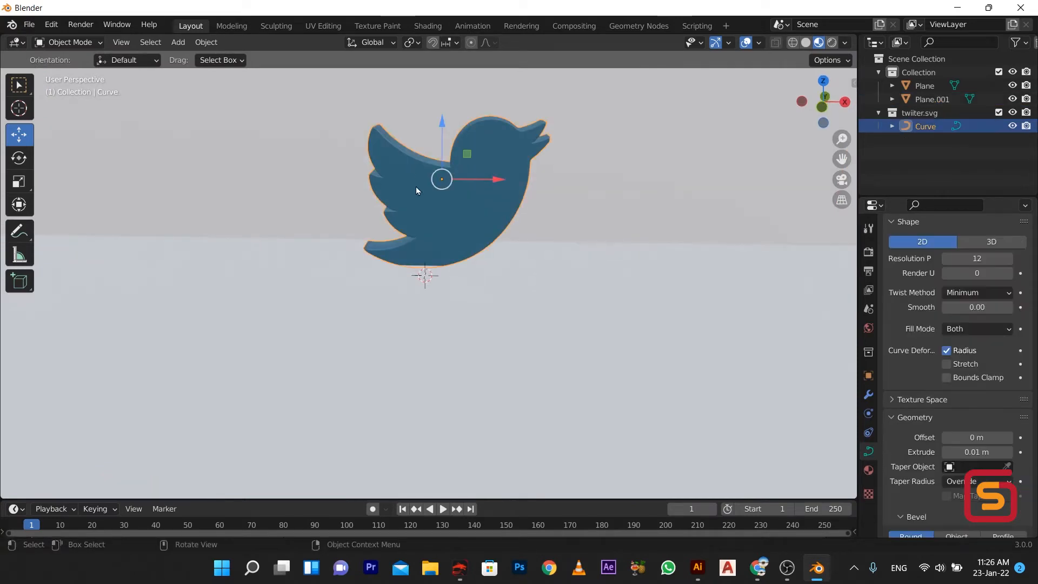
pyautogui.moveTo(366, 251); pyautogui.dragTo(363, 289, button='middle')
pyautogui.scroll(-4, 378, 277)
pyautogui.scroll(2, 449, 235)
pyautogui.scroll(-3, 449, 238)
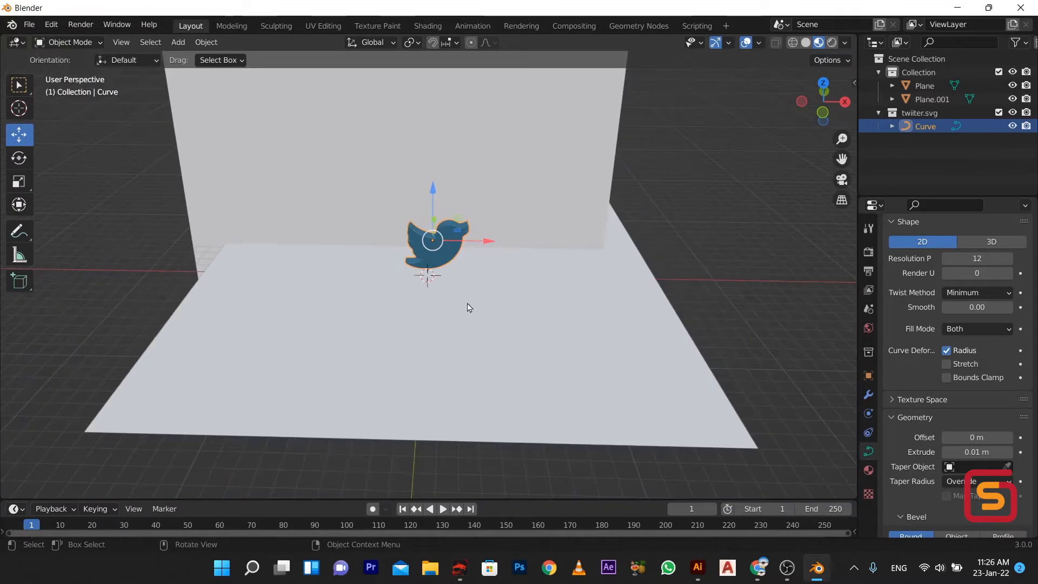
pyautogui.click(468, 304)
pyautogui.click(529, 188)
pyautogui.press('s')
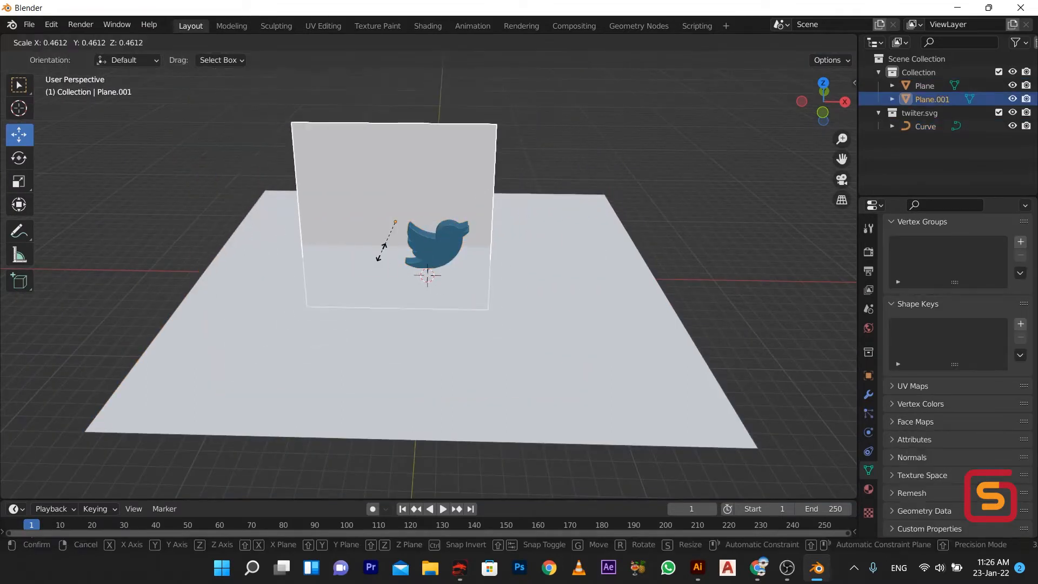
pyautogui.press('Escape')
# Select the floor and wall planes together and scale both up uniformly by several times.
pyautogui.keyDown('shift'); pyautogui.click(725, 404); pyautogui.keyUp('shift')
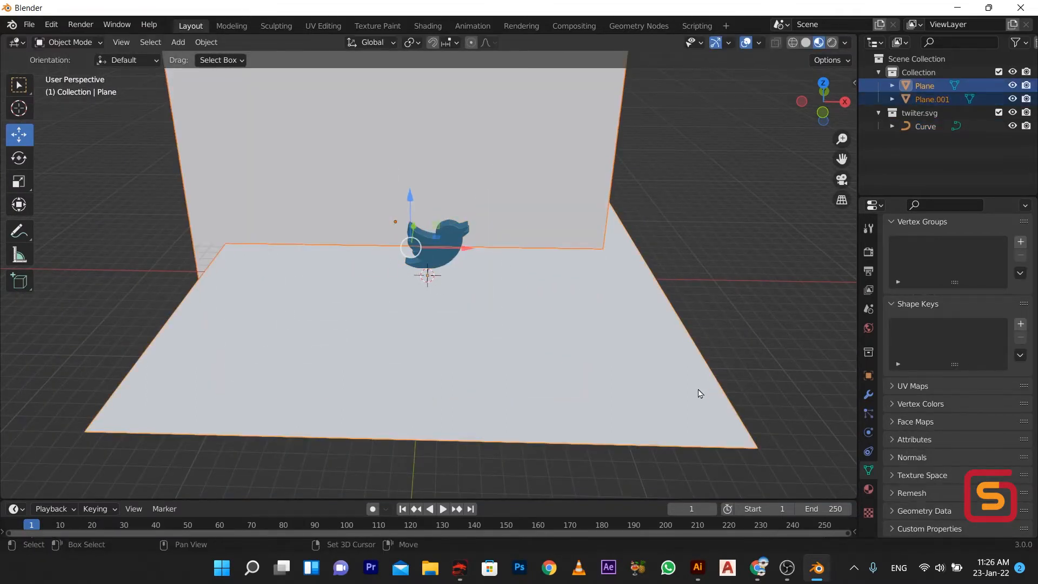
pyautogui.press('s')
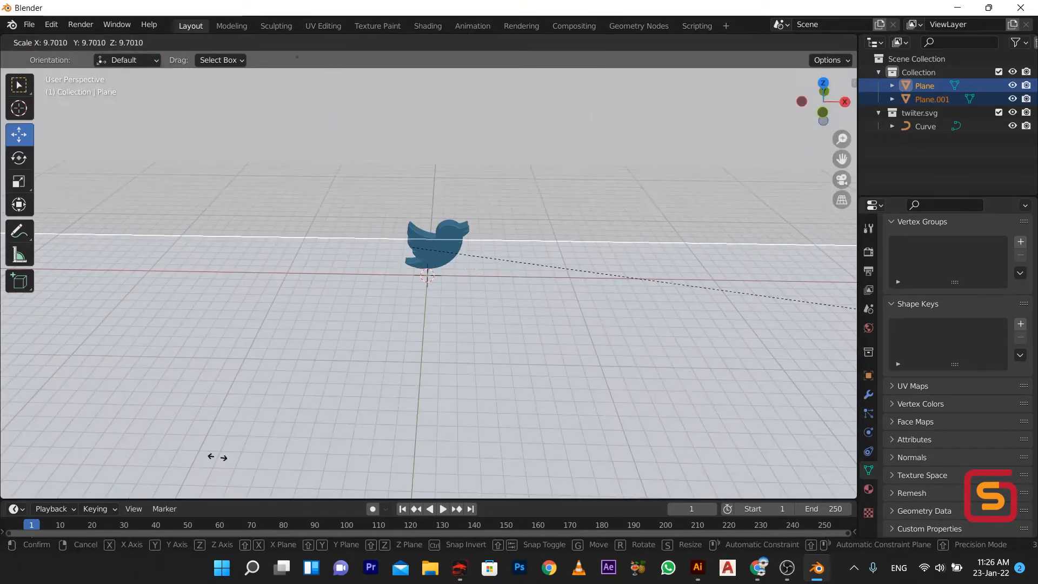
pyautogui.click(38, 360)
# Move the enlarged planes up along the Z axis until the floor meets the bird's underside.
pyautogui.scroll(-4, 81, 347)
pyautogui.moveTo(138, 335); pyautogui.dragTo(411, 233, button='middle')
pyautogui.moveTo(410, 233); pyautogui.dragTo(408, 200)
pyautogui.scroll(6, 399, 234)
# Select only the wall plane and move it to bring it close behind the bird.
pyautogui.click(275, 216)
pyautogui.click(275, 216)
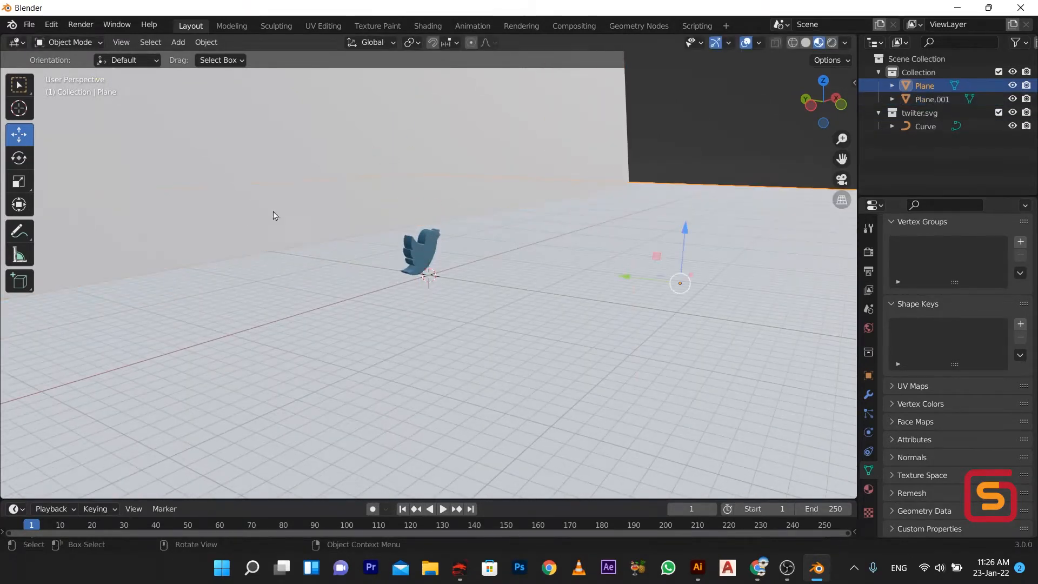
pyautogui.click(244, 169)
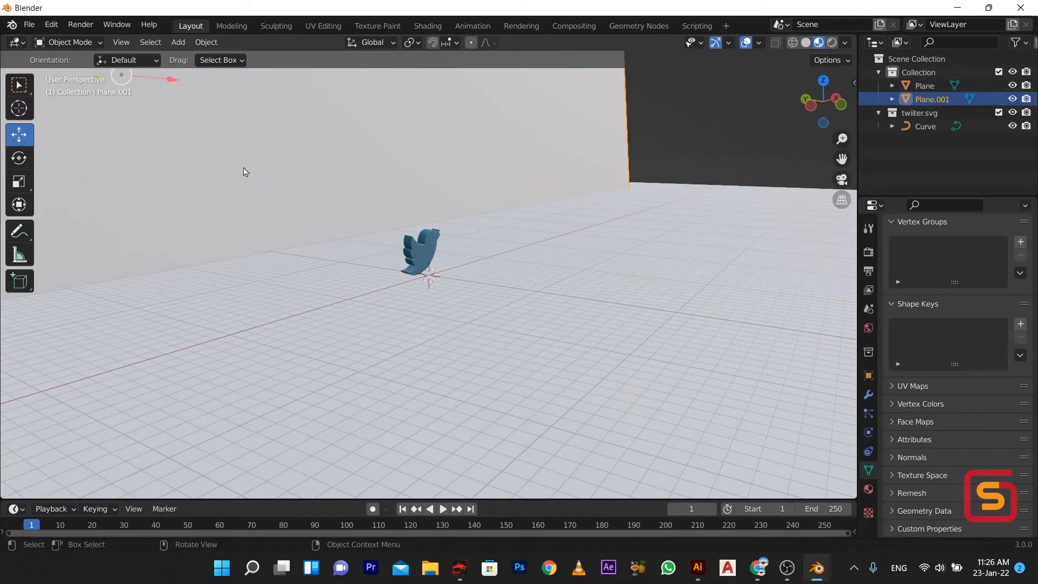
pyautogui.moveTo(192, 143); pyautogui.dragTo(299, 221)
pyautogui.moveTo(364, 266); pyautogui.dragTo(264, 266, button='middle')
pyautogui.scroll(3, 460, 252)
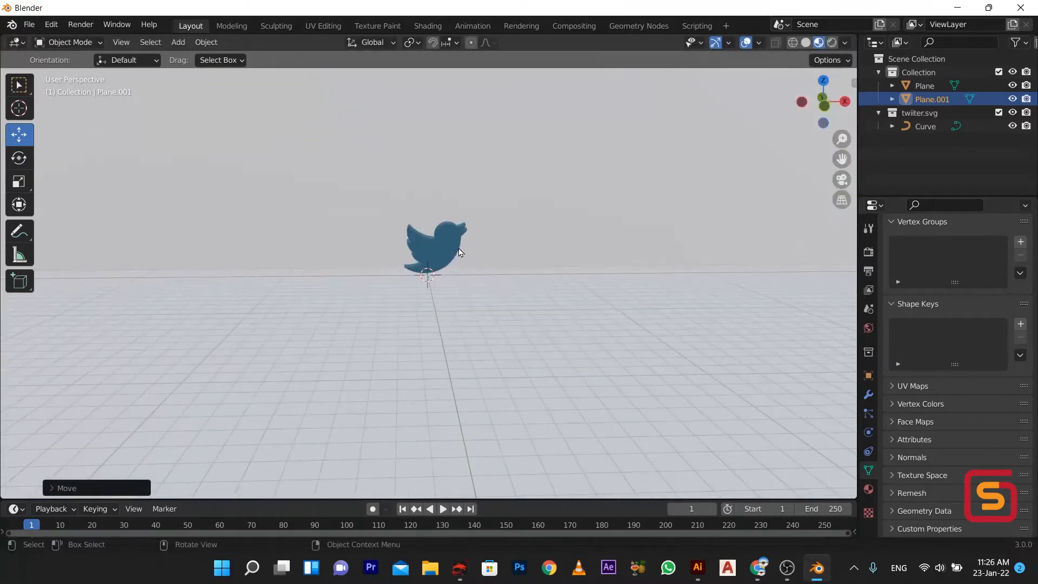
pyautogui.moveTo(416, 274); pyautogui.dragTo(341, 297, button='middle')
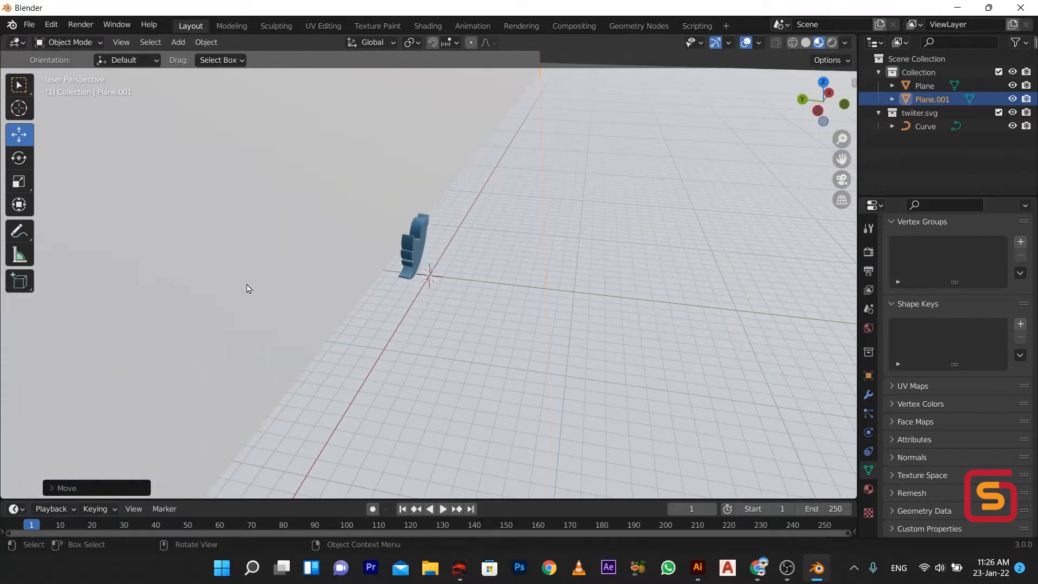
# Delete the vertical wall plane and select the remaining floor plane.
pyautogui.scroll(-5, 246, 288)
pyautogui.press('Delete')
pyautogui.click(233, 385)
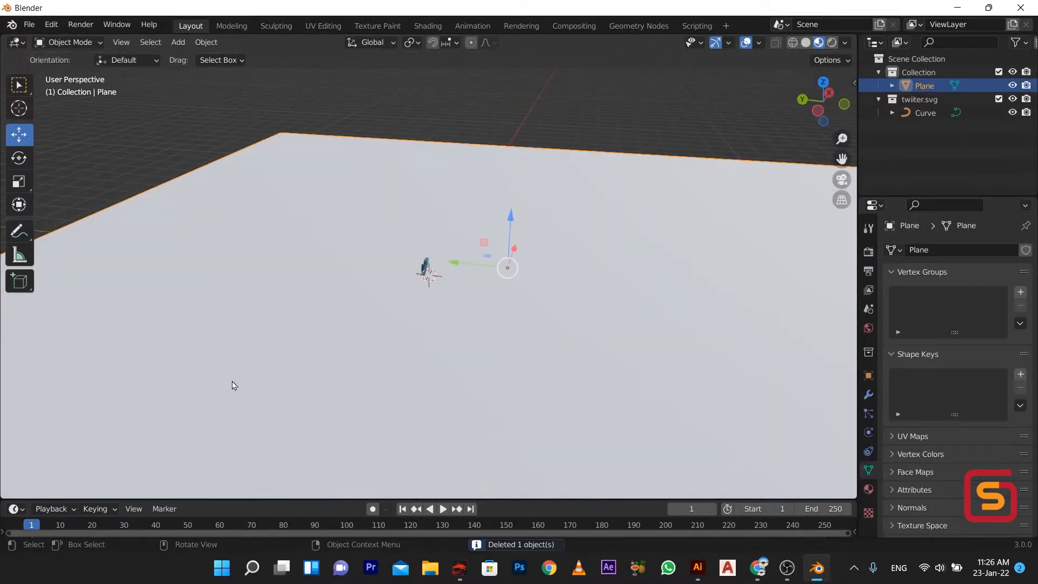
pyautogui.click(18, 159)
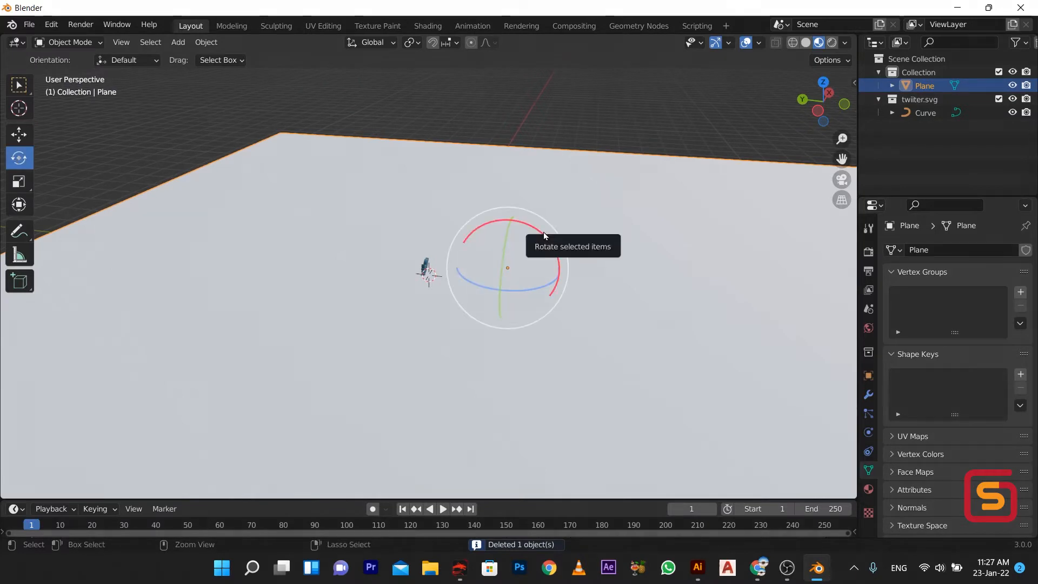
pyautogui.moveTo(541, 235); pyautogui.dragTo(646, 411)
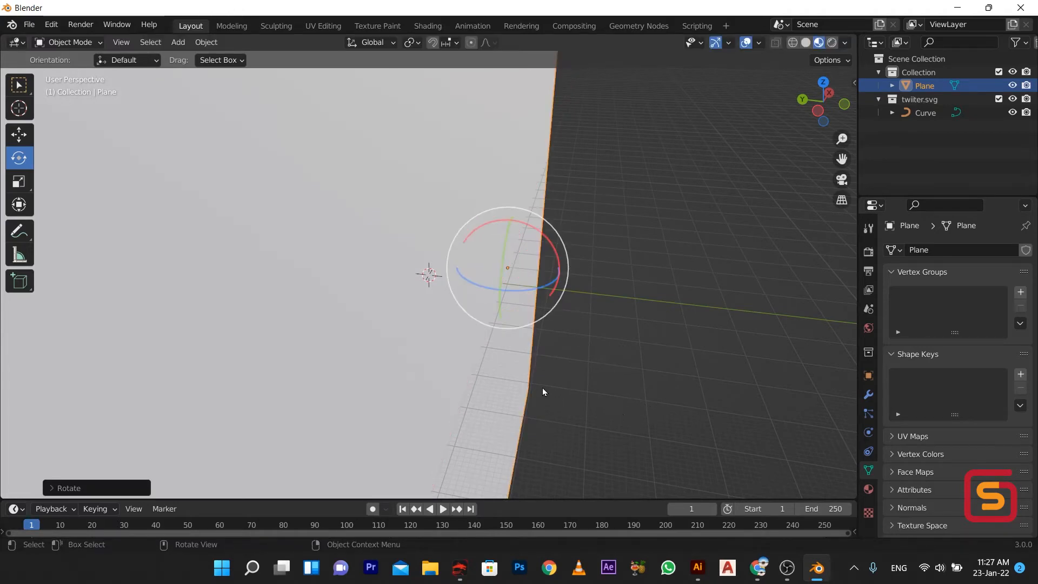
pyautogui.press('g')
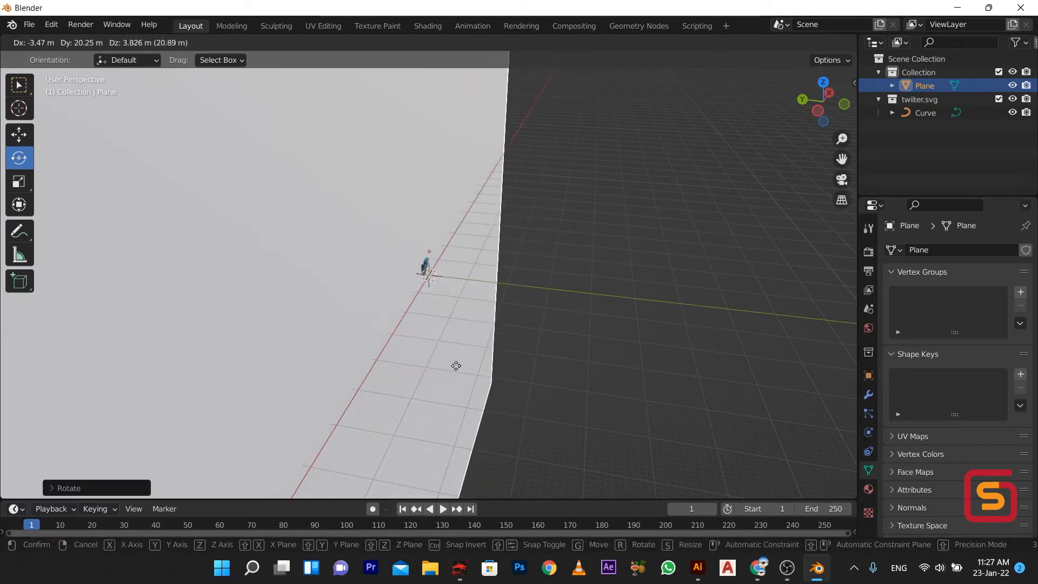
pyautogui.rightClick(204, 300)
pyautogui.hotkey('ctrl', 'z')
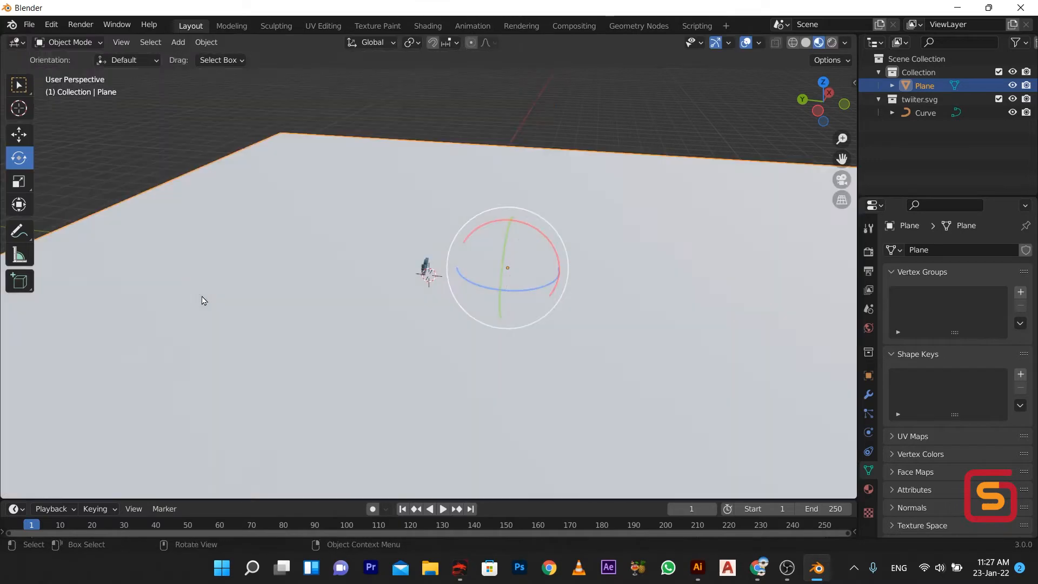
# Duplicate the enlarged floor plane and rotate the copy about the X axis until it stands upright as a backdrop.
pyautogui.hotkey('shift', 'd')
pyautogui.click(202, 264)
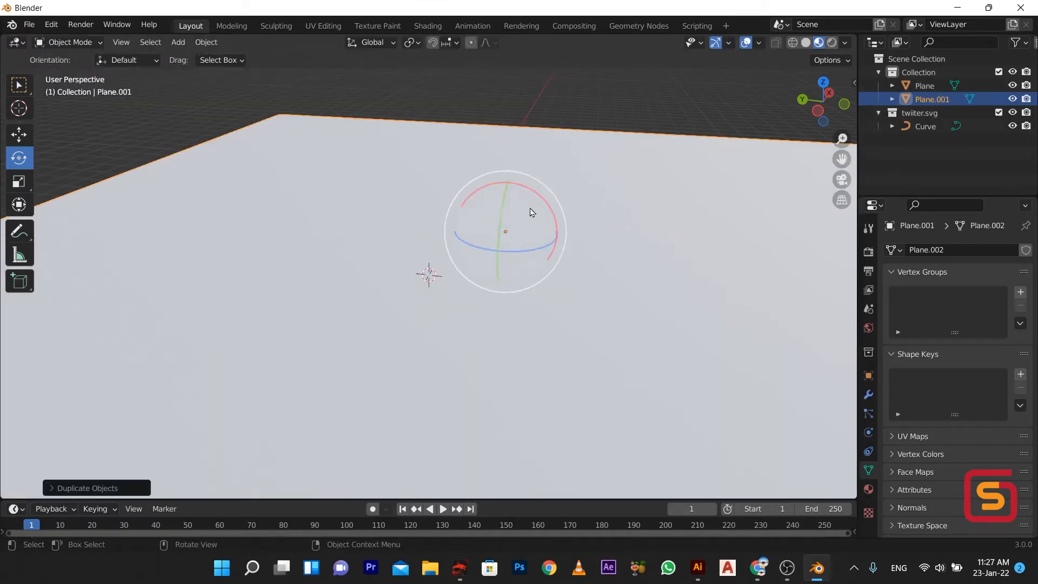
pyautogui.moveTo(548, 206); pyautogui.dragTo(556, 311)
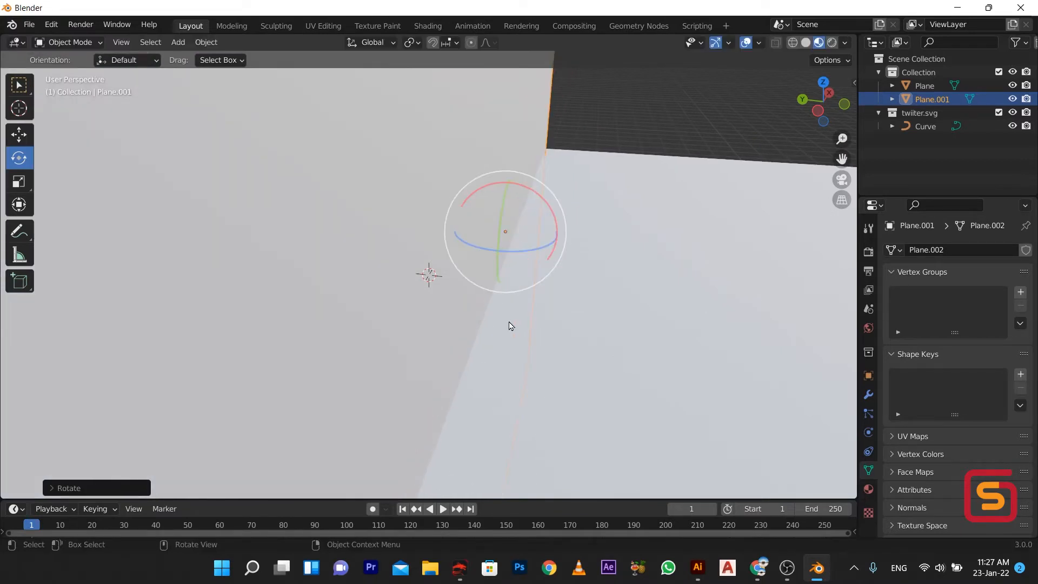
# Move the upright backdrop plane toward the bird and align it along the Y axis with the bird's back in top view.
pyautogui.press('g')
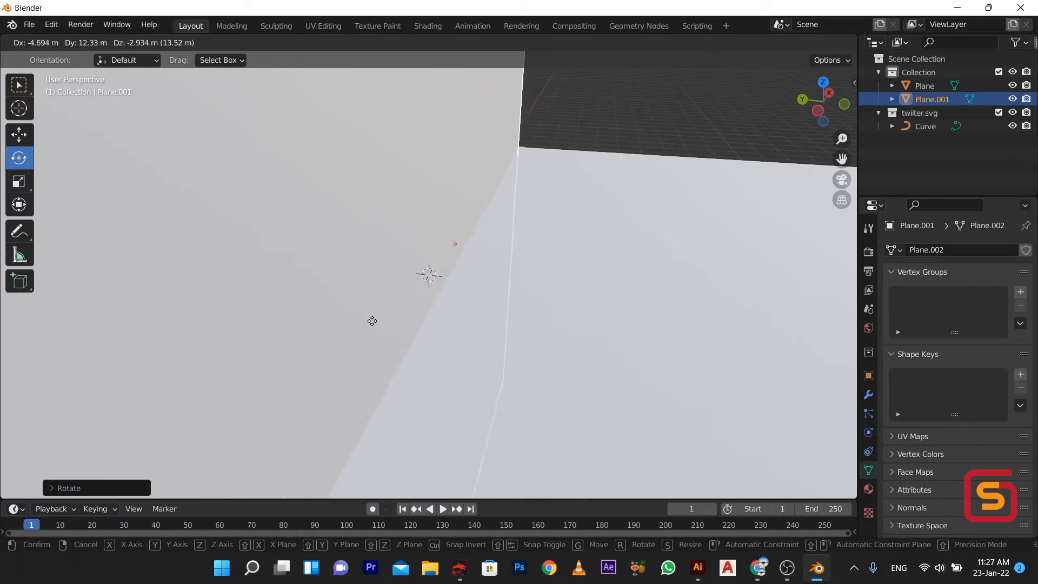
pyautogui.click(366, 331)
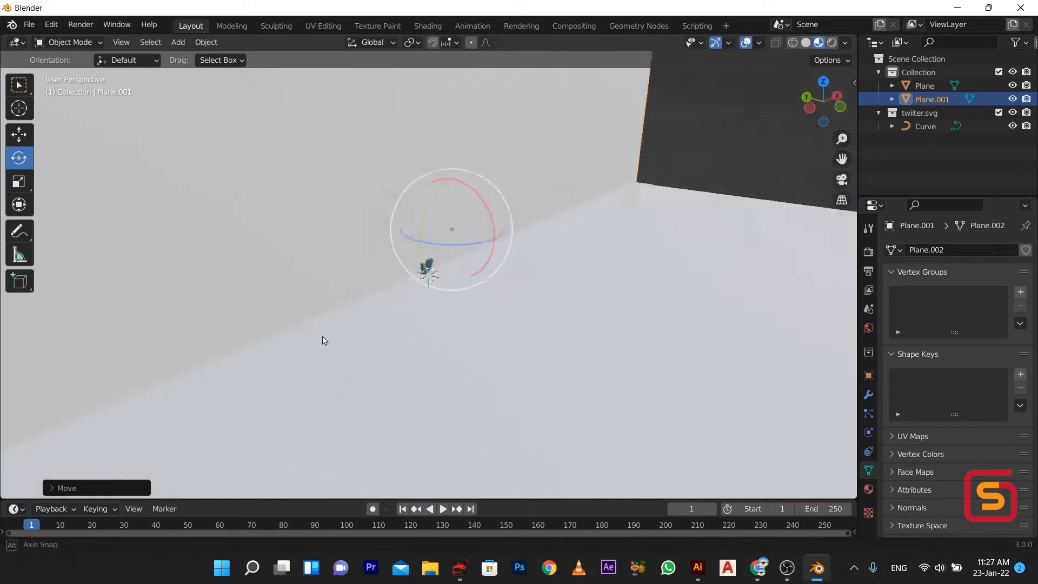
pyautogui.scroll(8, 414, 284)
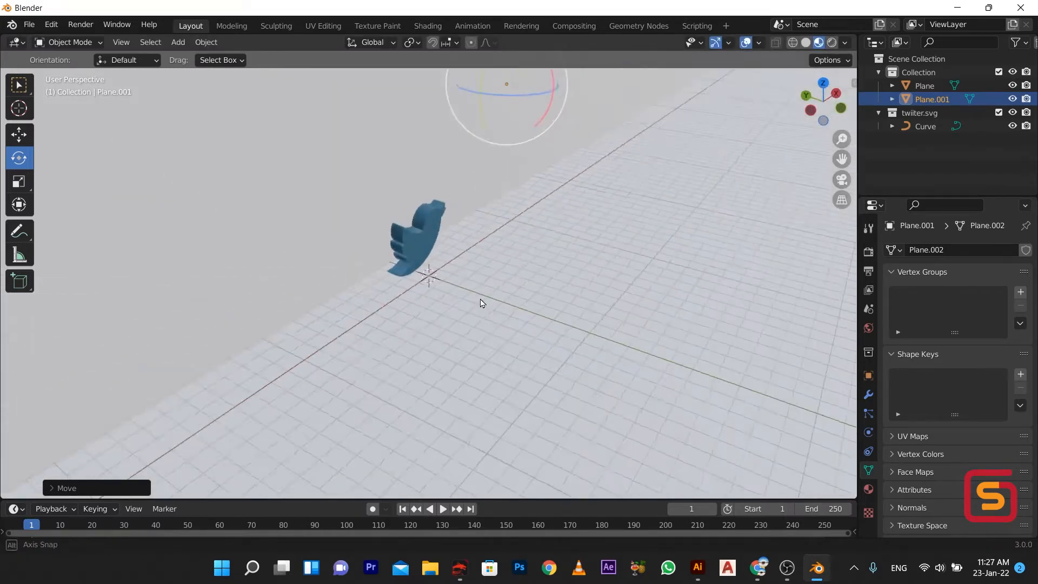
pyautogui.moveTo(482, 303); pyautogui.dragTo(431, 275, button='middle')
pyautogui.press('KP_7')
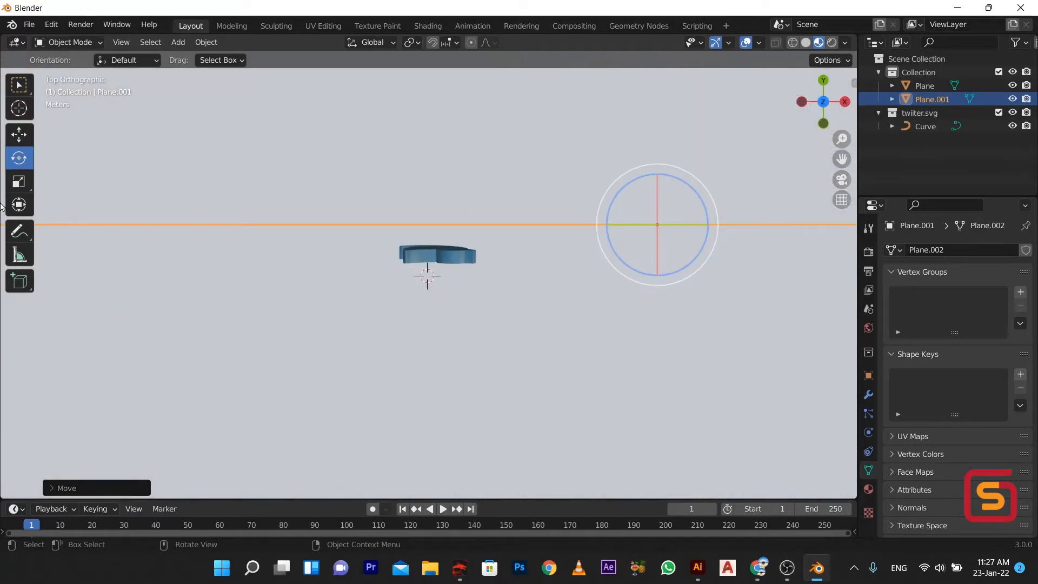
pyautogui.click(21, 140)
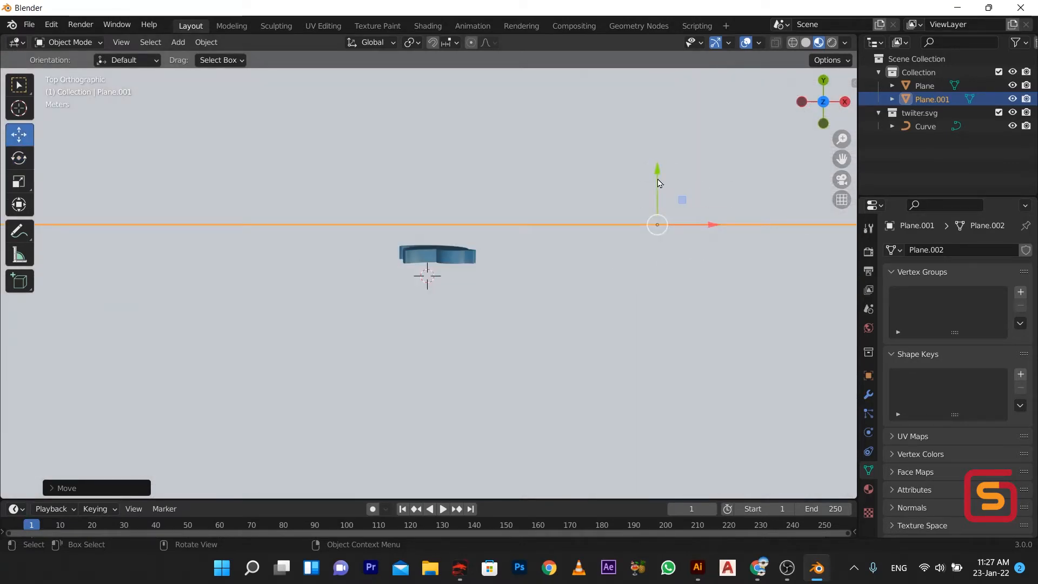
pyautogui.moveTo(658, 179); pyautogui.dragTo(669, 213)
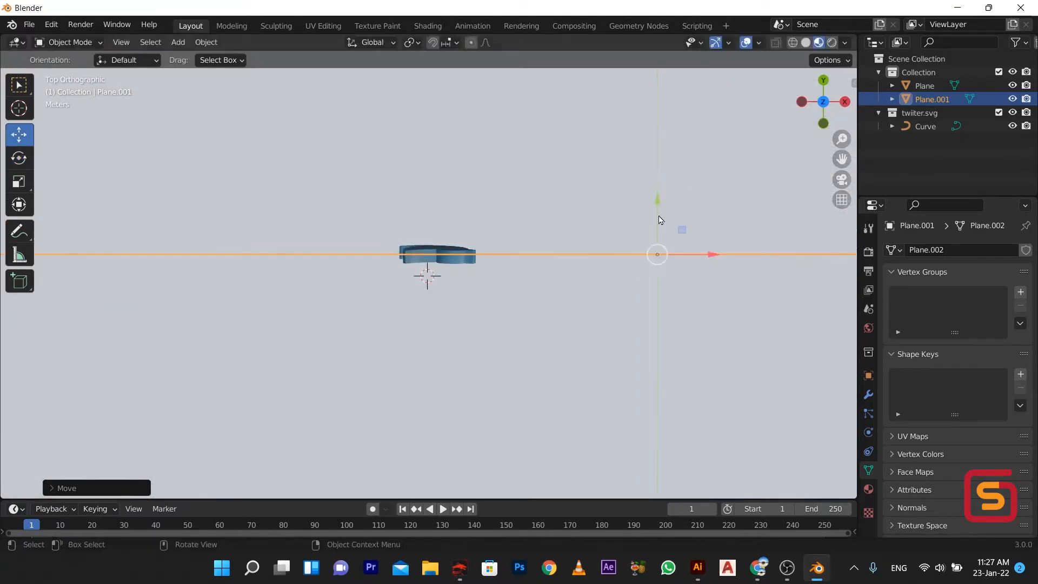
pyautogui.moveTo(669, 213); pyautogui.dragTo(387, 285, button='middle')
pyautogui.scroll(3, 439, 241)
pyautogui.scroll(-5, 400, 244)
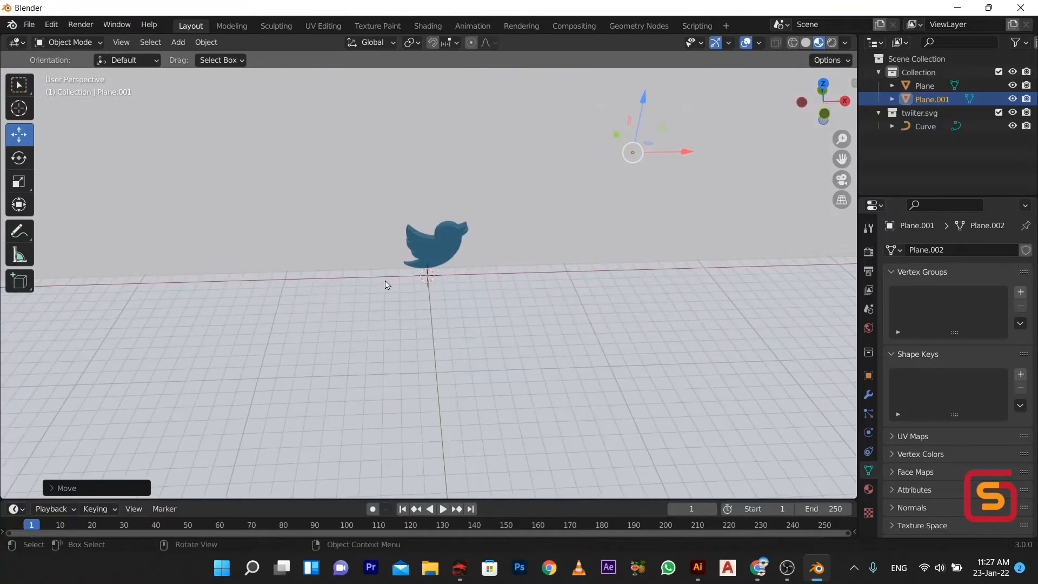
# Add a camera at the world origin and move it up along Z and along Y to sit in front of the bird.
pyautogui.hotkey('shift', 'a')
pyautogui.moveTo(371, 458)
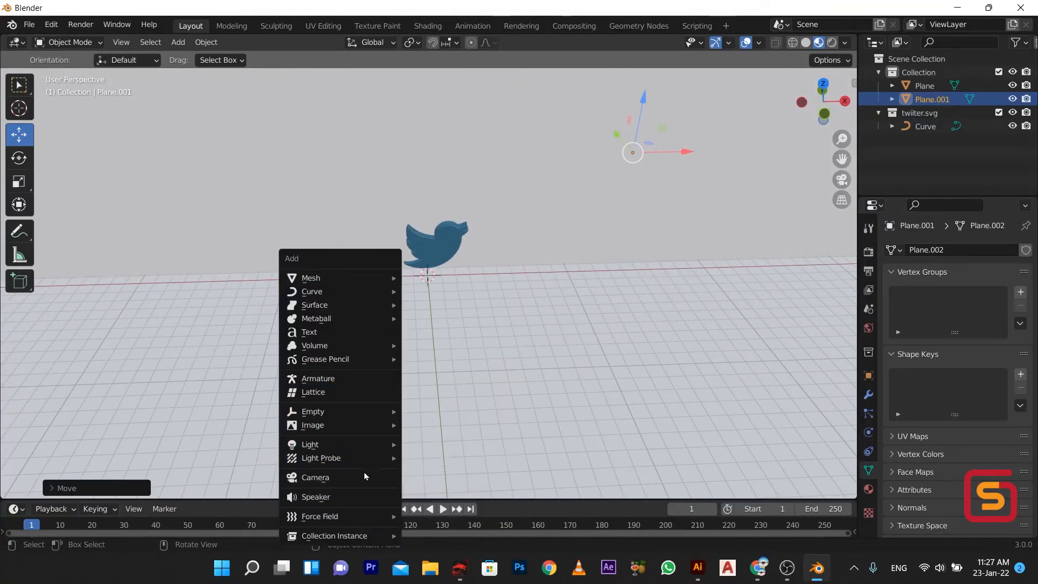
pyautogui.click(365, 477)
pyautogui.moveTo(432, 340); pyautogui.dragTo(520, 344, button='middle')
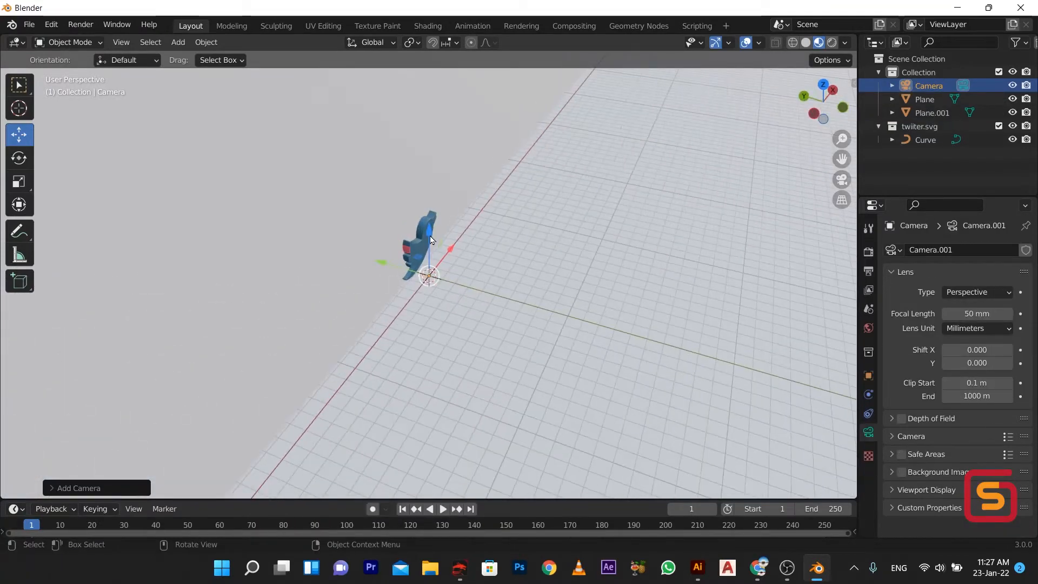
pyautogui.moveTo(429, 232); pyautogui.dragTo(433, 195)
pyautogui.moveTo(391, 232); pyautogui.dragTo(520, 267)
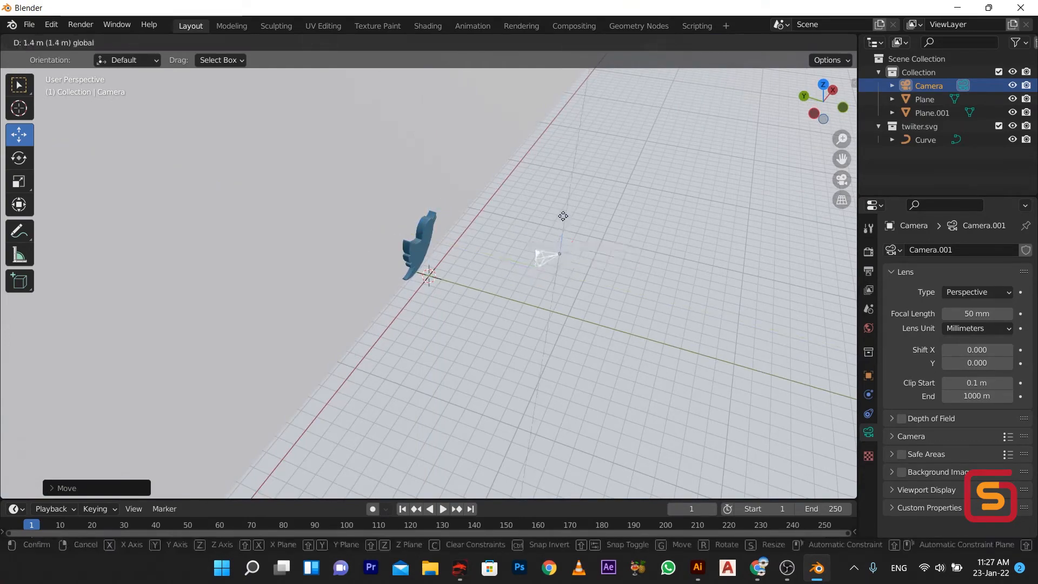
pyautogui.moveTo(525, 201); pyautogui.dragTo(433, 281, button='middle')
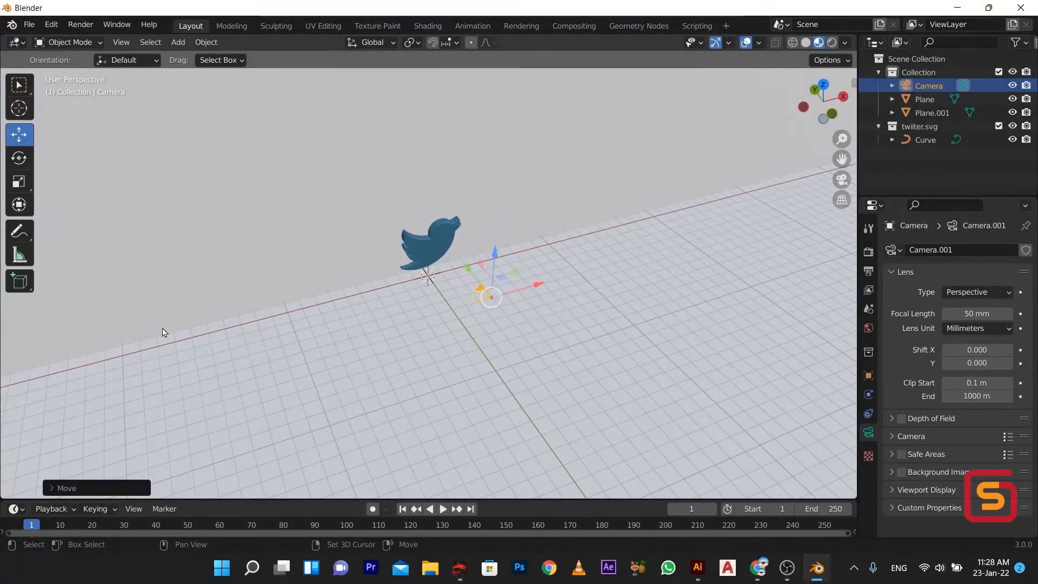
# Add a point light raised along the Z axis above the bird and preview the scene in rendered shading.
pyautogui.hotkey('shift', 'a')
pyautogui.moveTo(165, 277)
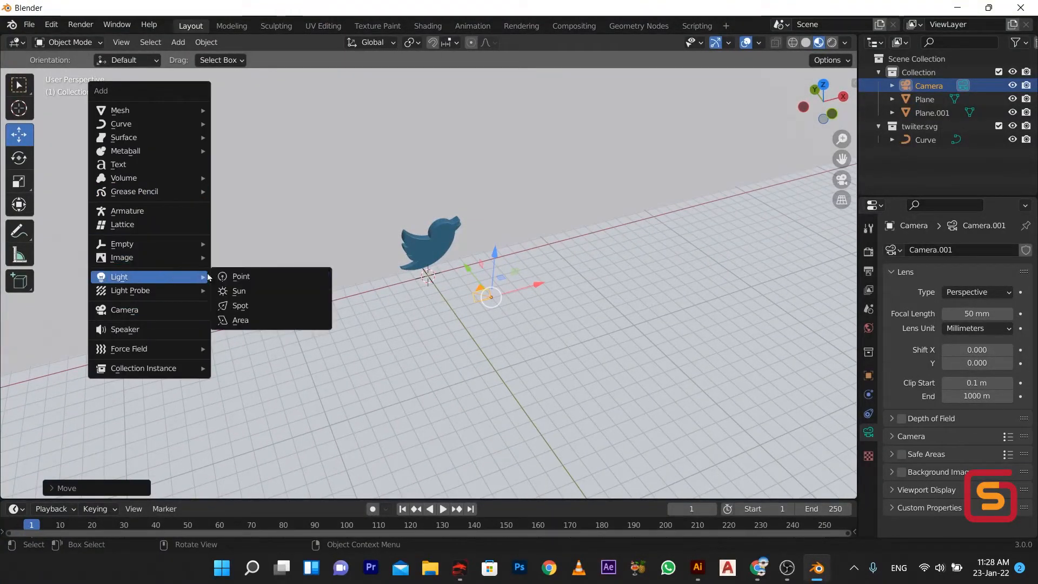
pyautogui.click(274, 278)
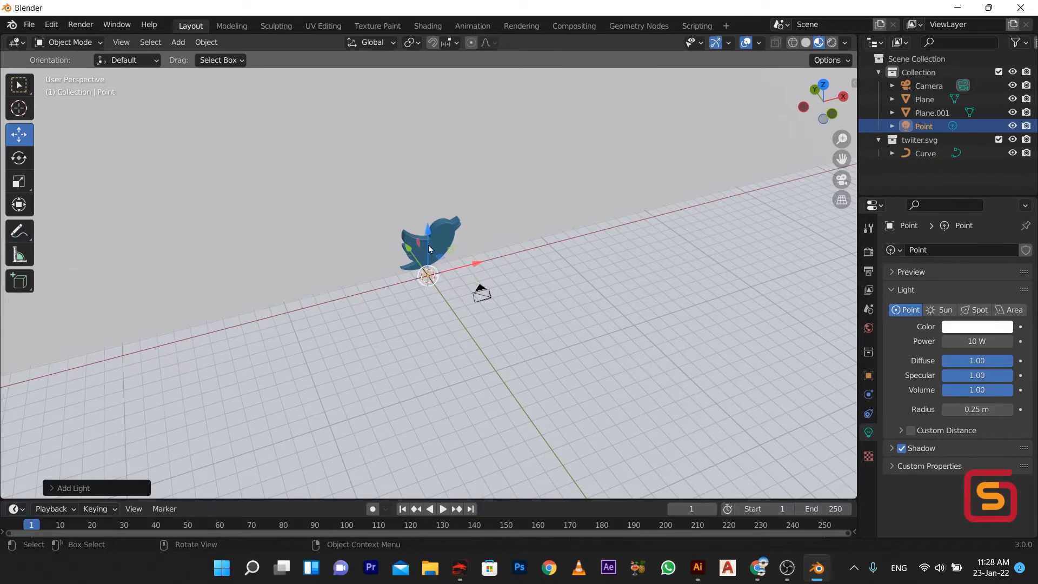
pyautogui.moveTo(428, 249); pyautogui.dragTo(429, 183)
pyautogui.click(830, 44)
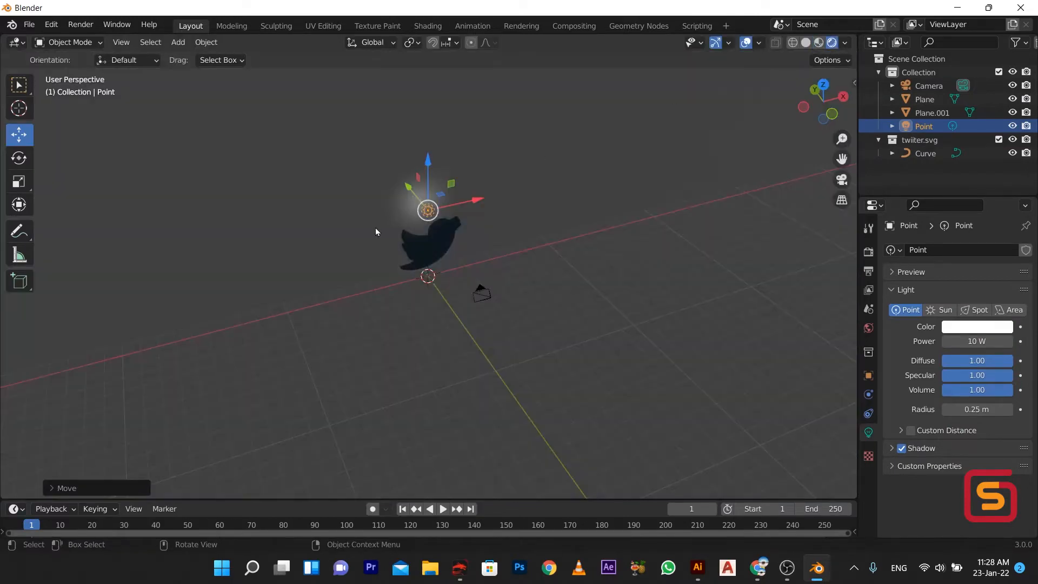
# Move the point light forward in front of the bird and set its power to 5000 W.
pyautogui.moveTo(375, 228); pyautogui.dragTo(449, 216, button='middle')
pyautogui.moveTo(389, 202); pyautogui.dragTo(459, 271)
pyautogui.moveTo(458, 270); pyautogui.dragTo(440, 213, button='middle')
pyautogui.click(976, 341)
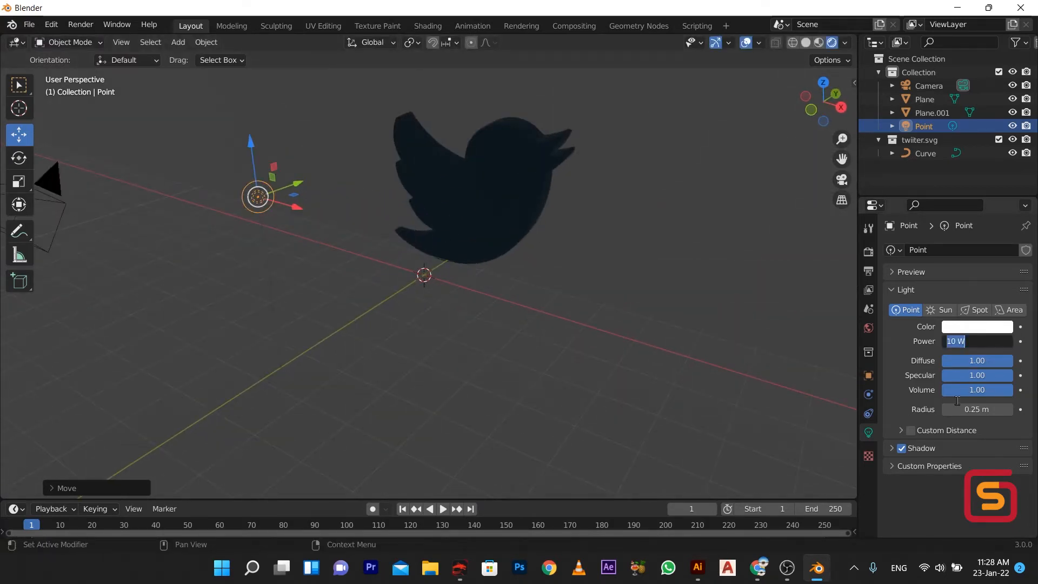
pyautogui.press('Return')
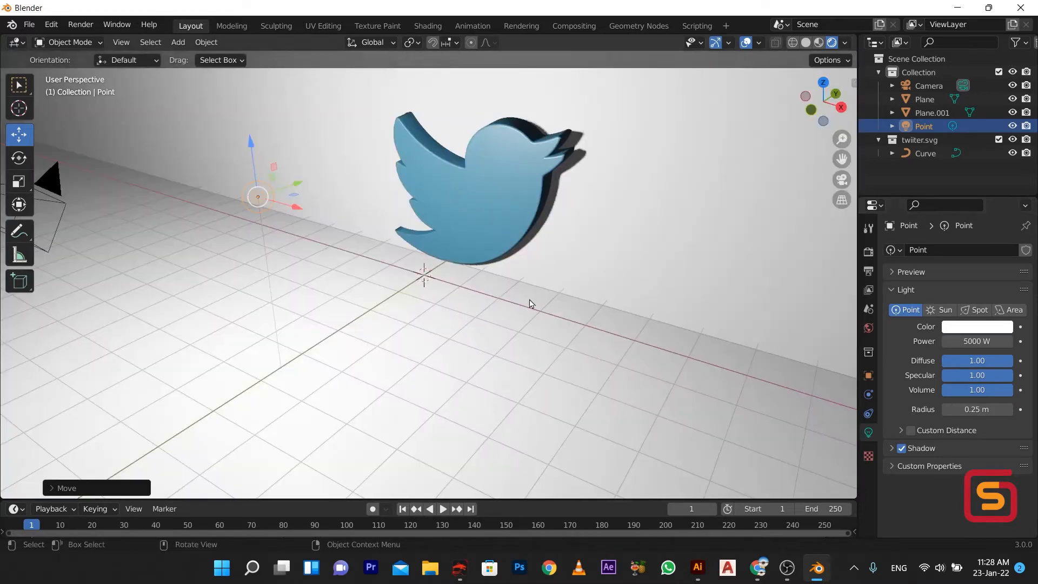
# Examine the lit scene, the point light's shadow options, and the scene's output and Eevee shadow settings.
pyautogui.moveTo(530, 301); pyautogui.dragTo(482, 264, button='middle')
pyautogui.scroll(5, 448, 180)
pyautogui.scroll(-3, 452, 260)
pyautogui.scroll(-3, 609, 200)
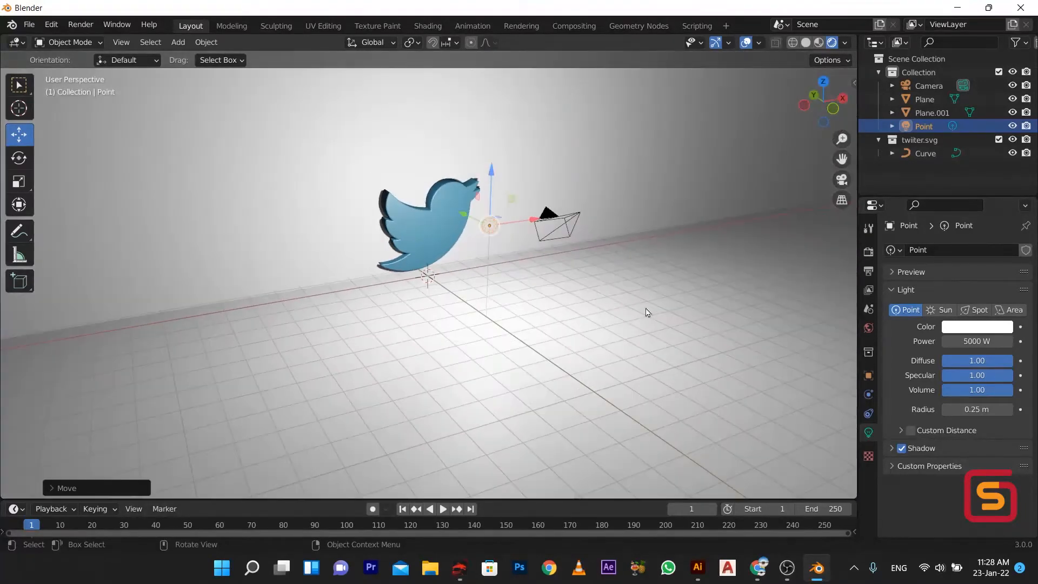
pyautogui.click(891, 449)
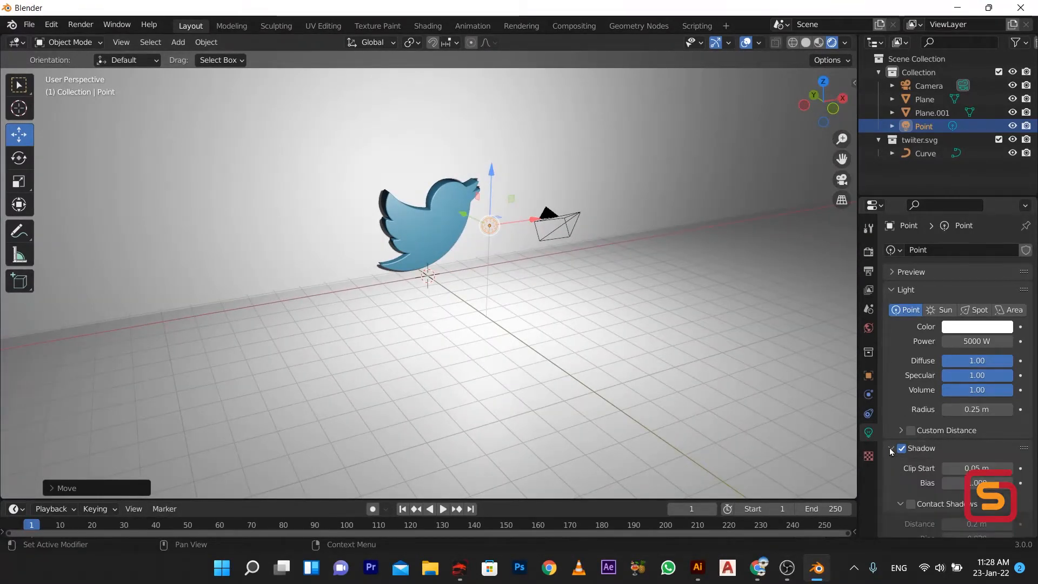
pyautogui.click(890, 448)
pyautogui.click(867, 270)
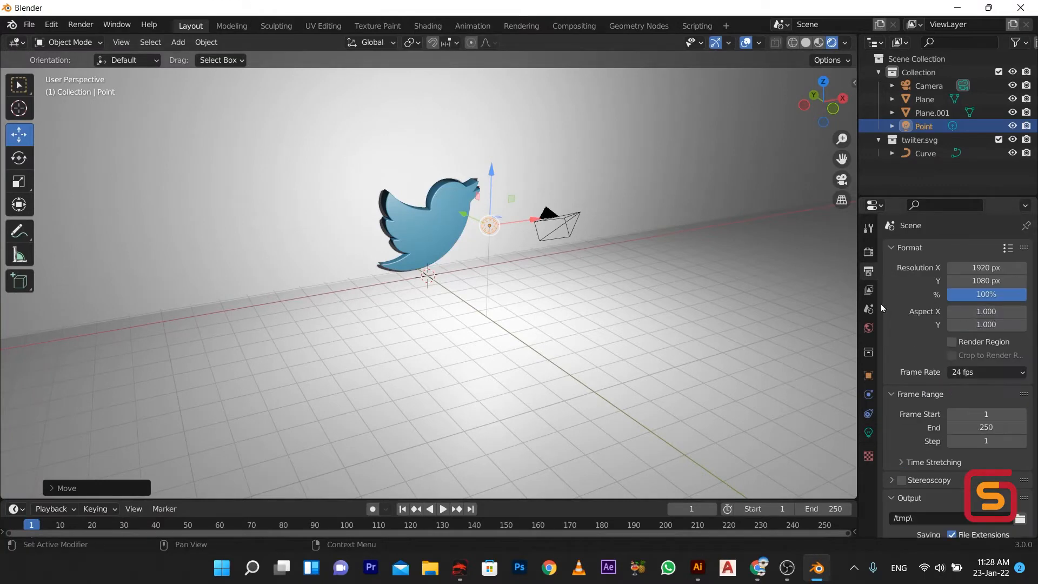
pyautogui.click(868, 251)
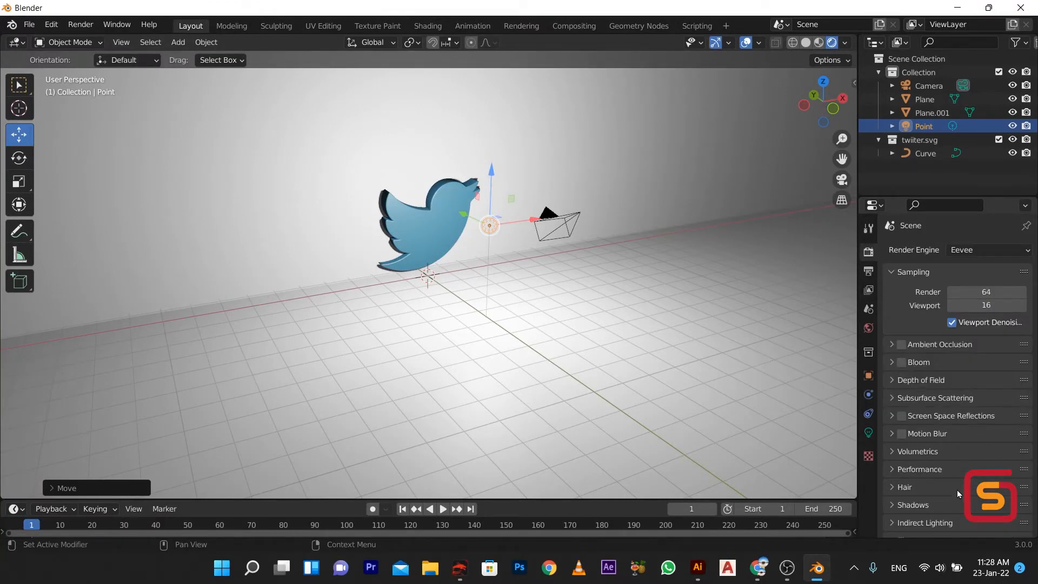
pyautogui.click(908, 504)
pyautogui.scroll(-2, 901, 508)
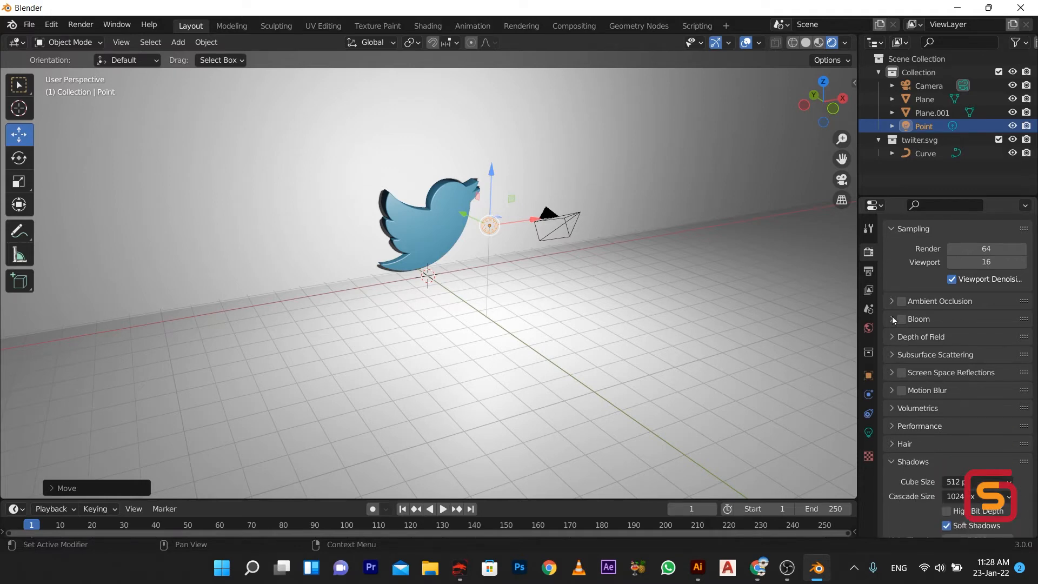
# Try the Ambient Occlusion and Bloom render effects on the bird in the rendered preview.
pyautogui.click(900, 302)
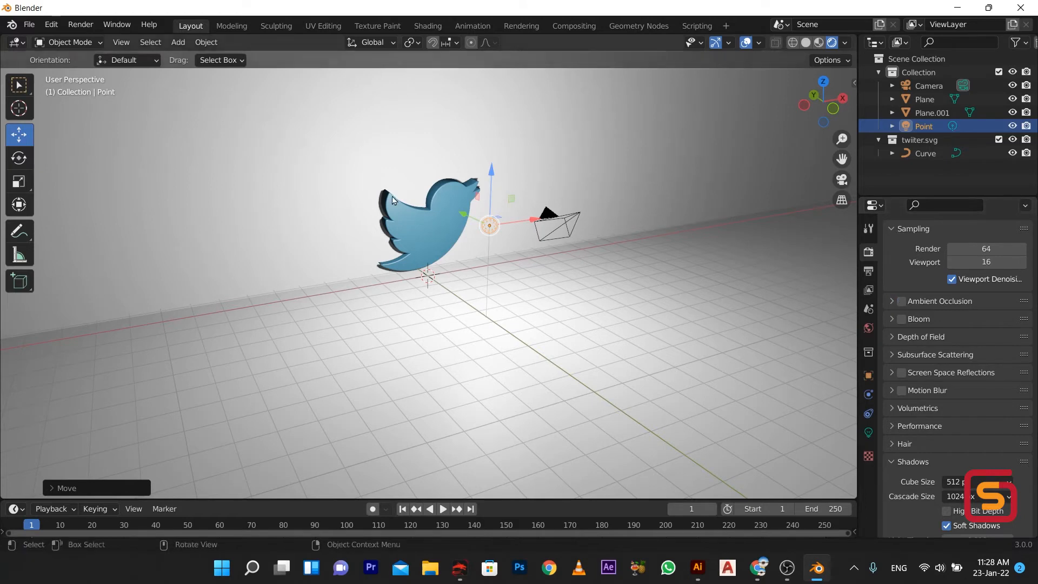
pyautogui.scroll(7, 394, 197)
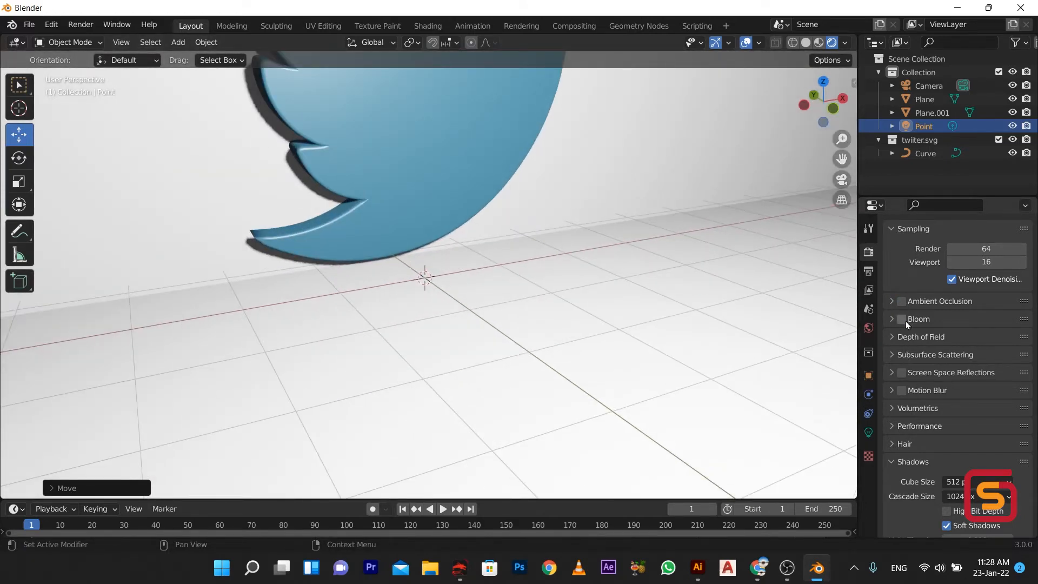
pyautogui.click(901, 320)
pyautogui.scroll(-6, 439, 433)
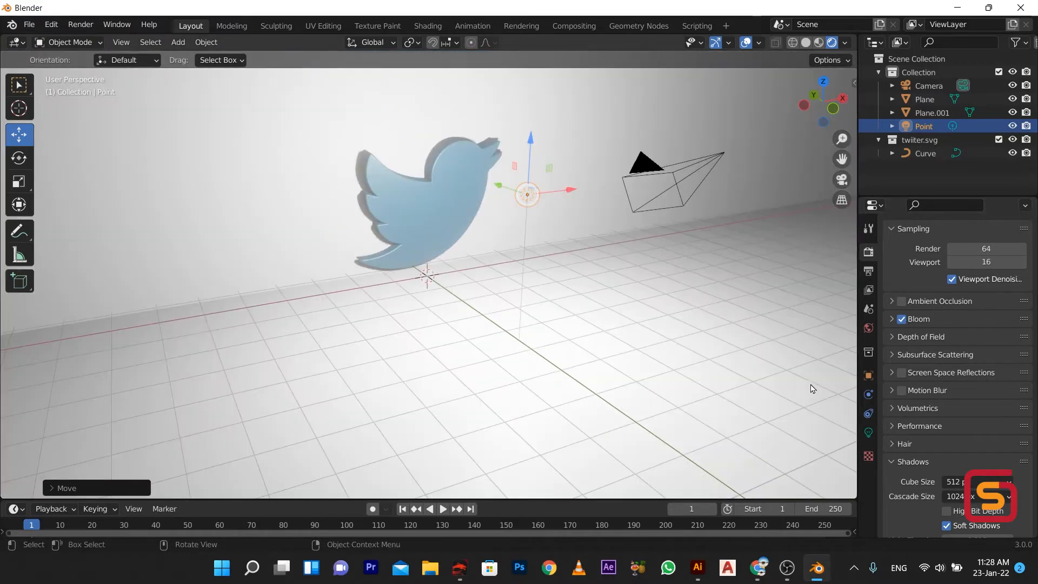
pyautogui.click(900, 320)
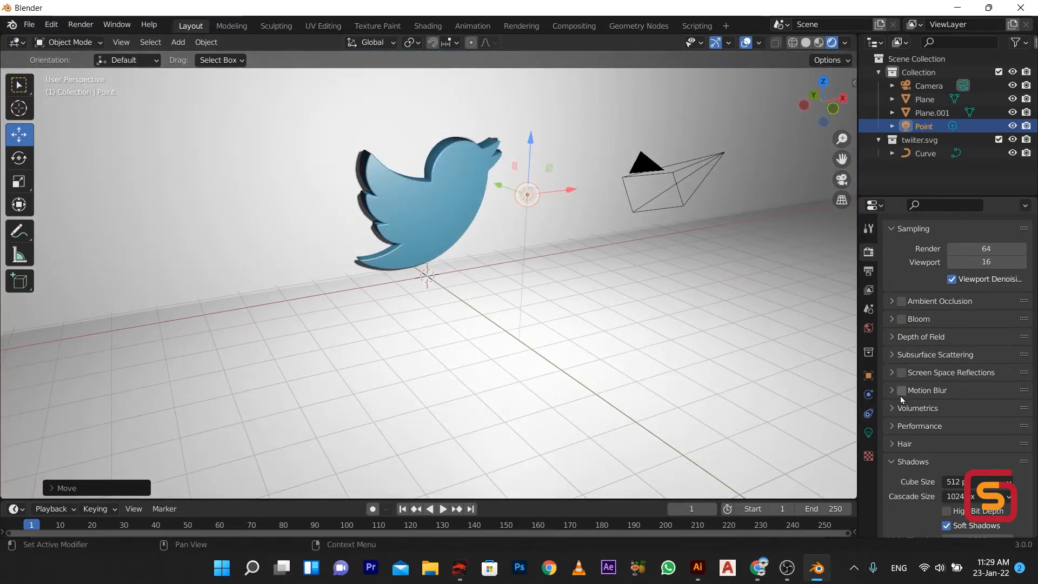
pyautogui.scroll(-5, 913, 456)
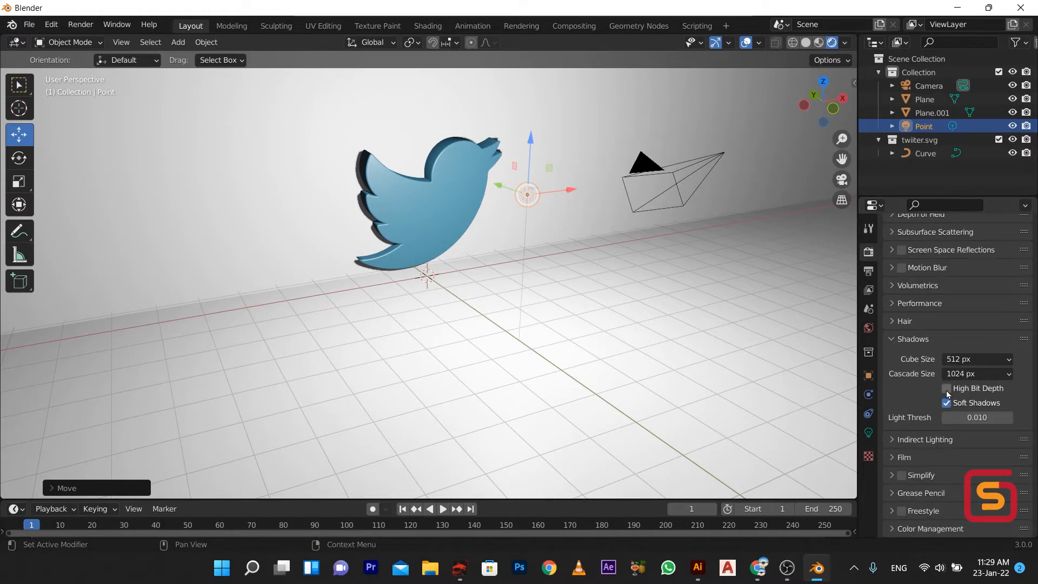
pyautogui.click(908, 340)
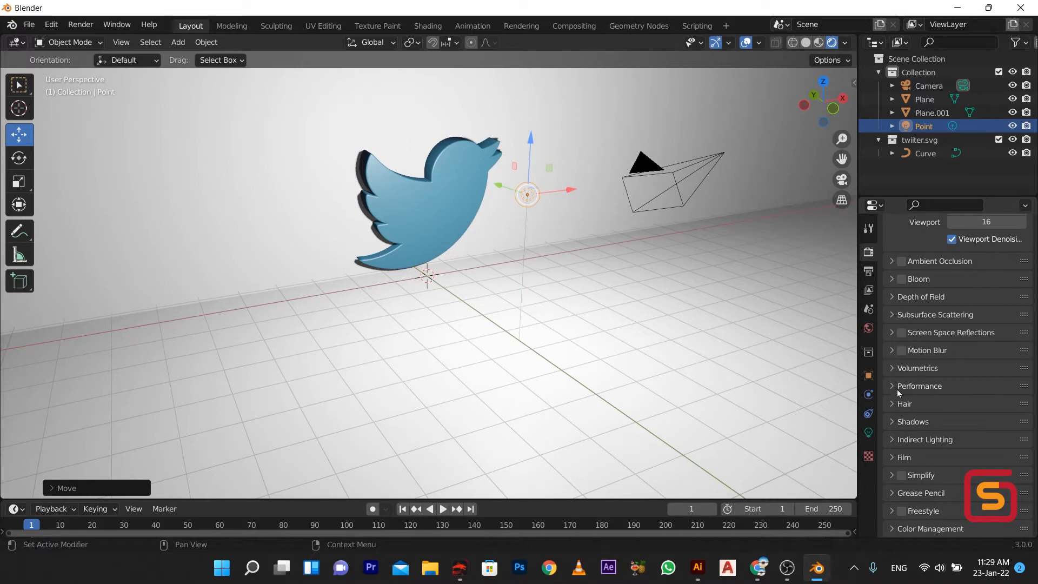
pyautogui.click(868, 230)
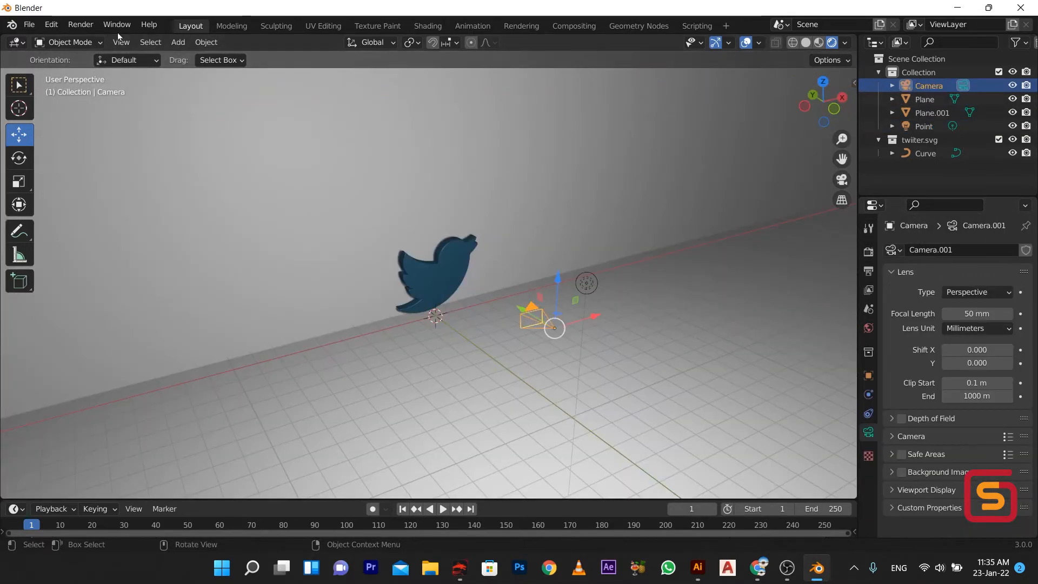
# View the scene through the camera and shift it about 0.08 m along X and -0.08 m along Z to reframe the bird.
pyautogui.click(120, 41)
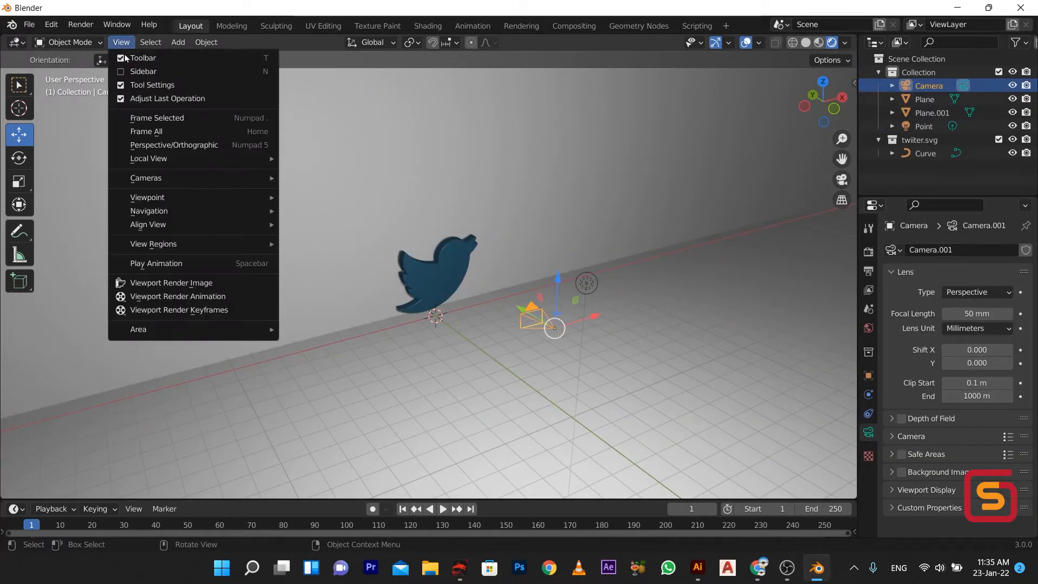
pyautogui.moveTo(162, 196)
pyautogui.click(302, 196)
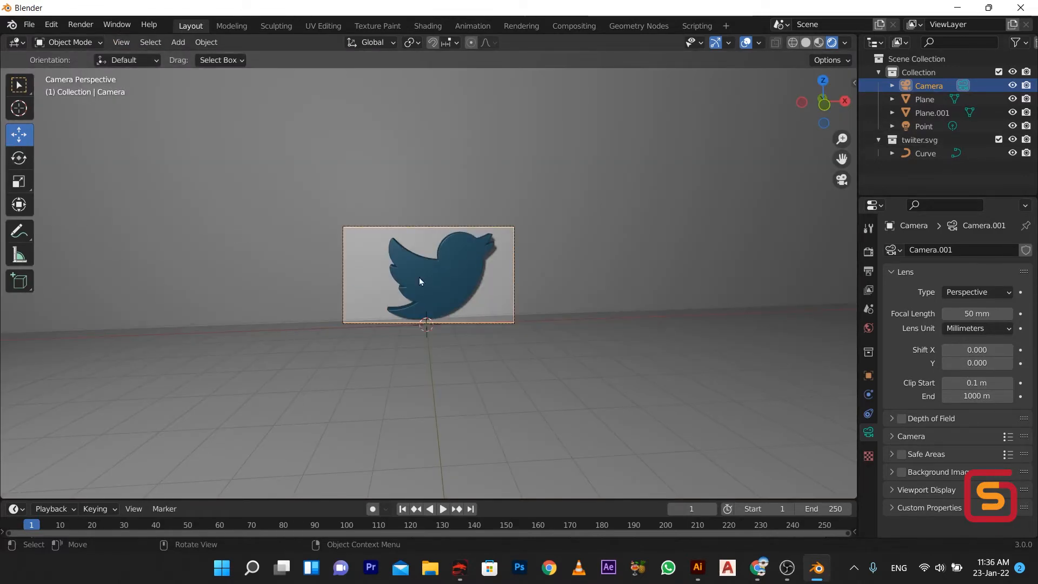
pyautogui.press('g')
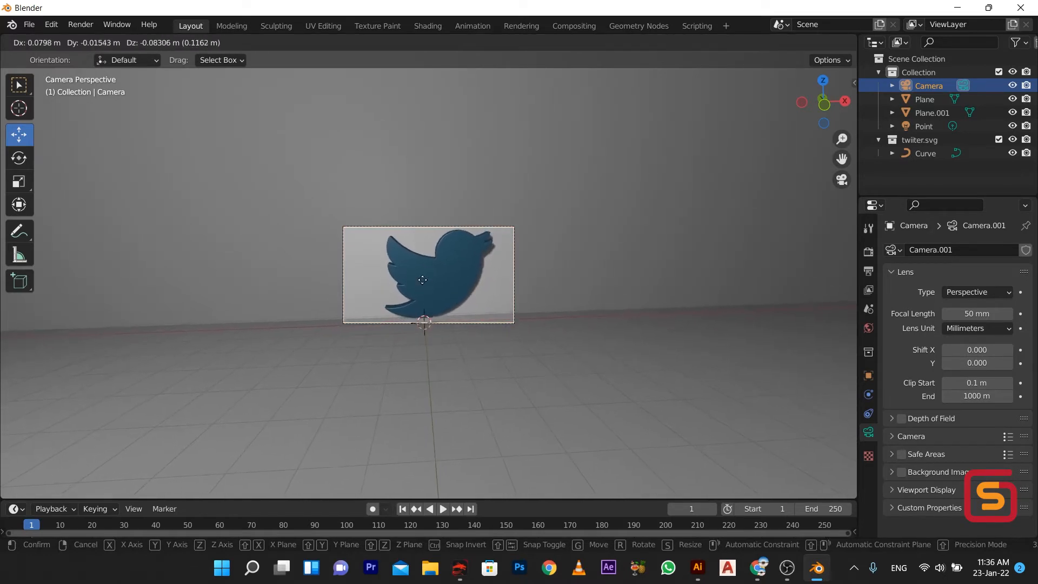
pyautogui.click(422, 280)
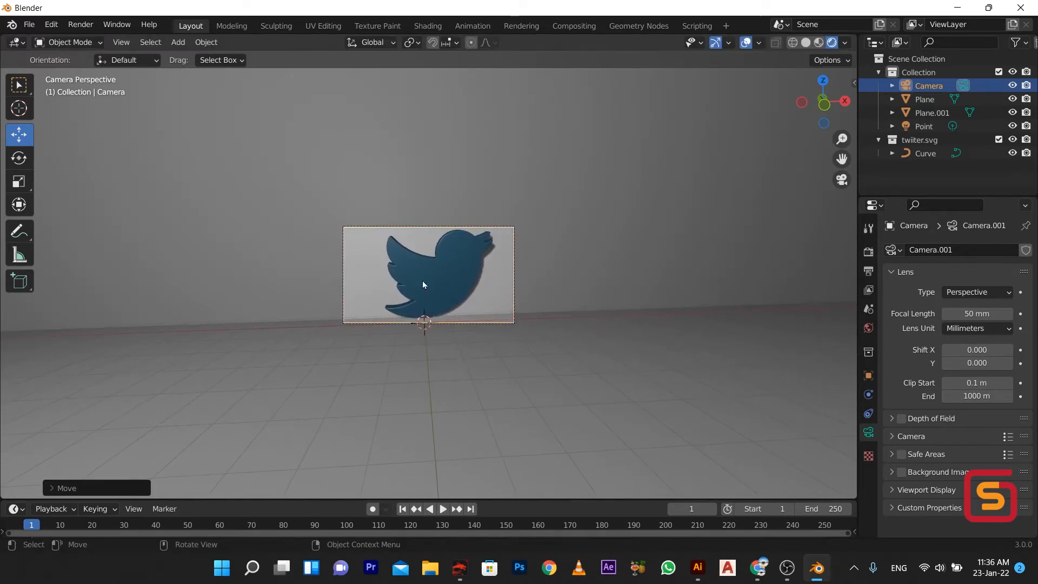
# Switch the scene's render engine to Cycles and start a test render of the camera view.
pyautogui.click(868, 271)
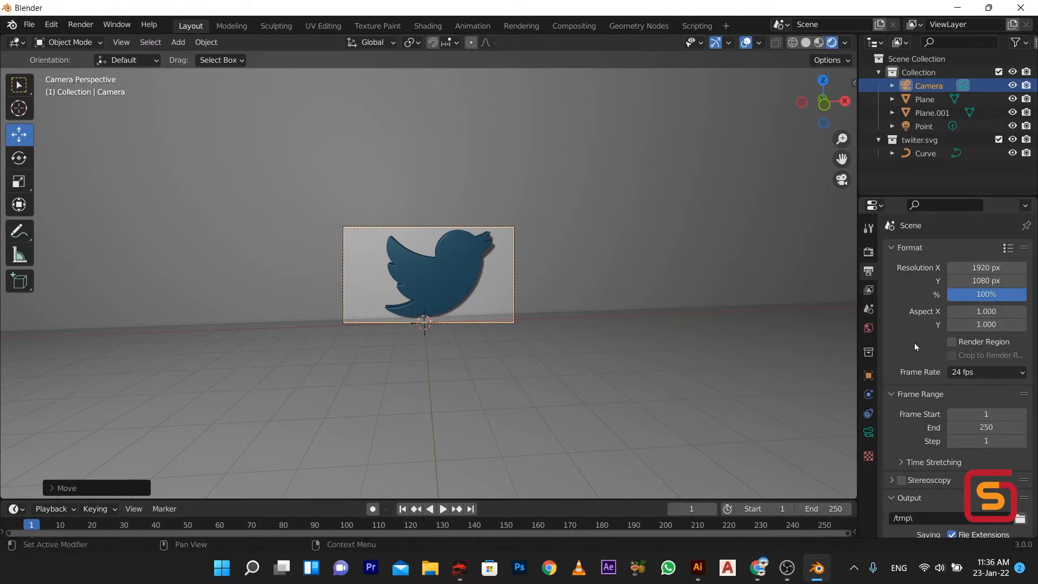
pyautogui.scroll(-6, 909, 443)
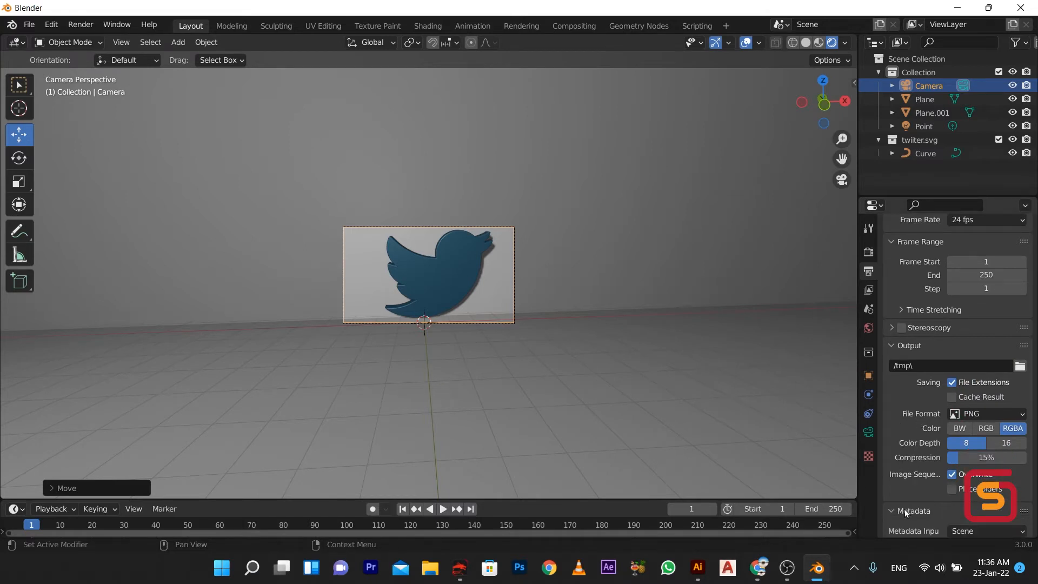
pyautogui.click(869, 260)
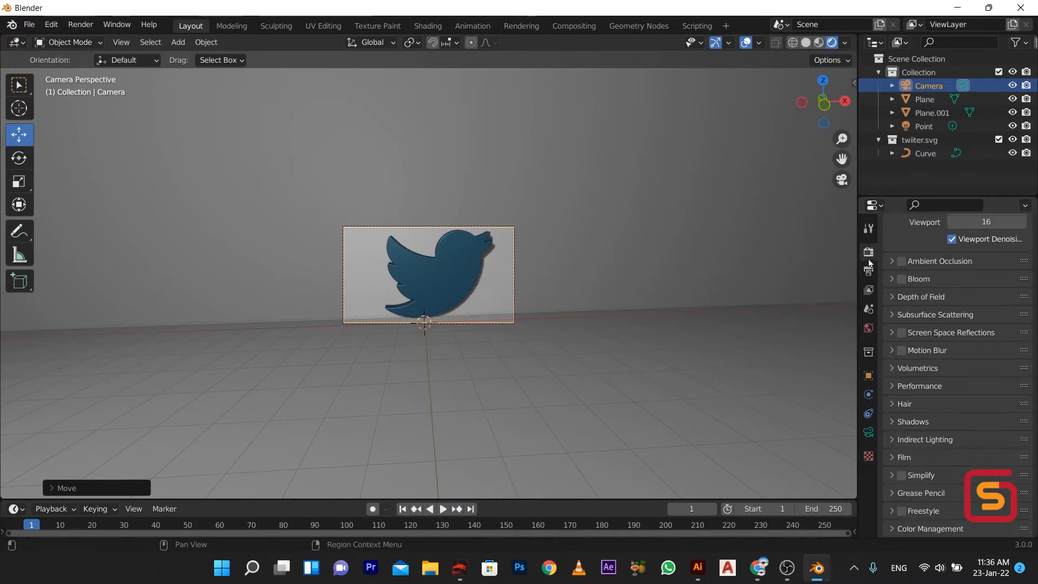
pyautogui.scroll(4, 956, 249)
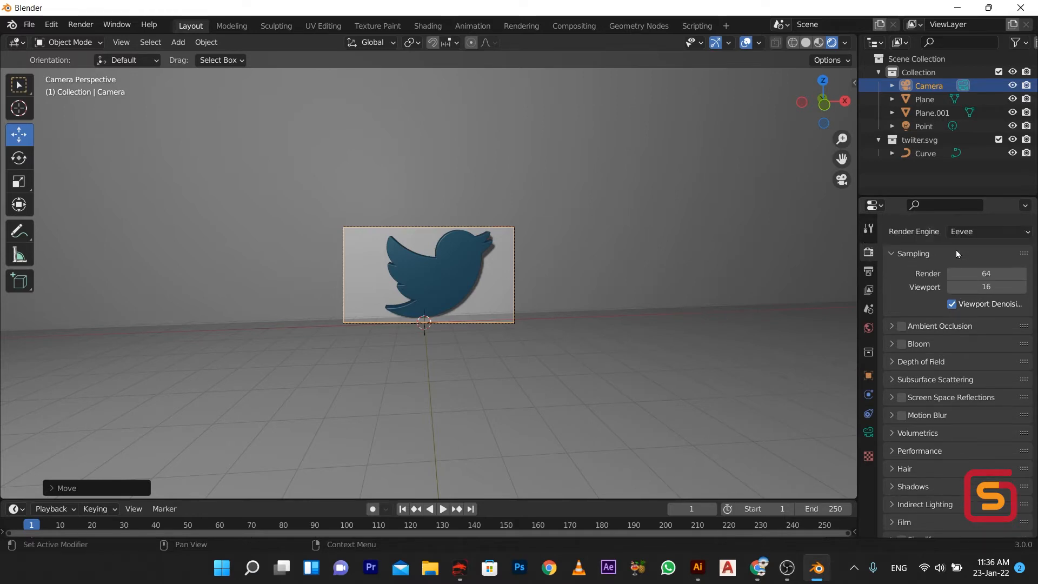
pyautogui.click(973, 250)
pyautogui.click(979, 295)
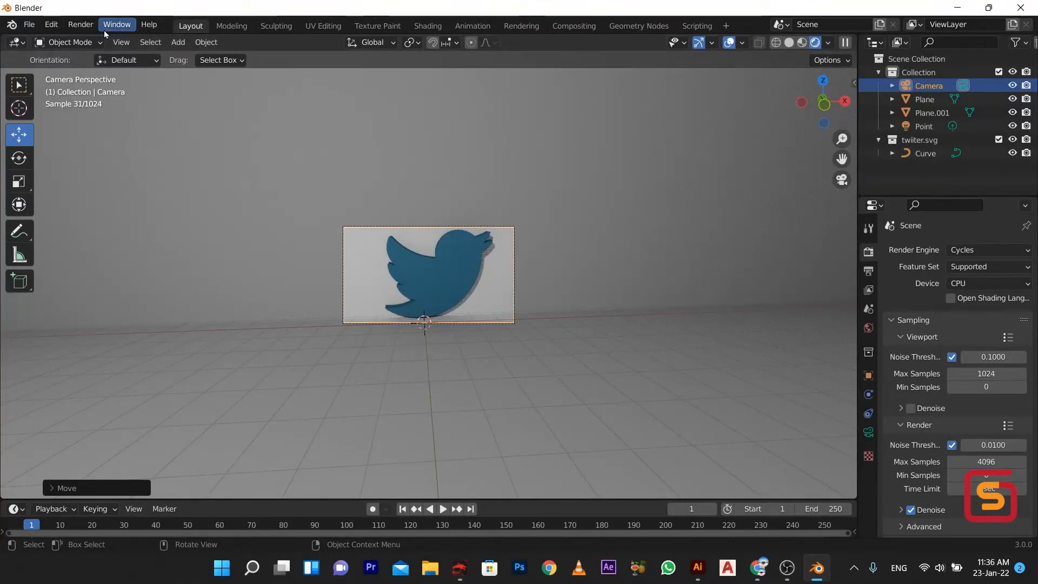
pyautogui.click(80, 24)
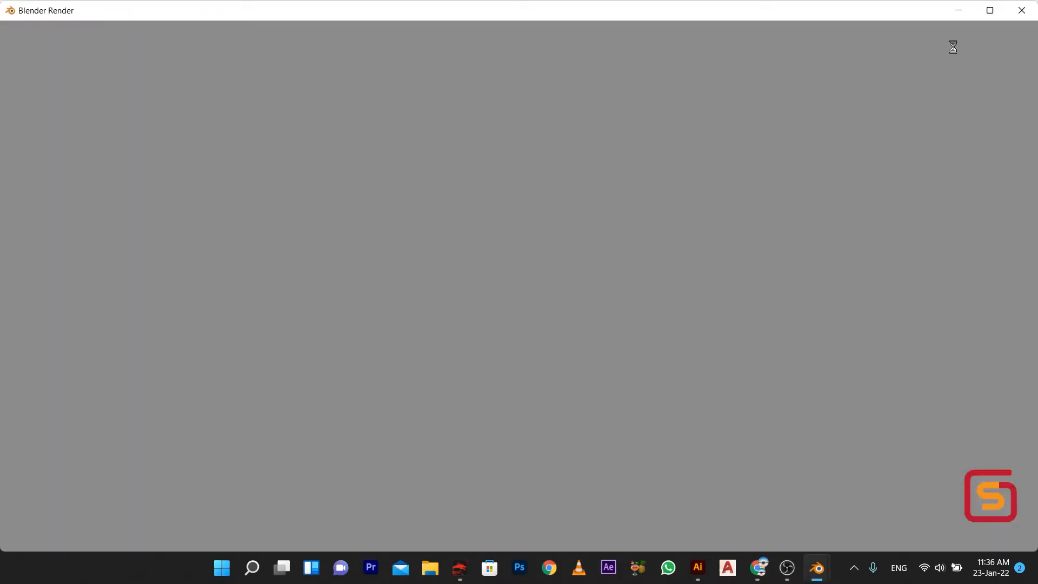
pyautogui.press('Escape')
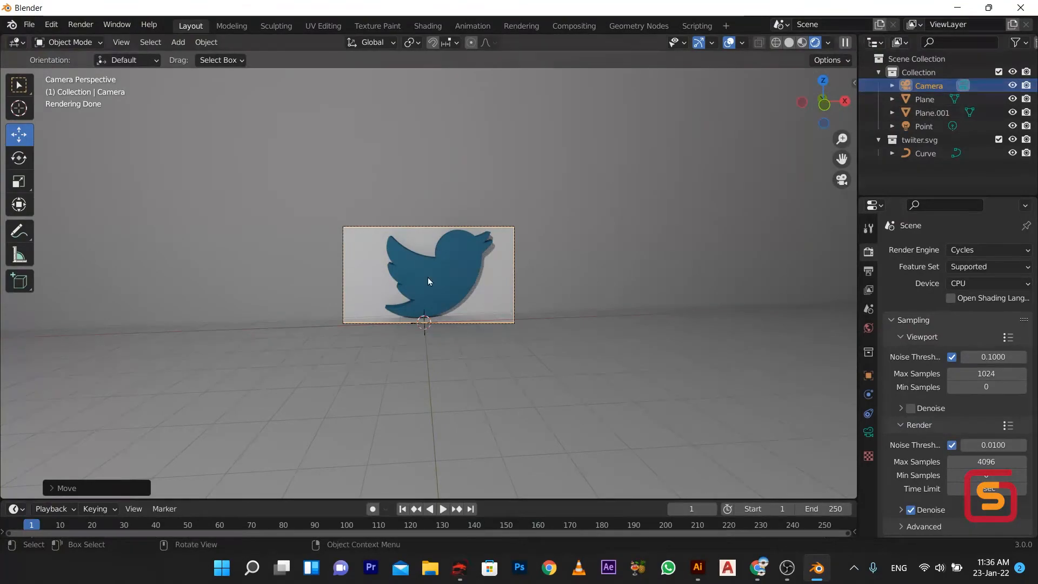
# Move the camera farther back from the bird along the Y axis and check the framing through the camera.
pyautogui.moveTo(439, 328); pyautogui.dragTo(443, 329, button='middle')
pyautogui.scroll(-4, 378, 355)
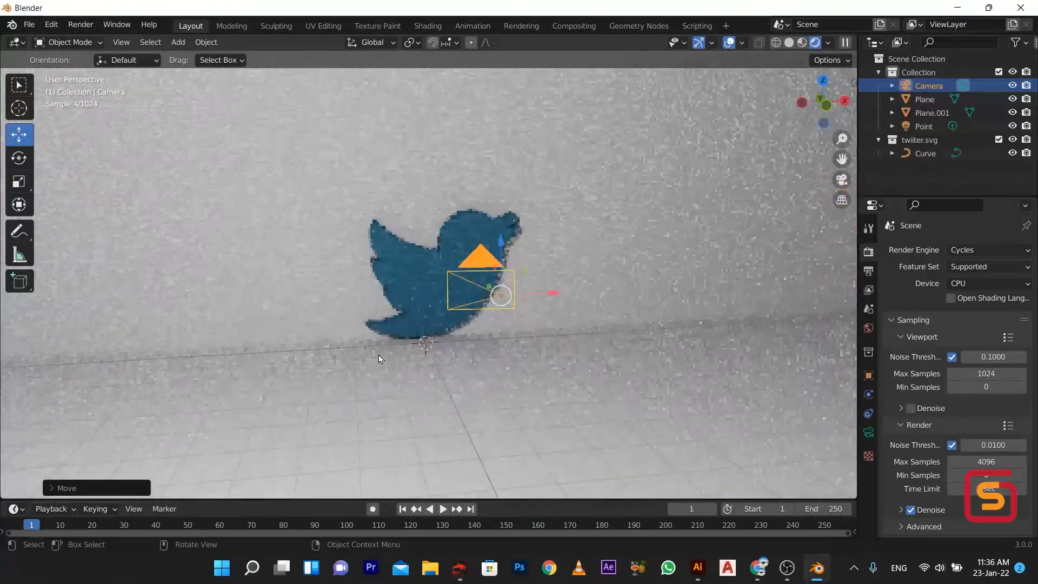
pyautogui.moveTo(378, 355); pyautogui.dragTo(442, 369, button='middle')
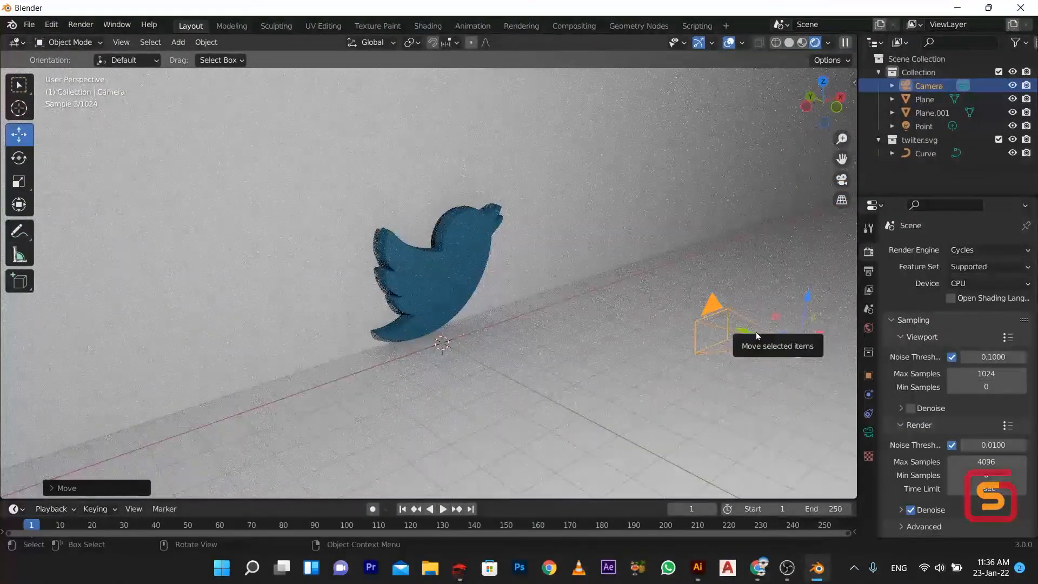
pyautogui.moveTo(761, 336)
pyautogui.mouseDown()
pyautogui.moveTo(739, 333)
pyautogui.moveTo(770, 340)
pyautogui.mouseUp()
pyautogui.click(121, 42)
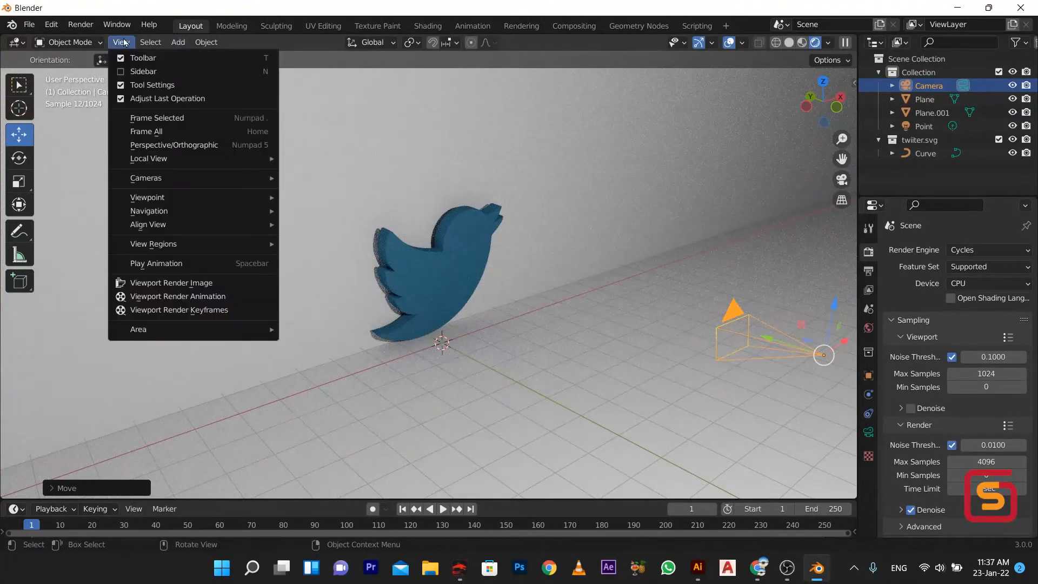
pyautogui.moveTo(151, 178)
pyautogui.click(332, 178)
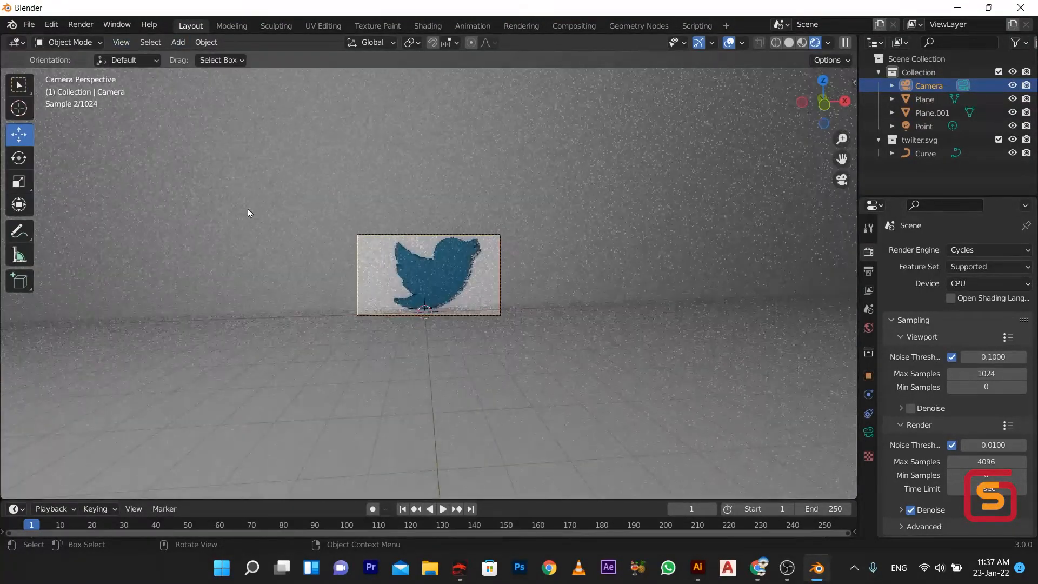
pyautogui.scroll(2, 478, 258)
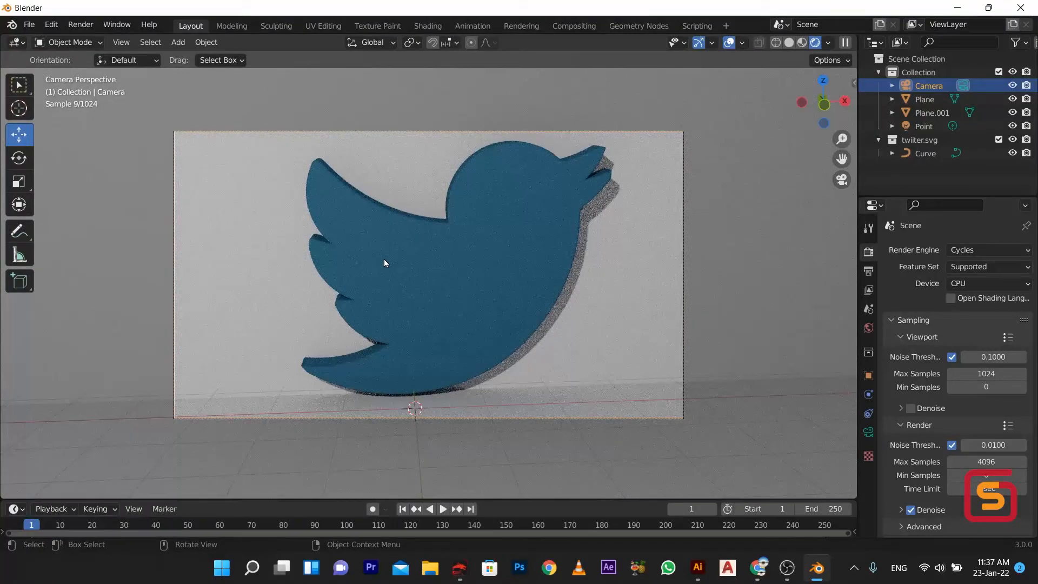
# Try Open Shading Language and viewport denoising on the Cycles preview of the bird.
pyautogui.click(955, 304)
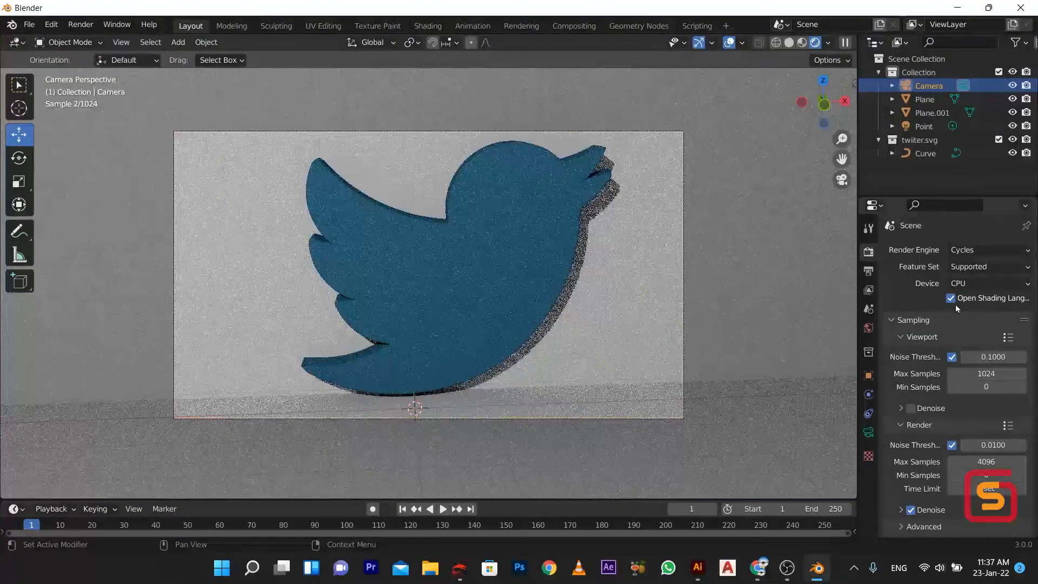
pyautogui.click(982, 299)
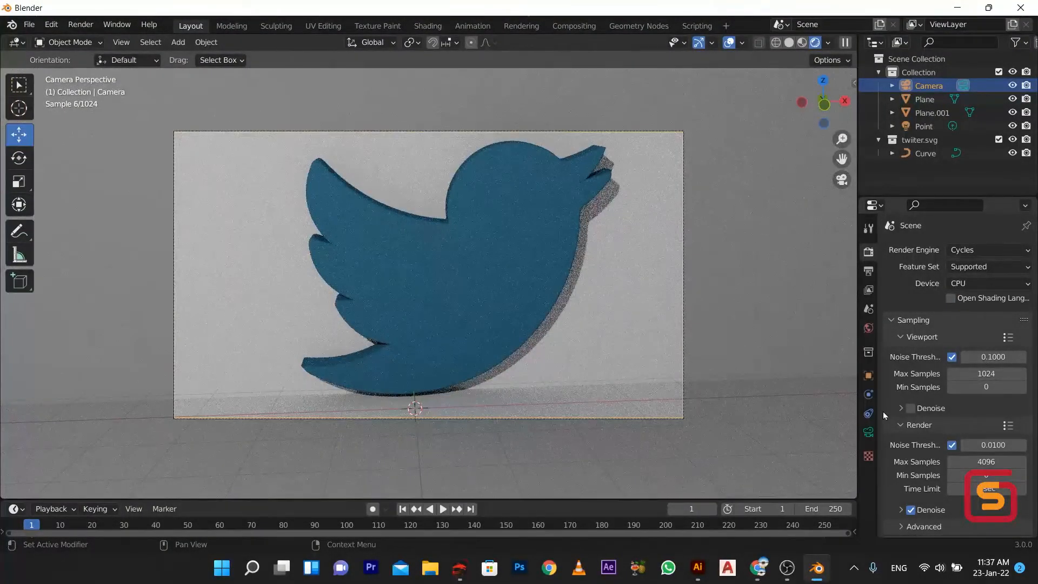
pyautogui.click(901, 408)
pyautogui.click(911, 408)
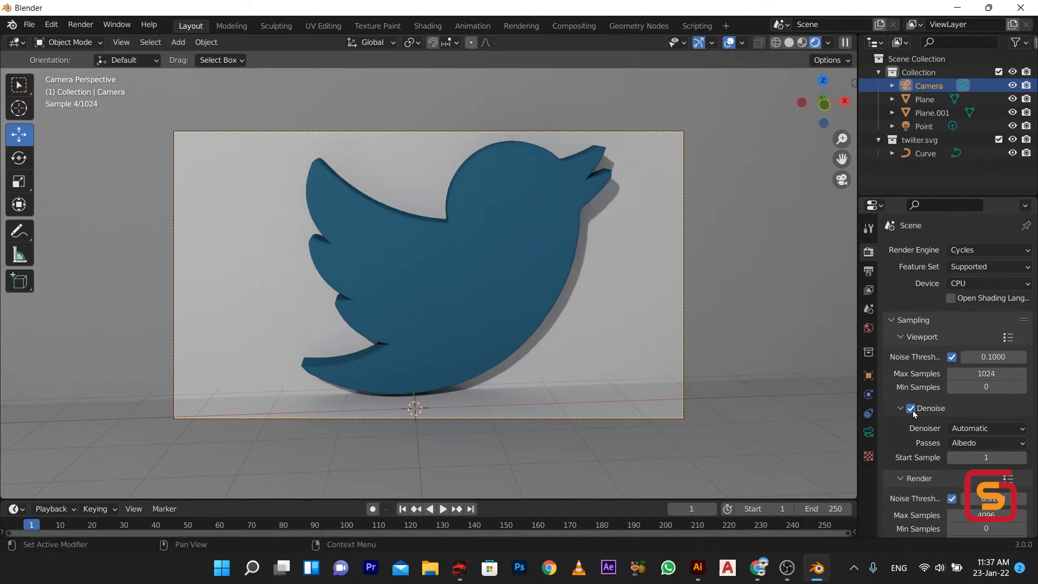
pyautogui.click(910, 408)
# Raise the backdrop plane behind the bird about 4.36 m along the Z axis.
pyautogui.click(698, 437)
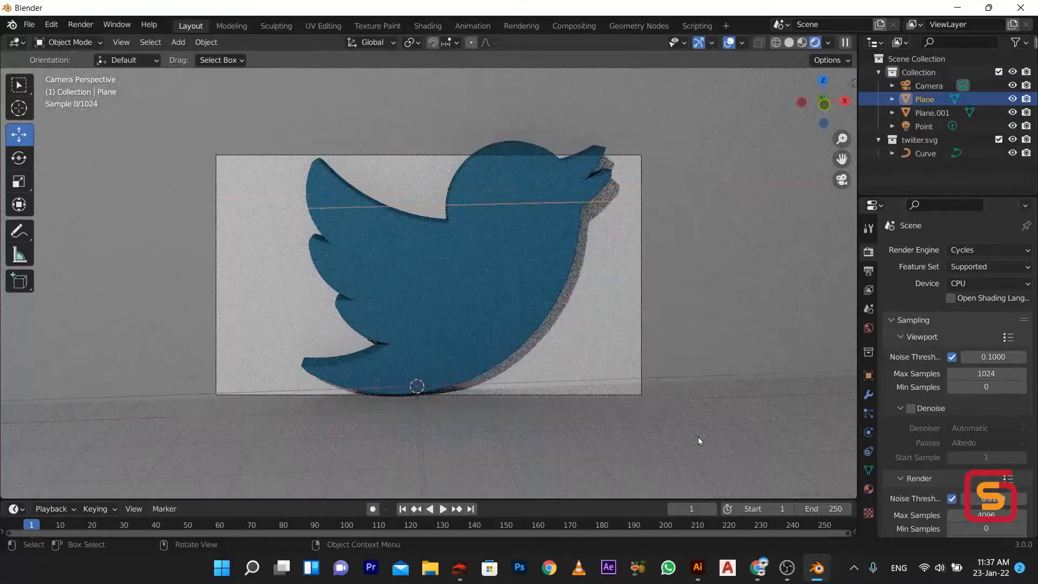
pyautogui.scroll(-3, 698, 437)
pyautogui.moveTo(527, 413); pyautogui.dragTo(575, 412, button='middle')
pyautogui.scroll(-4, 466, 408)
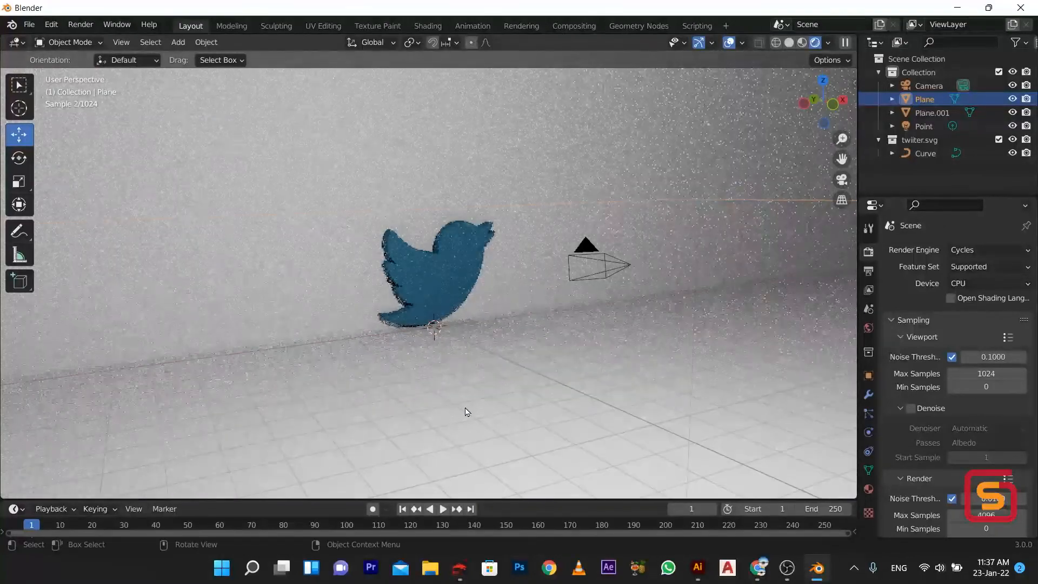
pyautogui.click(551, 306)
pyautogui.scroll(-4, 514, 394)
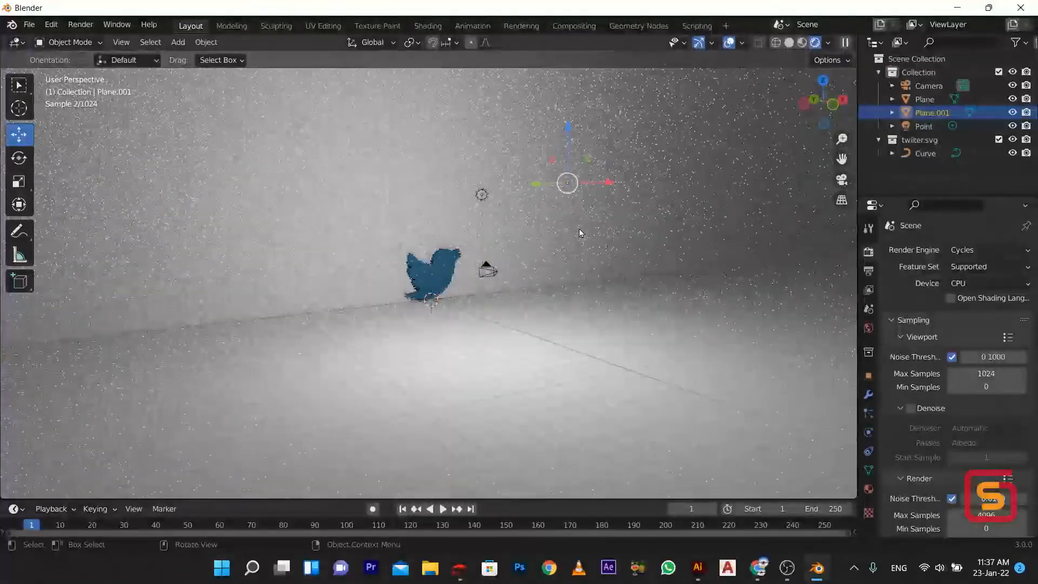
pyautogui.press('g')
pyautogui.press('z')
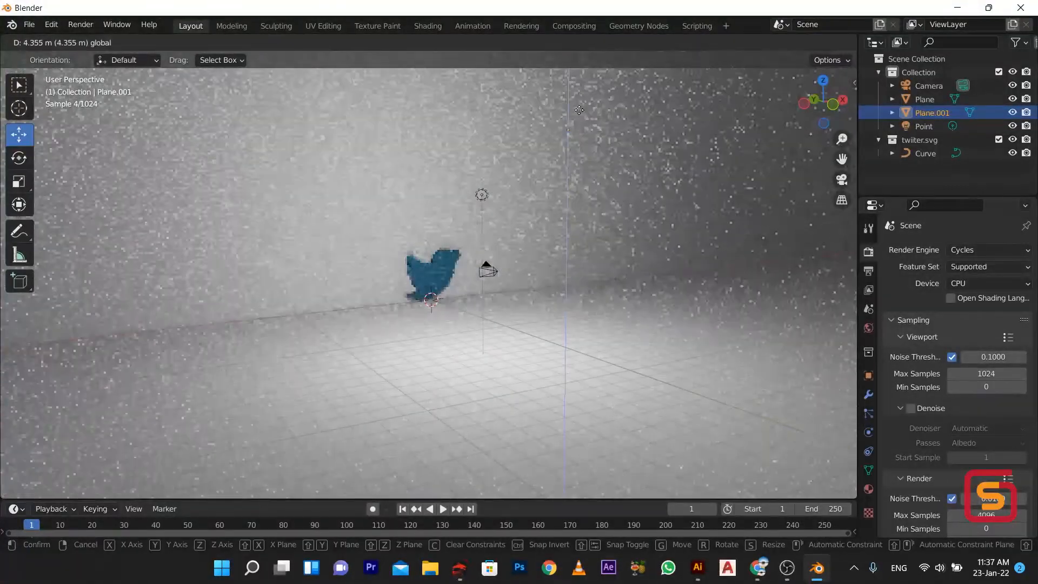
pyautogui.click(579, 110)
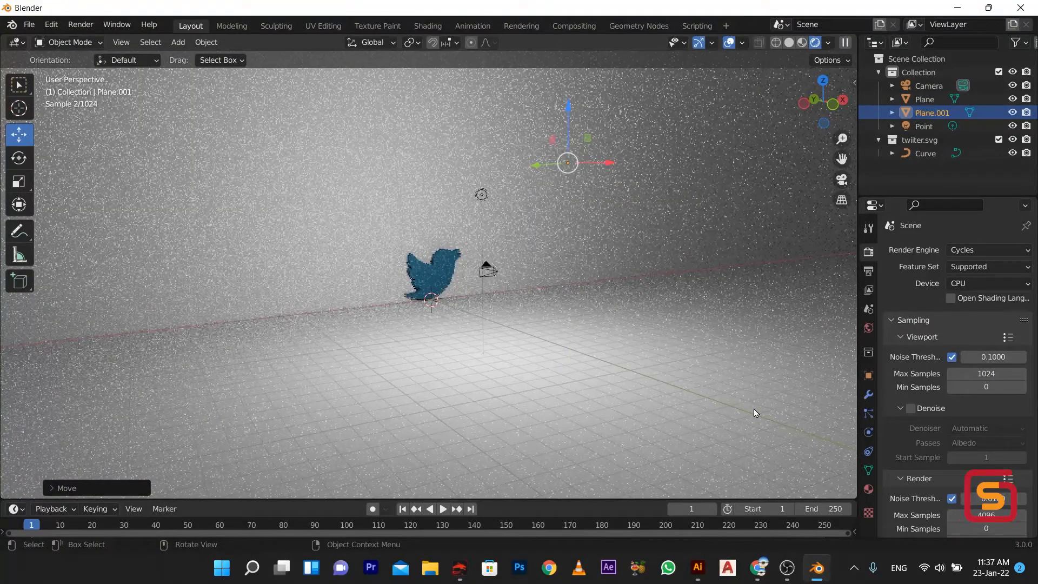
# Select the floor plane and fine-tune its height along the Z axis beneath the bird.
pyautogui.moveTo(615, 381); pyautogui.dragTo(578, 388, button='middle')
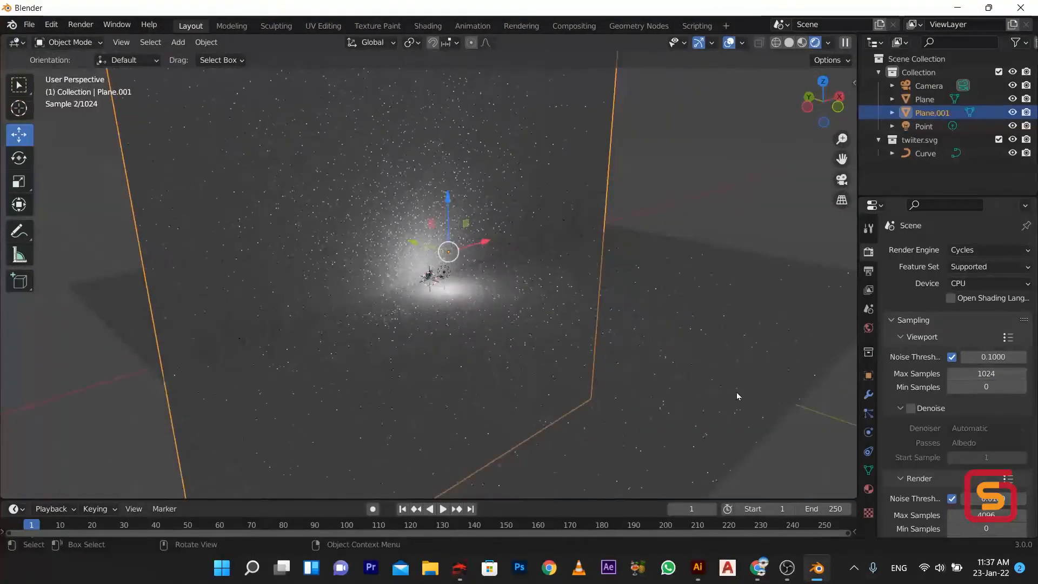
pyautogui.click(736, 391)
pyautogui.scroll(4, 445, 277)
pyautogui.scroll(6, 454, 281)
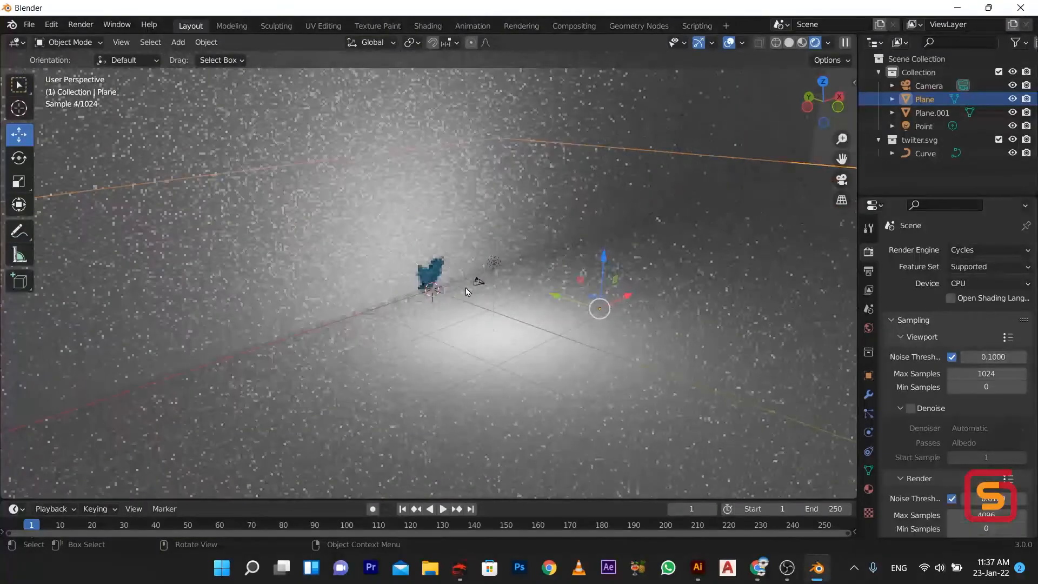
pyautogui.moveTo(836, 316); pyautogui.dragTo(670, 336)
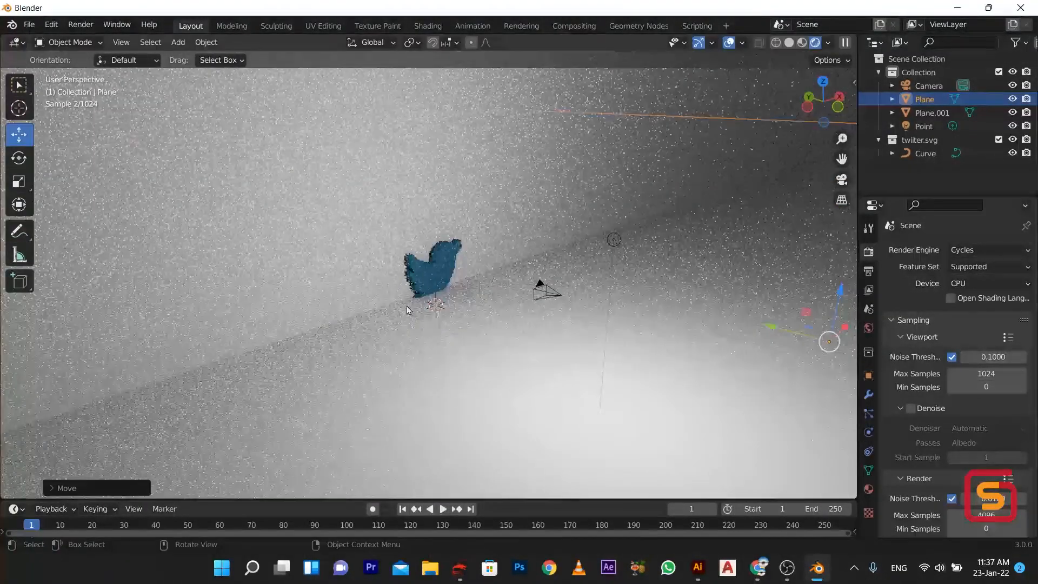
pyautogui.scroll(4, 408, 308)
pyautogui.scroll(-5, 413, 317)
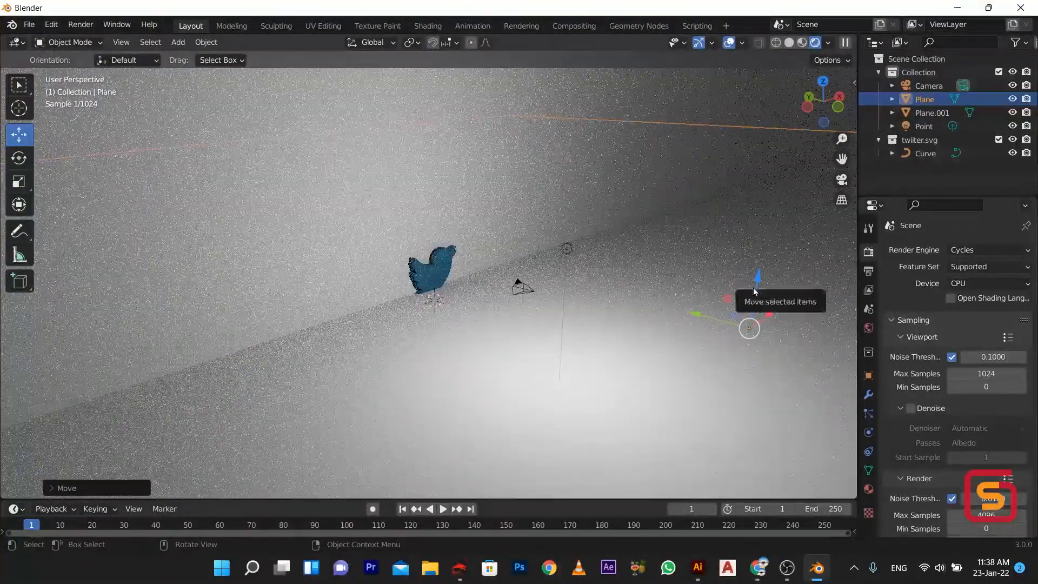
pyautogui.moveTo(755, 291); pyautogui.dragTo(755, 297)
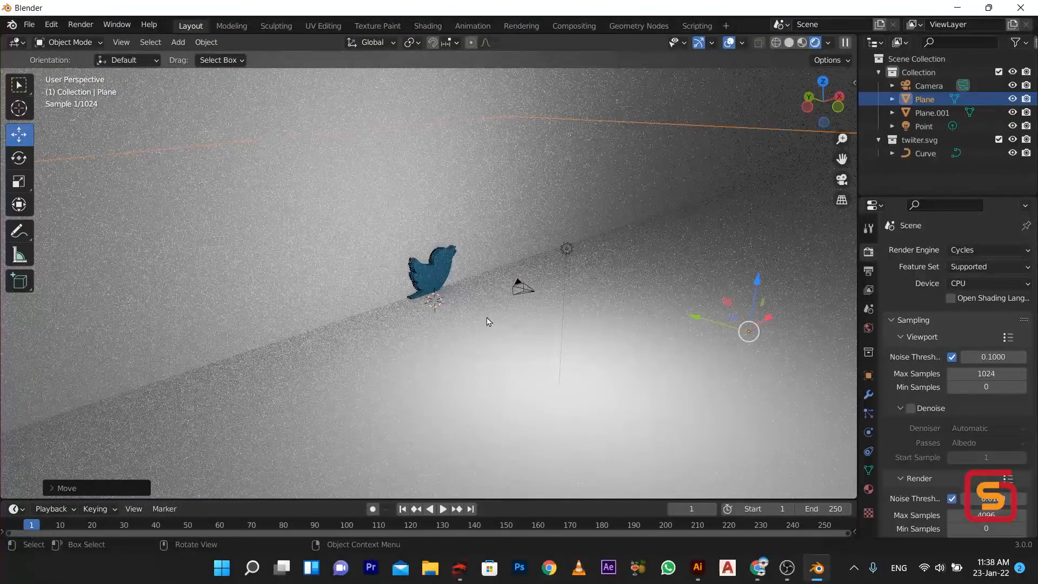
pyautogui.scroll(2, 439, 304)
pyautogui.scroll(-3, 445, 306)
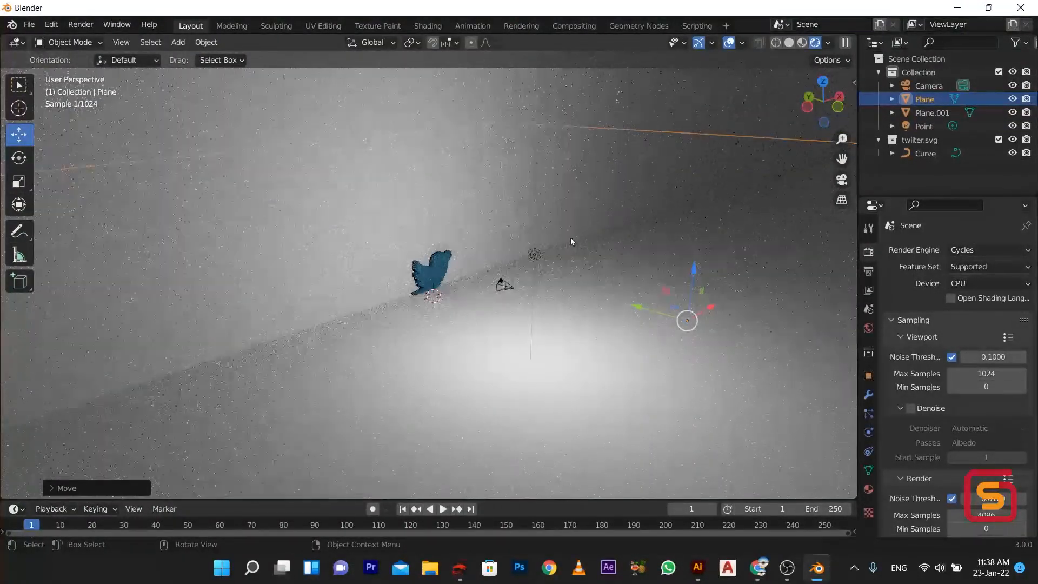
# Switch the render engine to Eevee and lower the floor plane slightly along the Z axis beneath the bird.
pyautogui.click(823, 122)
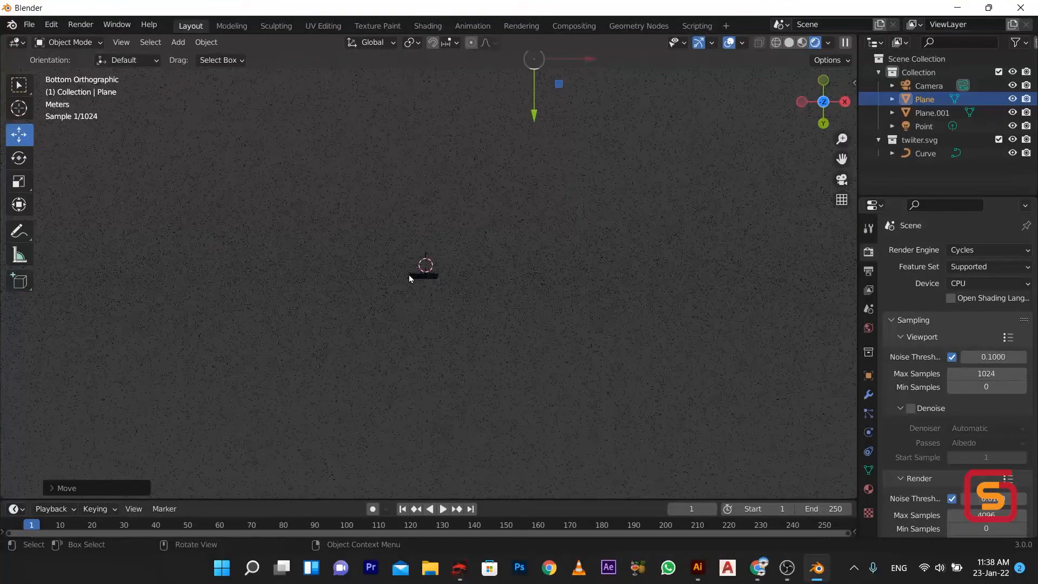
pyautogui.scroll(3, 406, 262)
pyautogui.scroll(-2, 369, 292)
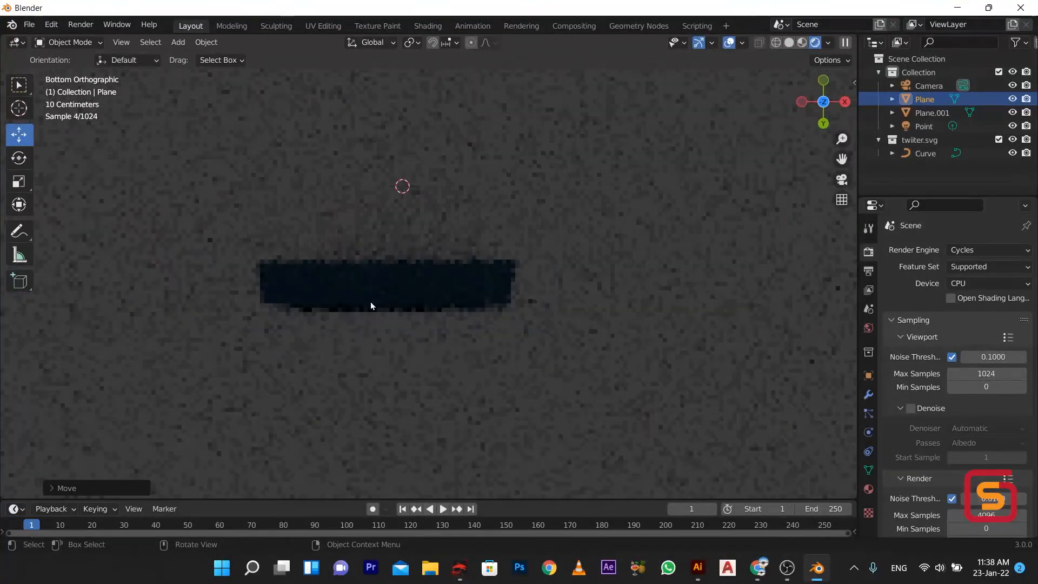
pyautogui.moveTo(371, 304); pyautogui.dragTo(423, 6, button='middle')
pyautogui.scroll(-7, 366, 137)
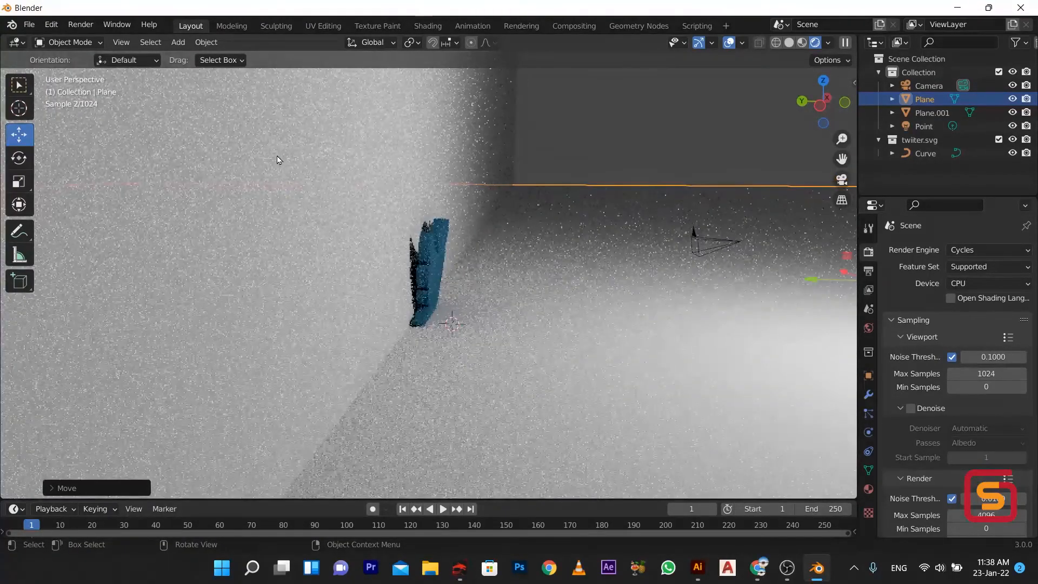
pyautogui.moveTo(280, 157); pyautogui.dragTo(354, 285, button='middle')
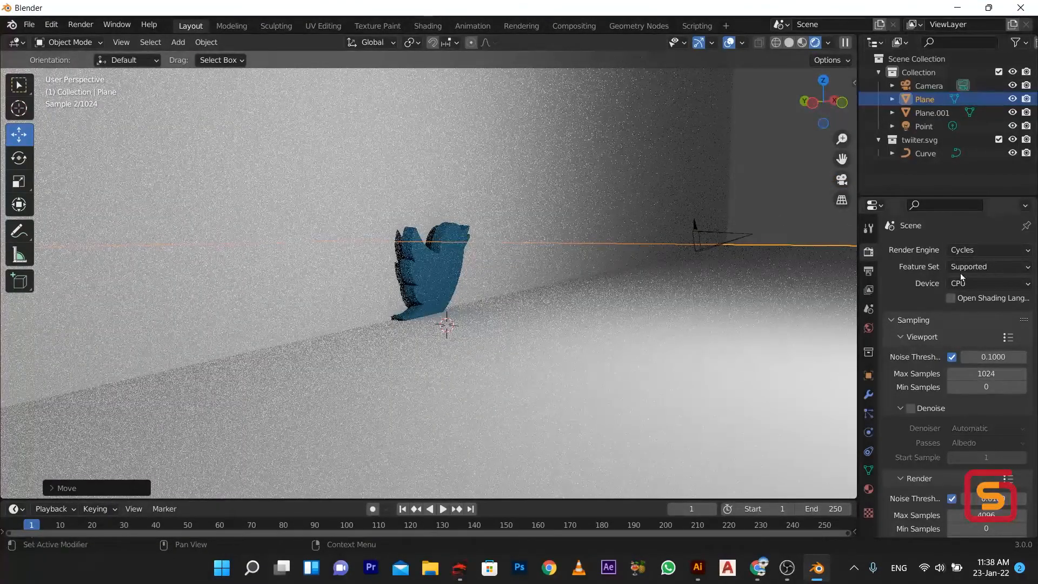
pyautogui.click(967, 250)
pyautogui.click(966, 265)
pyautogui.scroll(-3, 319, 308)
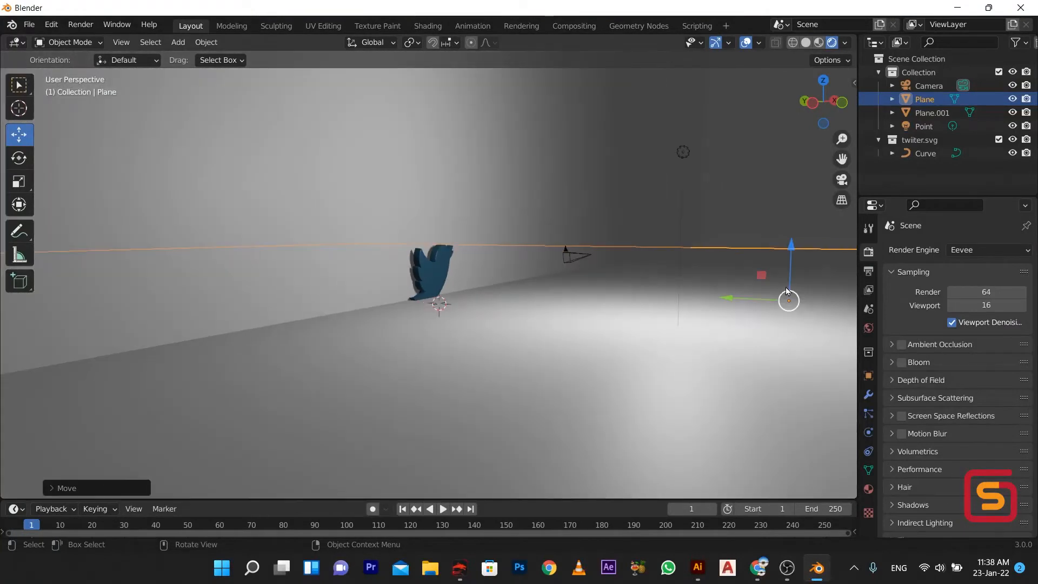
pyautogui.moveTo(789, 269); pyautogui.dragTo(784, 279)
# Fine-tune the bird's position along the Z and Y axes against the floor and backdrop, and open its material properties.
pyautogui.click(440, 280)
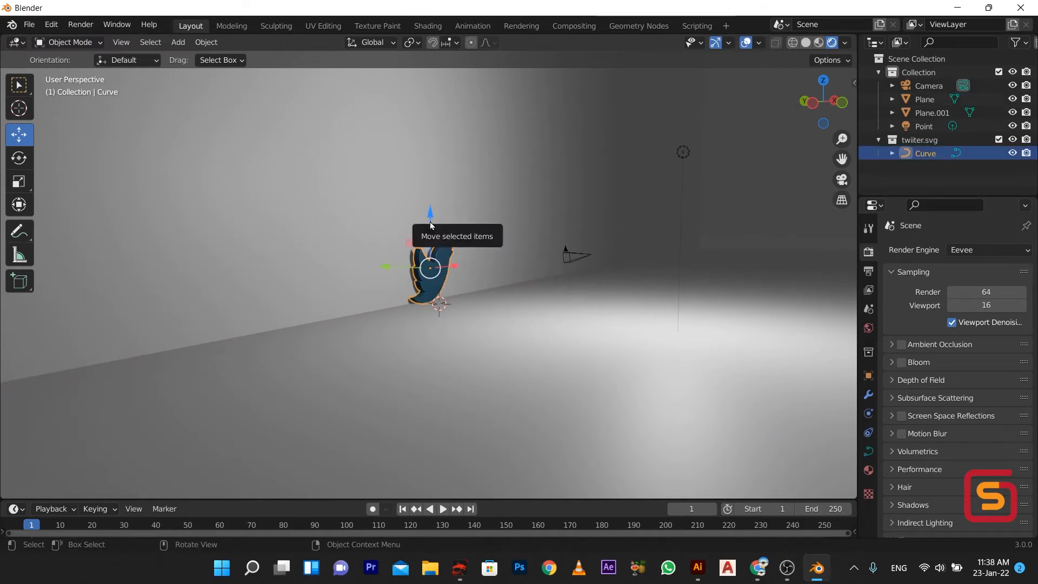
pyautogui.moveTo(427, 227); pyautogui.dragTo(439, 215)
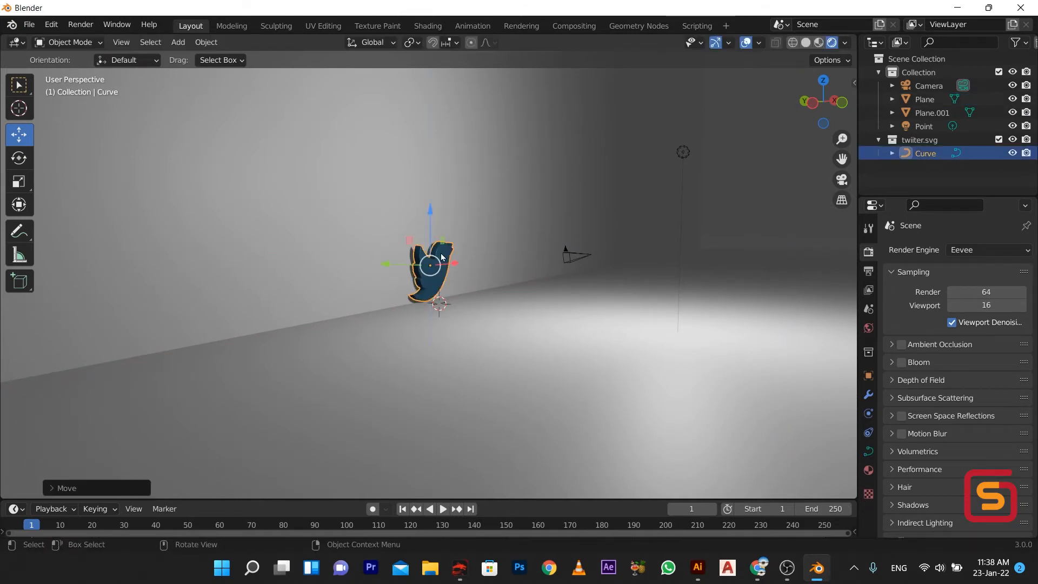
pyautogui.moveTo(401, 268); pyautogui.dragTo(407, 264)
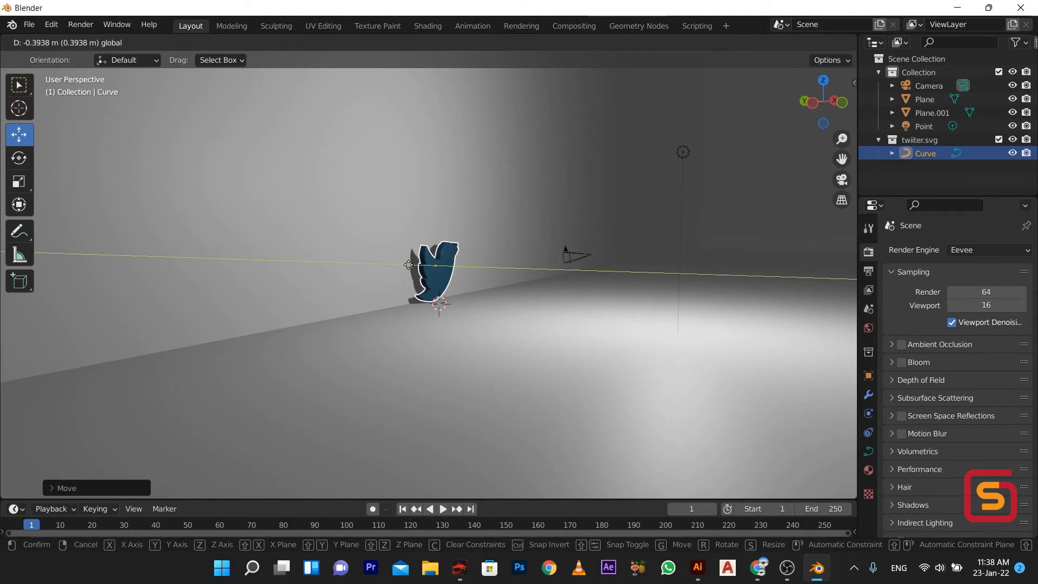
pyautogui.click(407, 264)
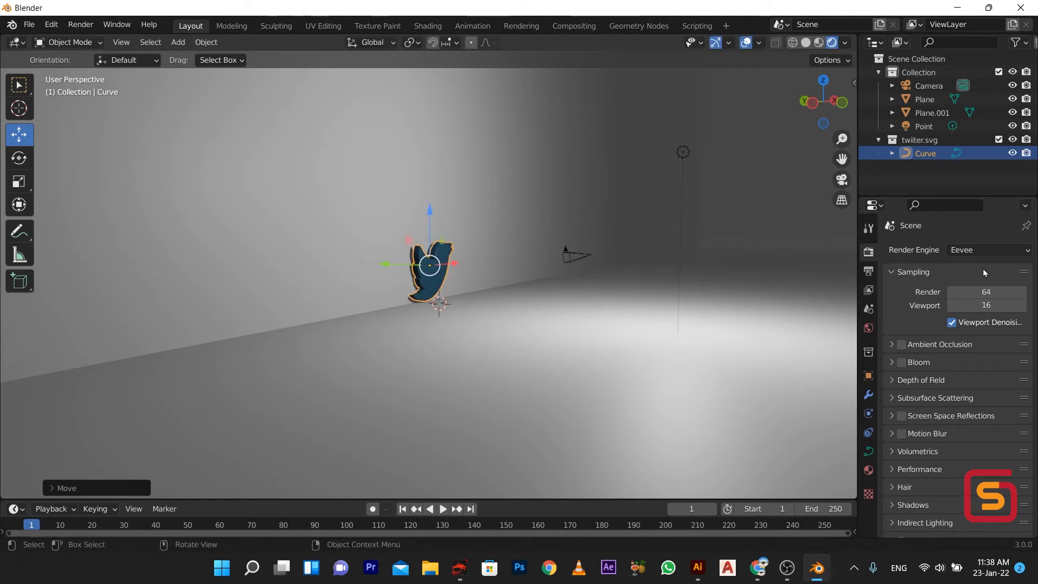
pyautogui.click(868, 470)
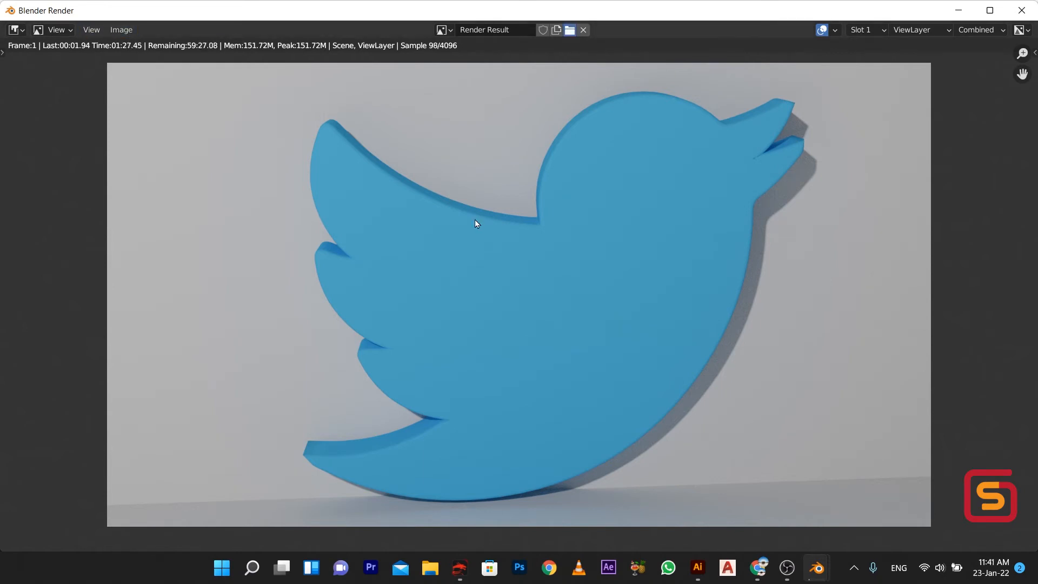
# Try to open an image file named TWIITER LOGO from the shutter folder on the Desktop in the render window.
pyautogui.hotkey('alt', 'o')
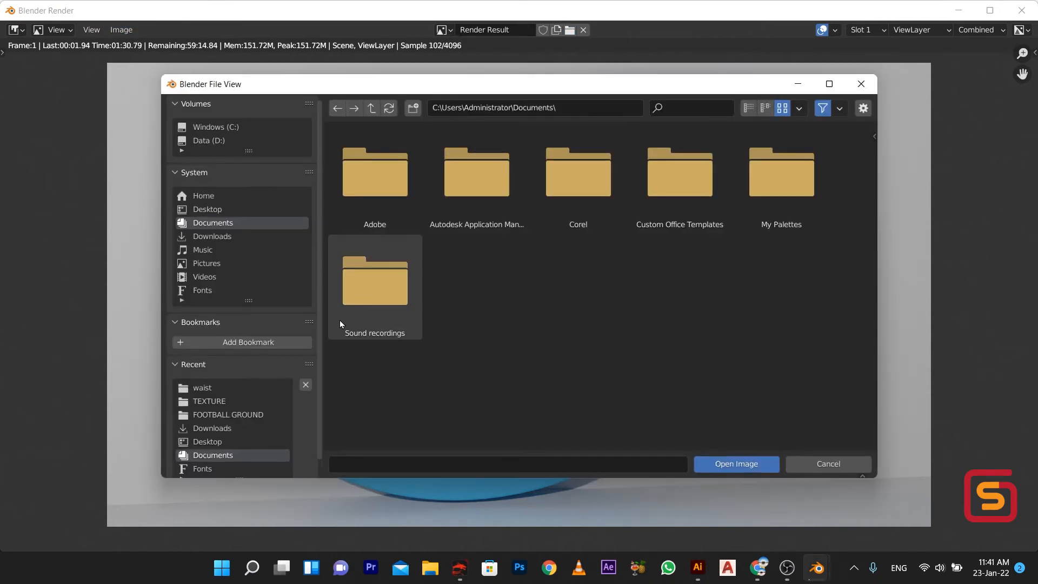
pyautogui.click(227, 209)
pyautogui.doubleClick(577, 171)
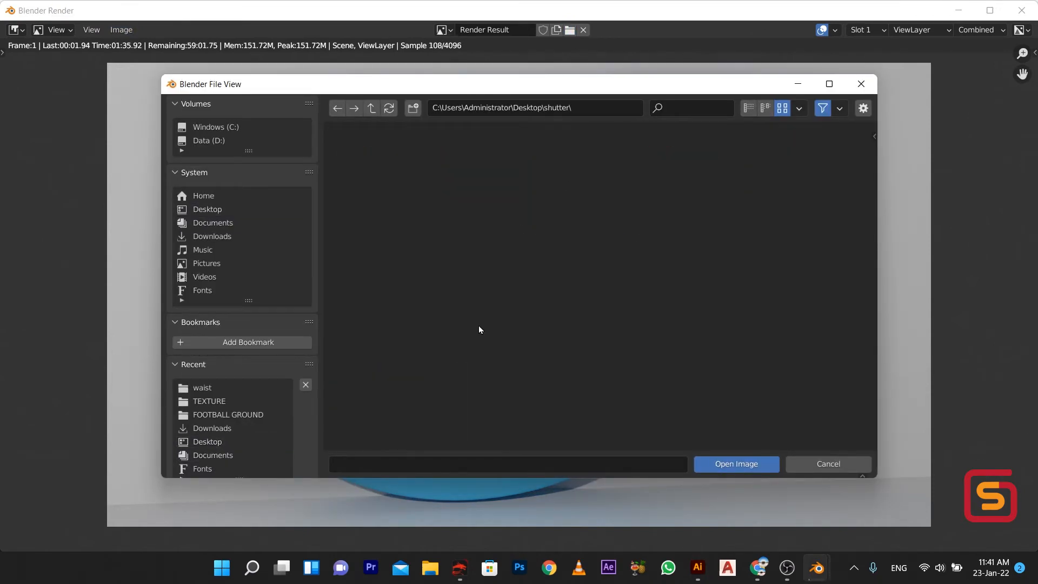
pyautogui.click(519, 464)
pyautogui.write('TWIITER LGO')
pyautogui.press('BackSpace')
pyautogui.press('BackSpace')
pyautogui.write('OGO')
pyautogui.click(713, 470)
pyautogui.click(860, 84)
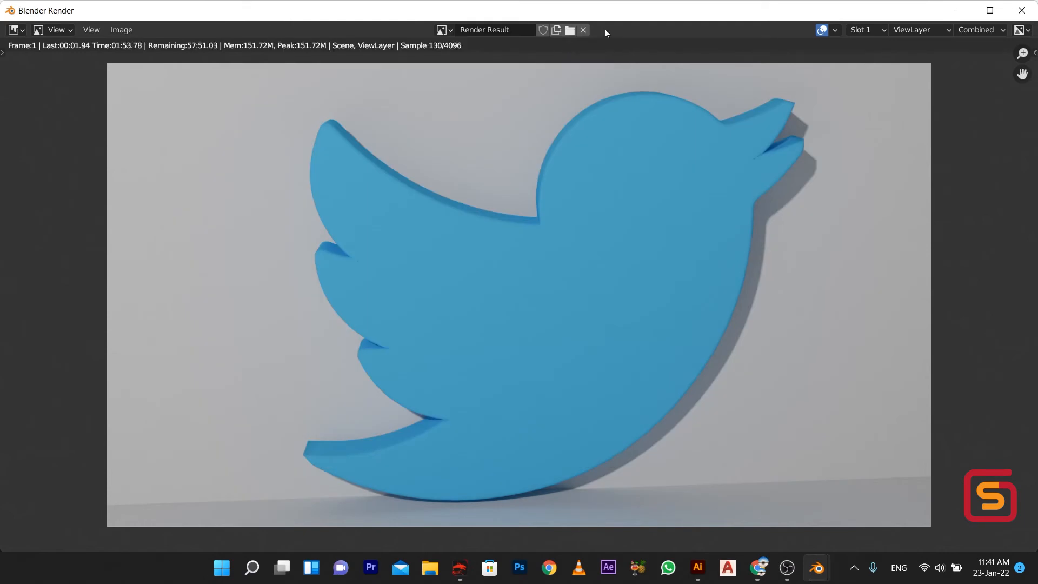
# Close the running render and set the Cycles device to GPU Compute, leaving the feature set at Supported.
pyautogui.click(1021, 10)
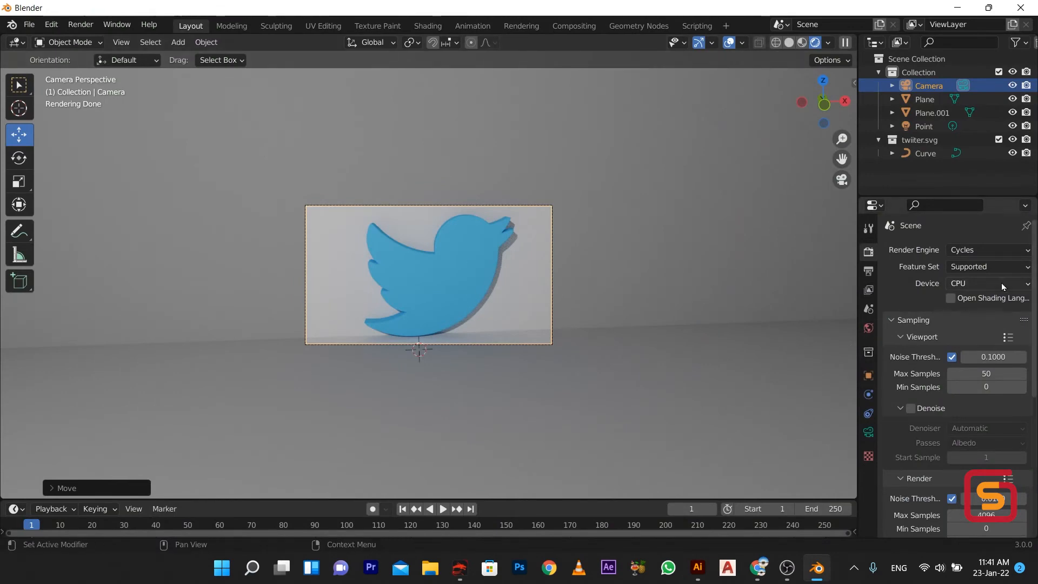
pyautogui.click(976, 286)
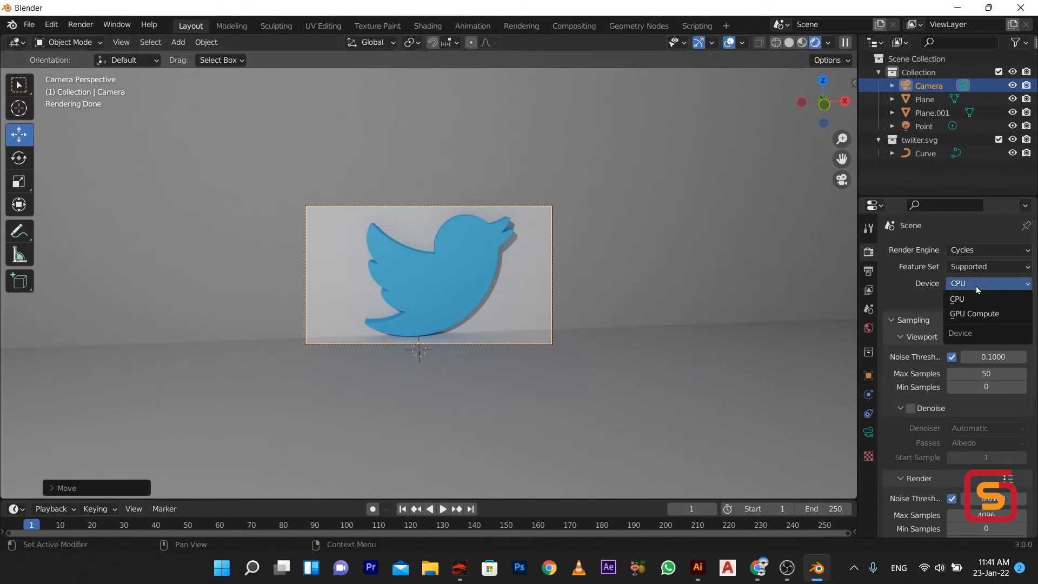
pyautogui.click(978, 314)
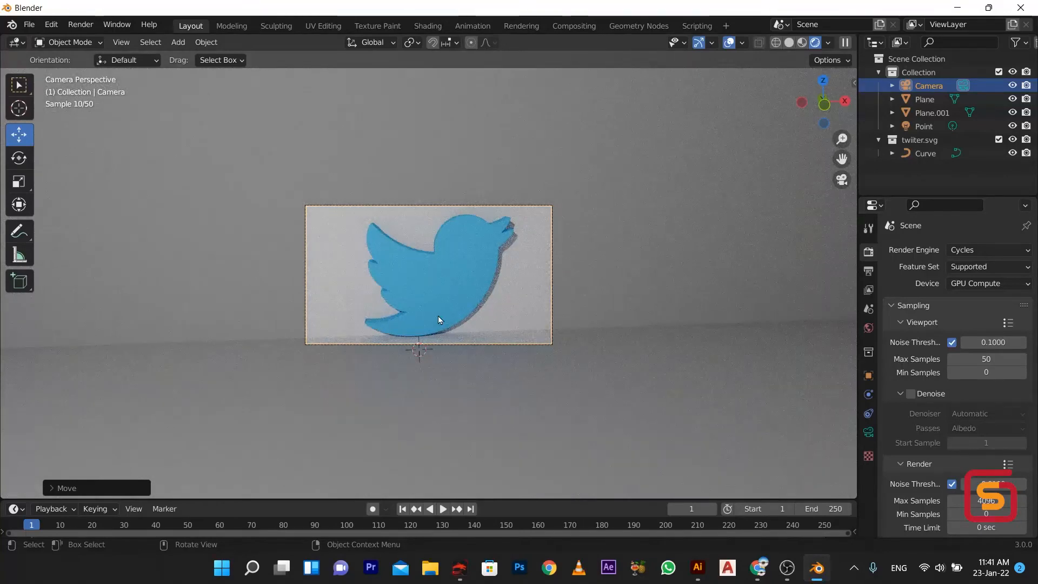
pyautogui.click(994, 268)
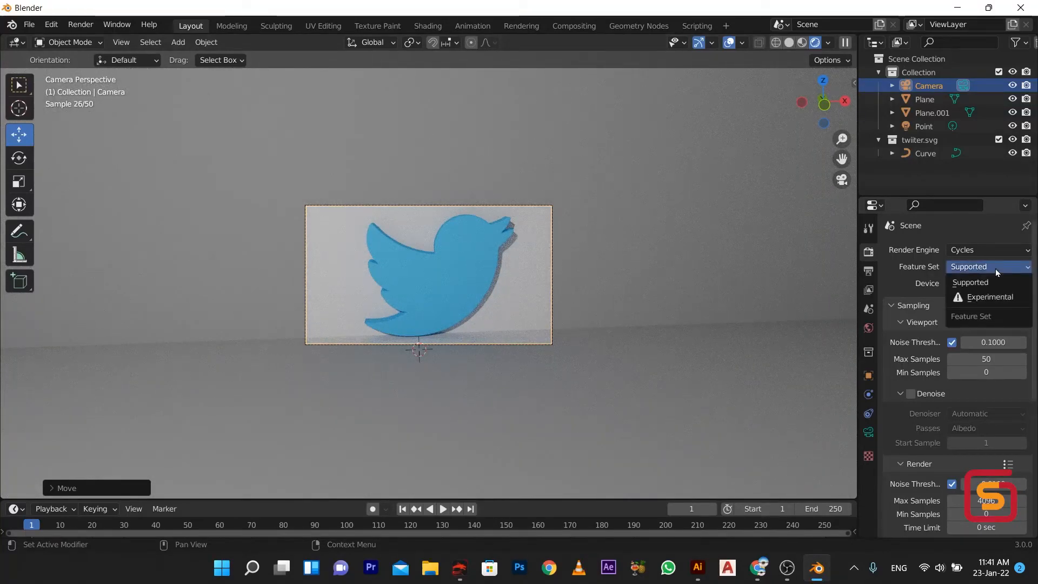
pyautogui.click(994, 268)
pyautogui.click(988, 265)
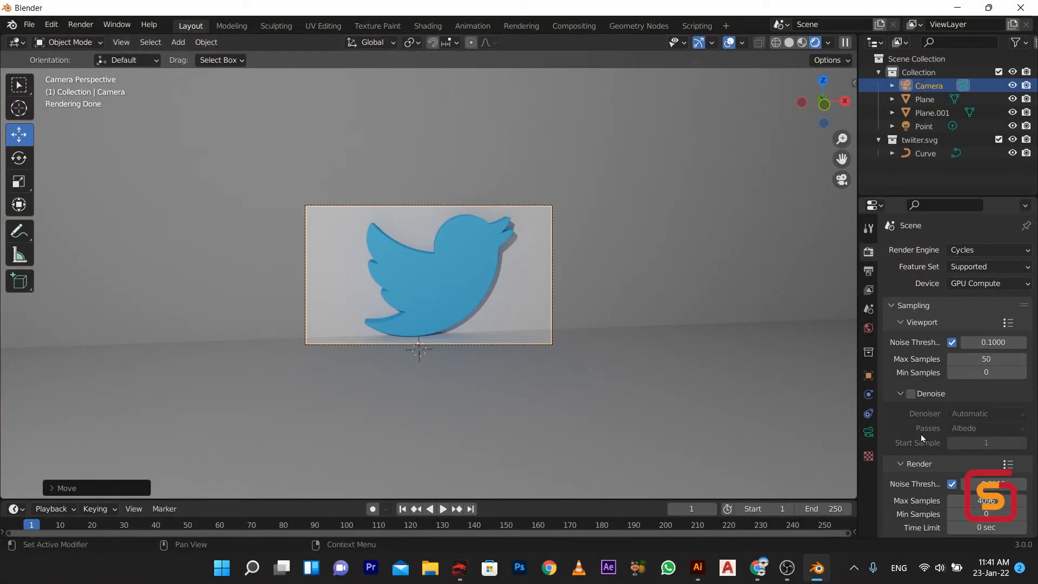
# Set the render's maximum samples to 100 and render the camera view as a still image.
pyautogui.scroll(-1, 897, 446)
pyautogui.click(986, 478)
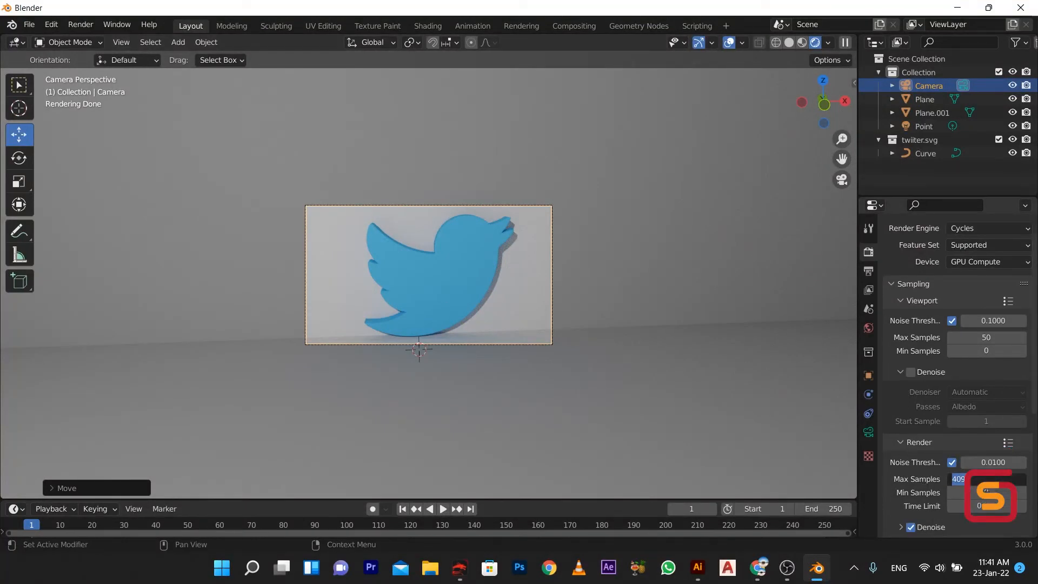
pyautogui.write('100')
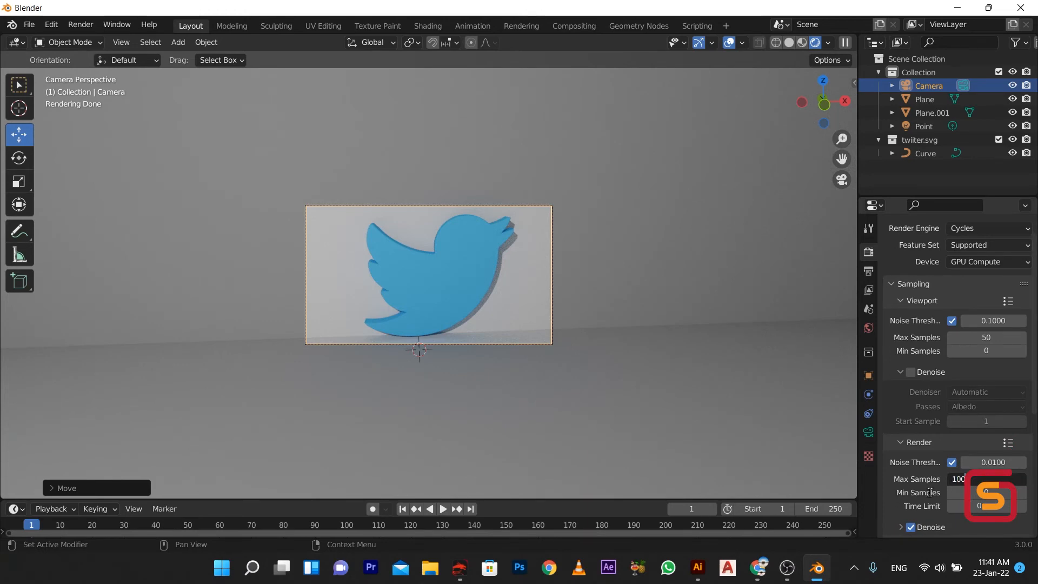
pyautogui.press('Return')
pyautogui.click(80, 24)
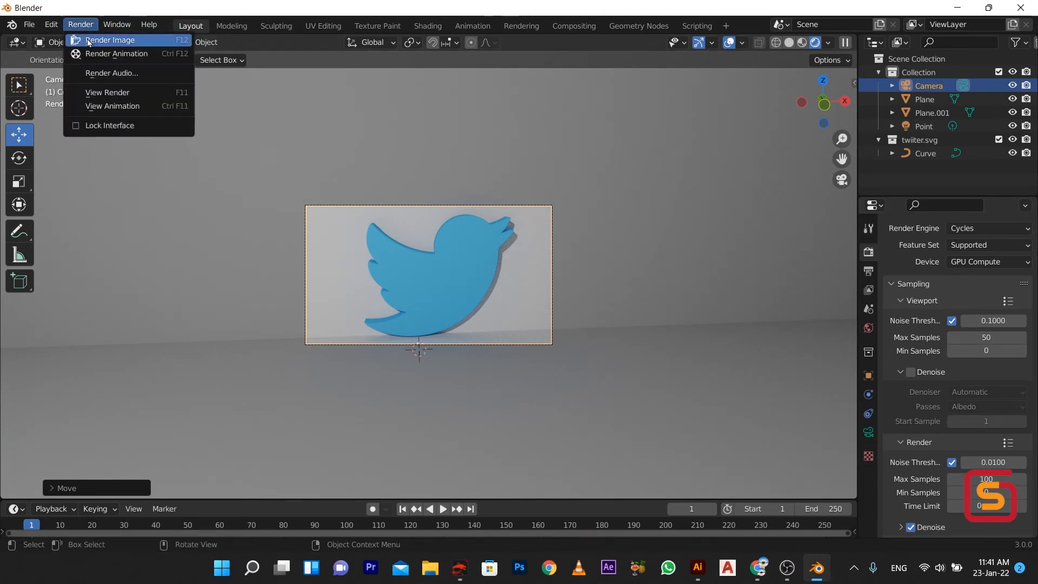
pyautogui.click(109, 40)
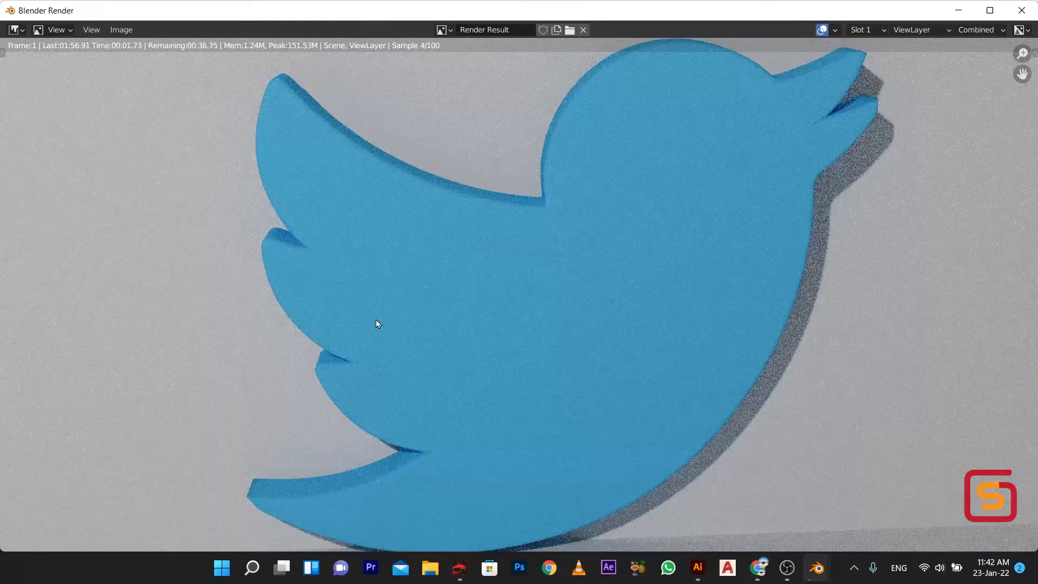
pyautogui.scroll(-1, 499, 238)
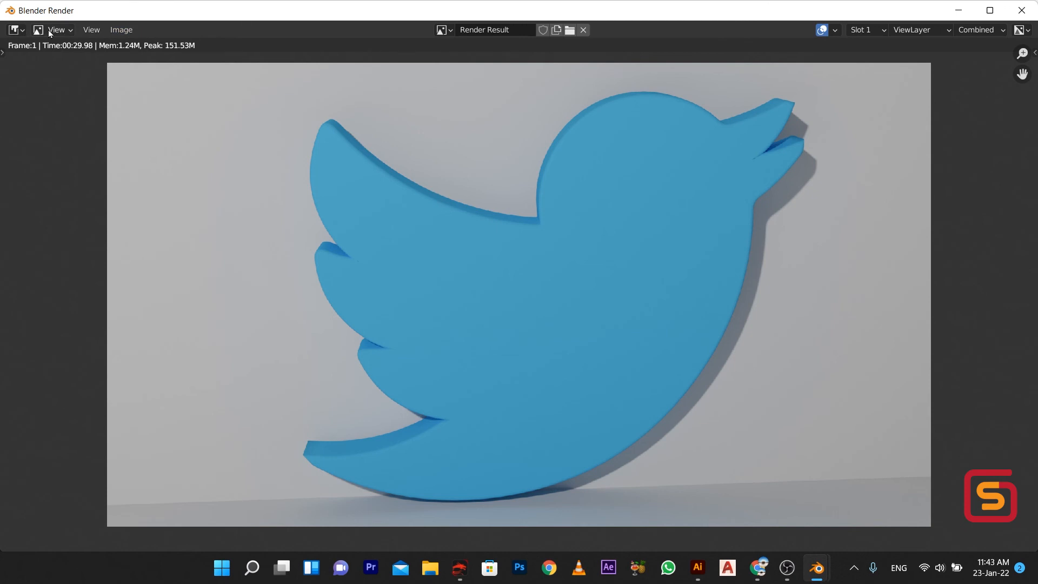
# Start saving the rendered image under a new file and browse to the shutter folder on the Desktop.
pyautogui.click(100, 32)
pyautogui.moveTo(124, 31)
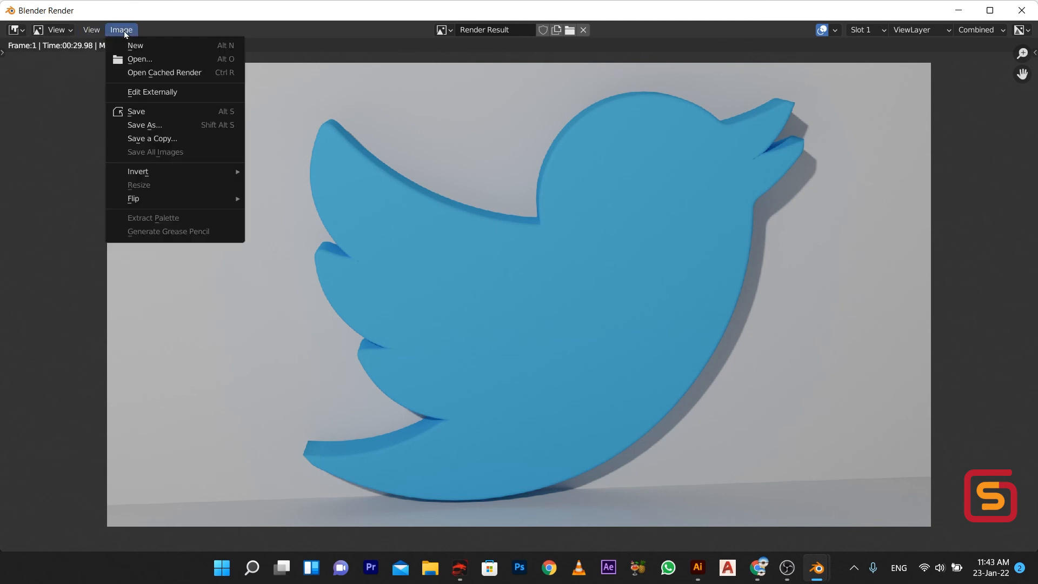
pyautogui.click(162, 125)
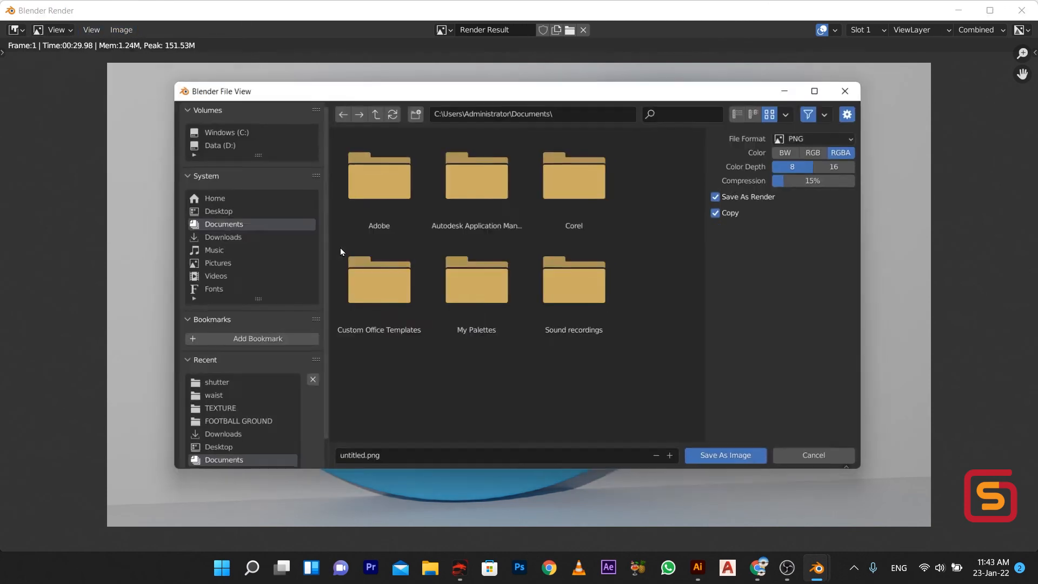
pyautogui.click(207, 209)
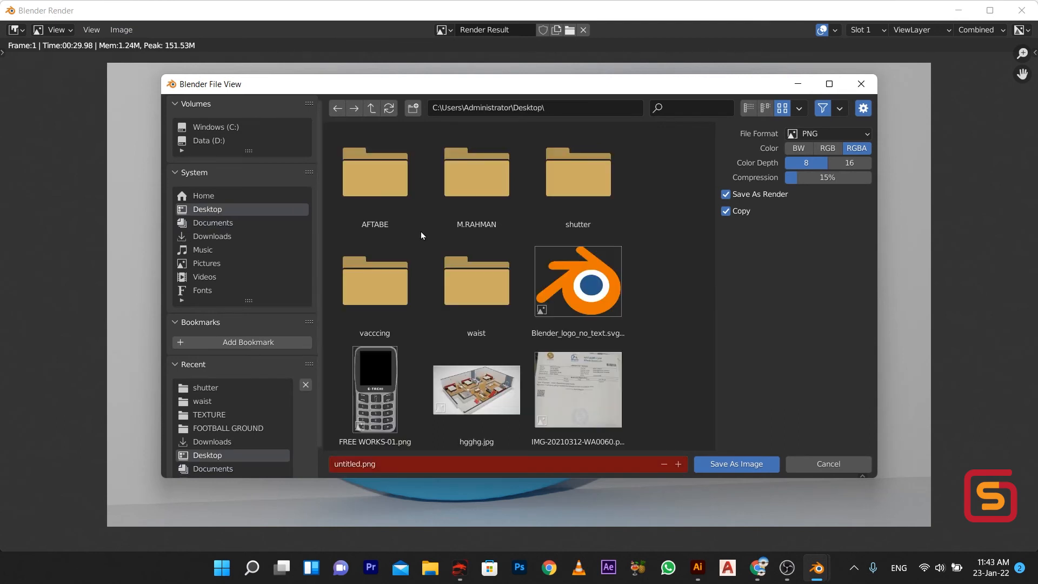
pyautogui.doubleClick(476, 278)
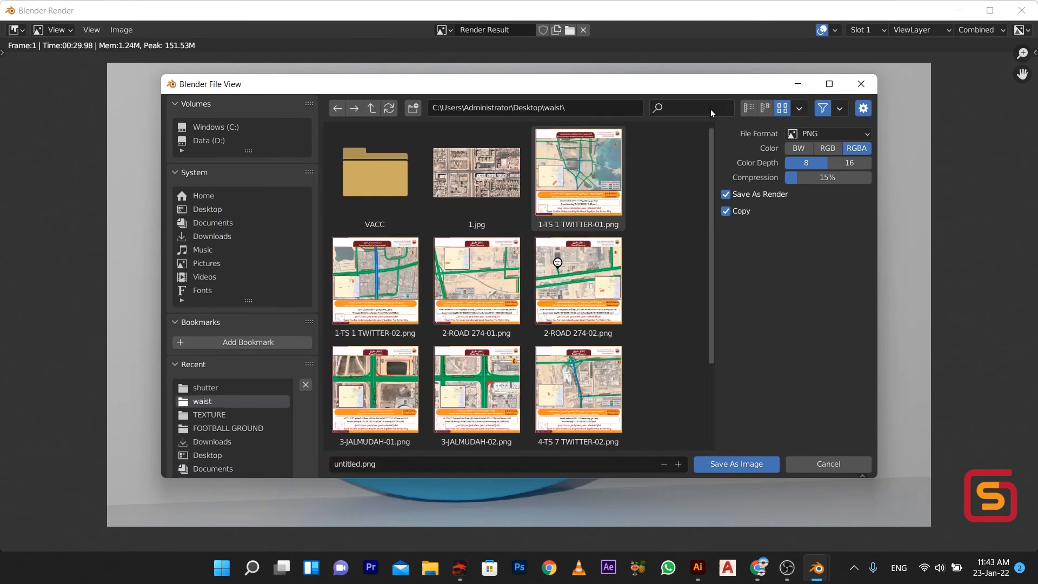
pyautogui.click(340, 112)
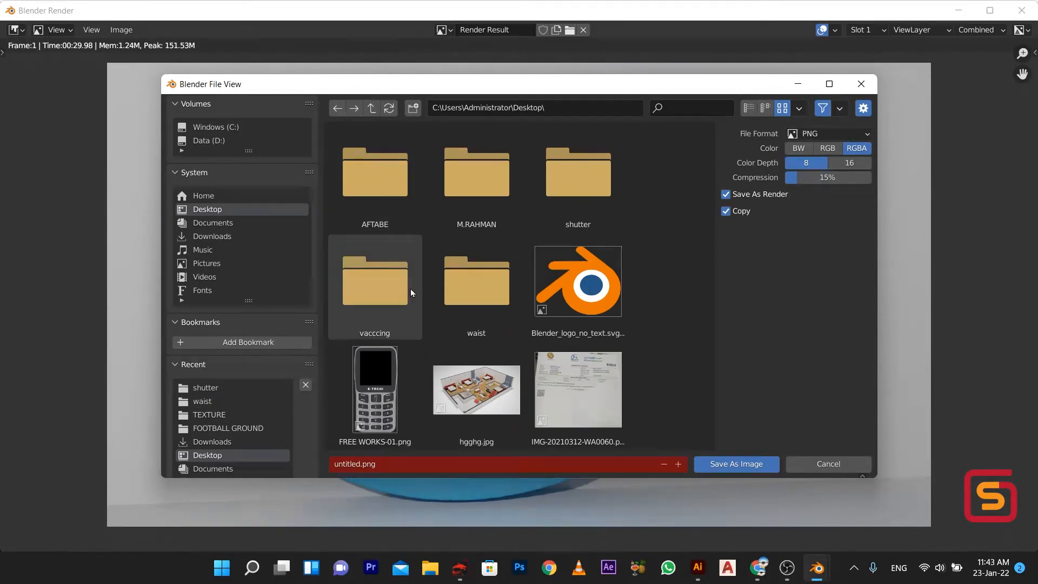
pyautogui.doubleClick(543, 219)
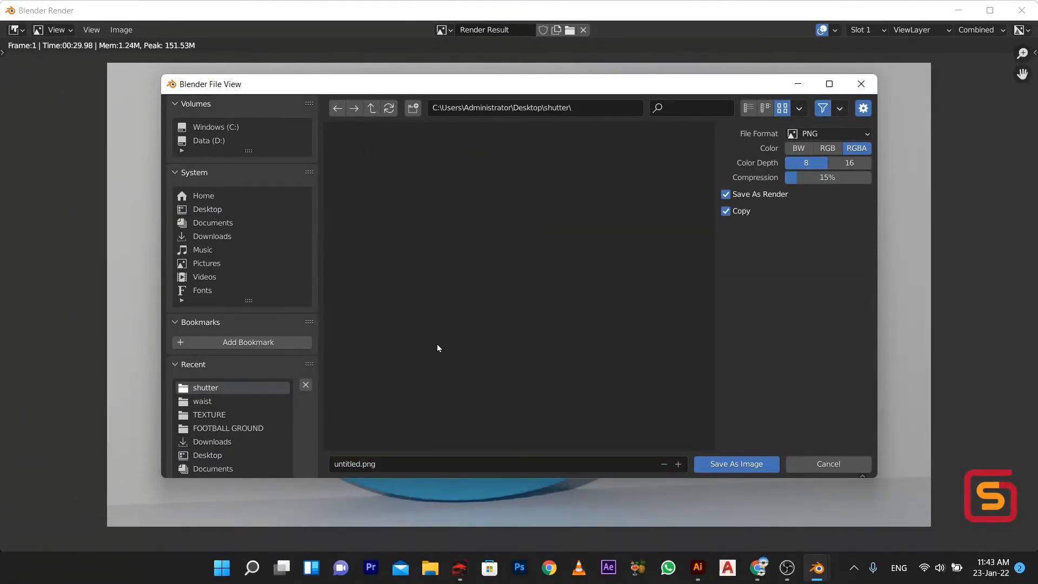
# Name the image TWITTER LOGO, set its color depth to 16, and save it as an RGBA PNG.
pyautogui.click(400, 462)
pyautogui.write('L')
pyautogui.press('BackSpace')
pyautogui.write('LOGO')
pyautogui.press('BackSpace')
pyautogui.press('BackSpace')
pyautogui.press('BackSpace')
pyautogui.press('BackSpace')
pyautogui.write('TWITTER LOGO')
pyautogui.click(853, 168)
pyautogui.click(852, 168)
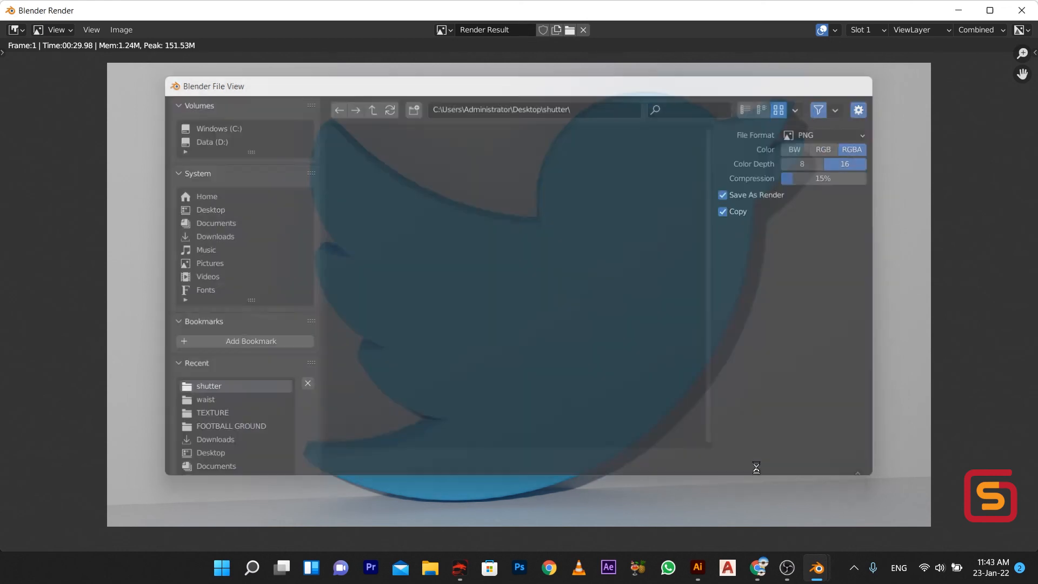
pyautogui.click(754, 467)
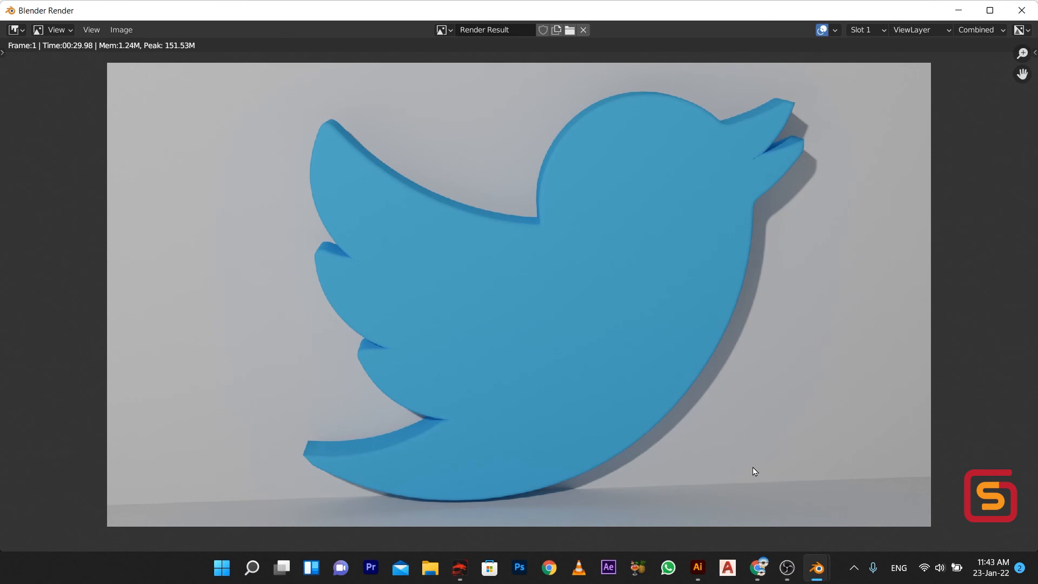
# Switch to File Explorer, view the saved TWITTER LOGO image from the Desktop's shutter folder, and close the viewer.
pyautogui.click(961, 11)
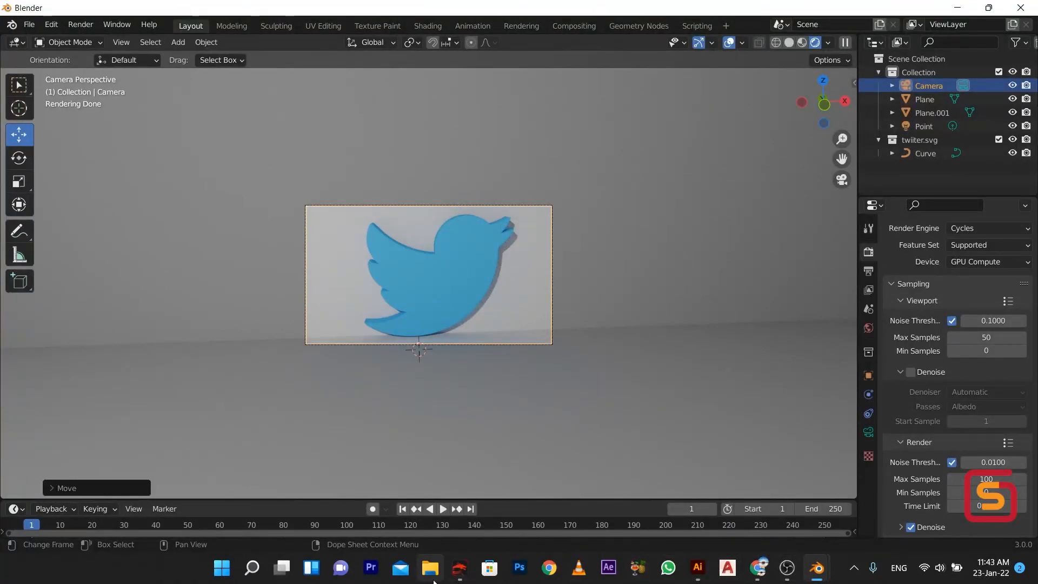
pyautogui.click(429, 568)
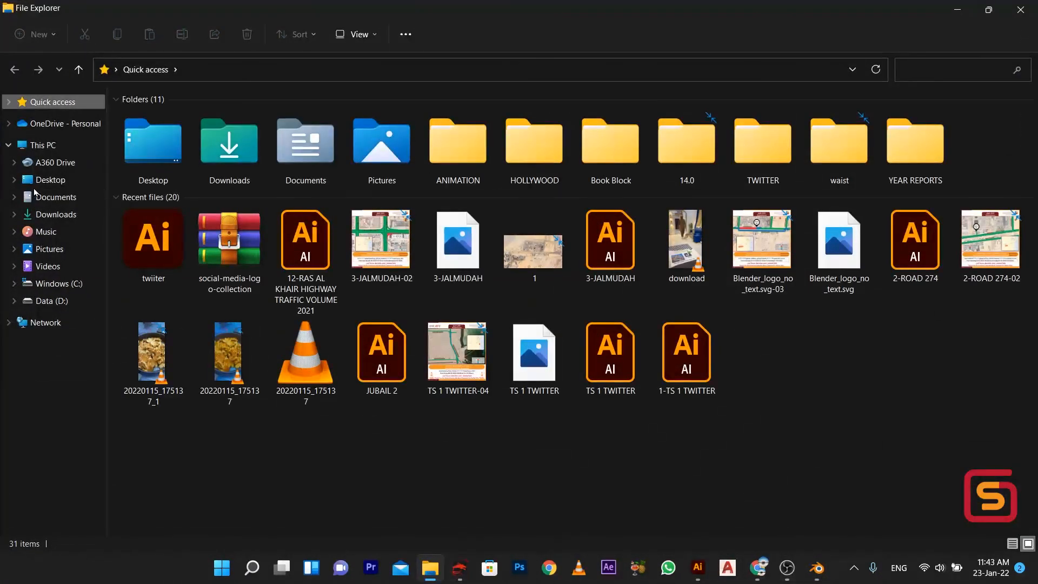
pyautogui.click(50, 180)
pyautogui.doubleClick(306, 130)
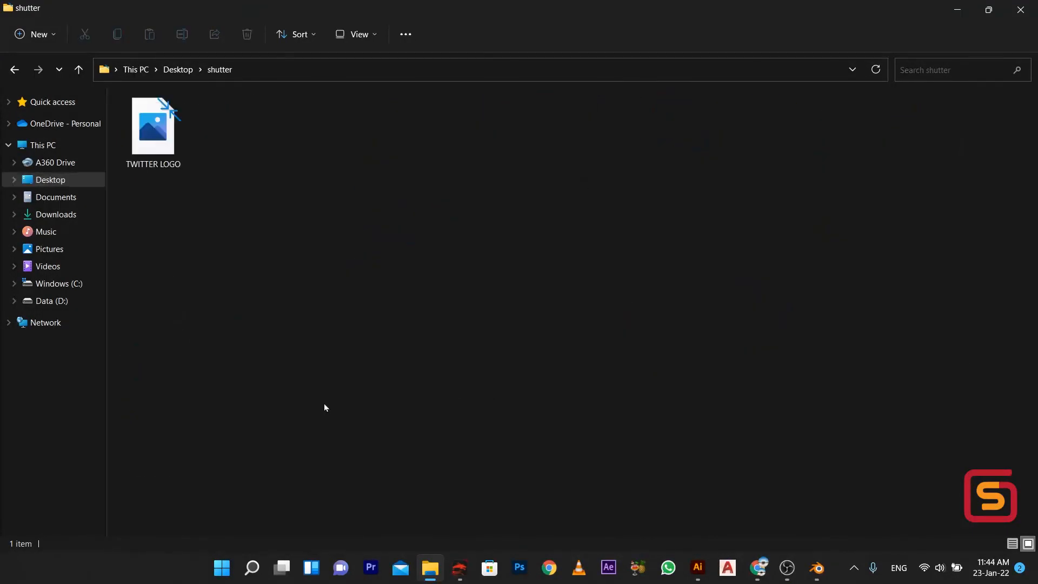
pyautogui.click(156, 141)
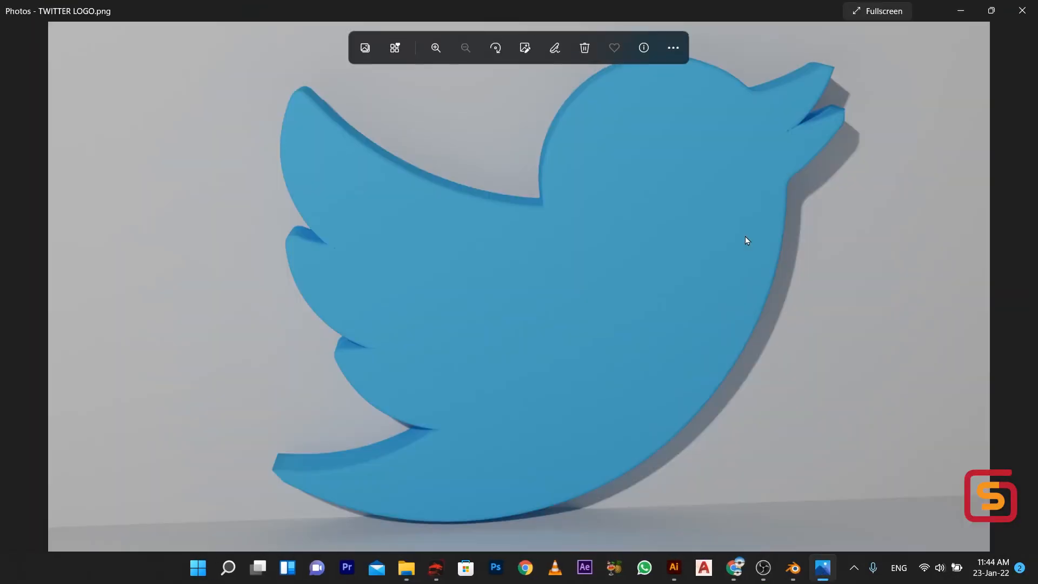
pyautogui.click(1034, 4)
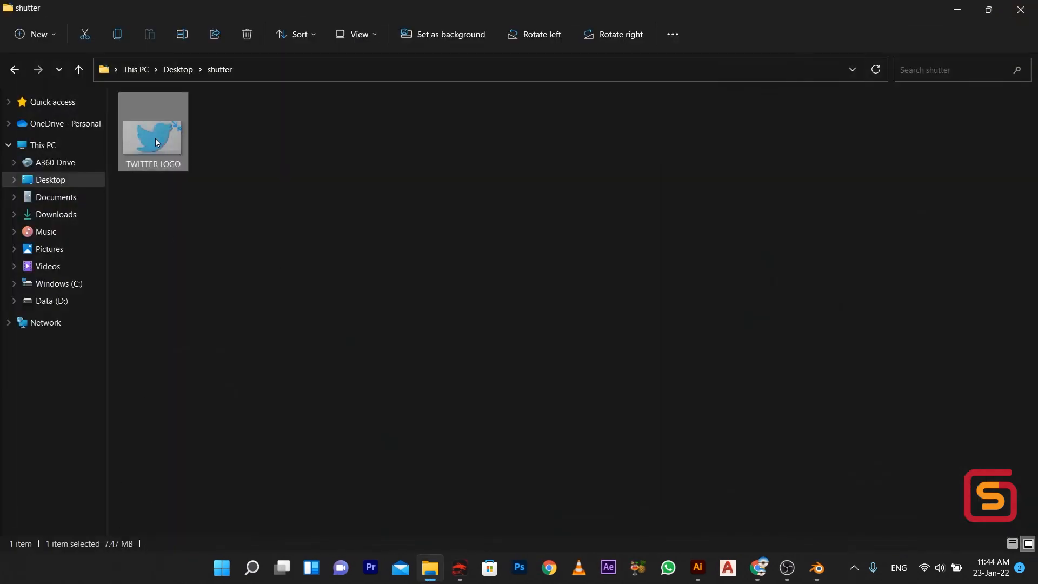
pyautogui.click(781, 569)
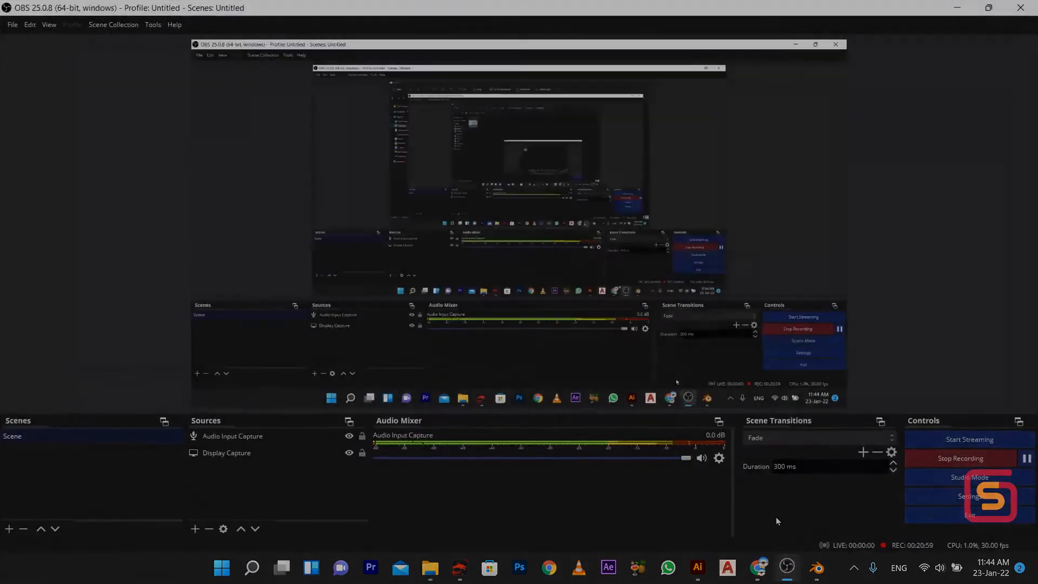